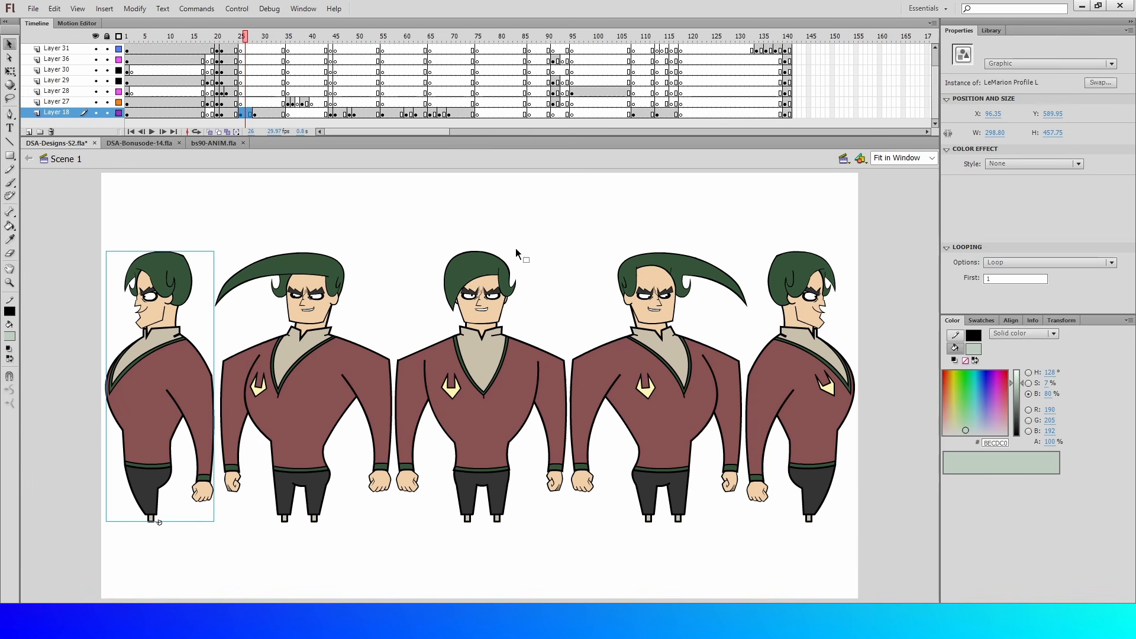
Step: Open the LeMarion 3-4 symbol of the three-quarter figure with hair swept to the right for editing at 200% magnification
{"action": "left_click", "coordinate": [414, 248]}
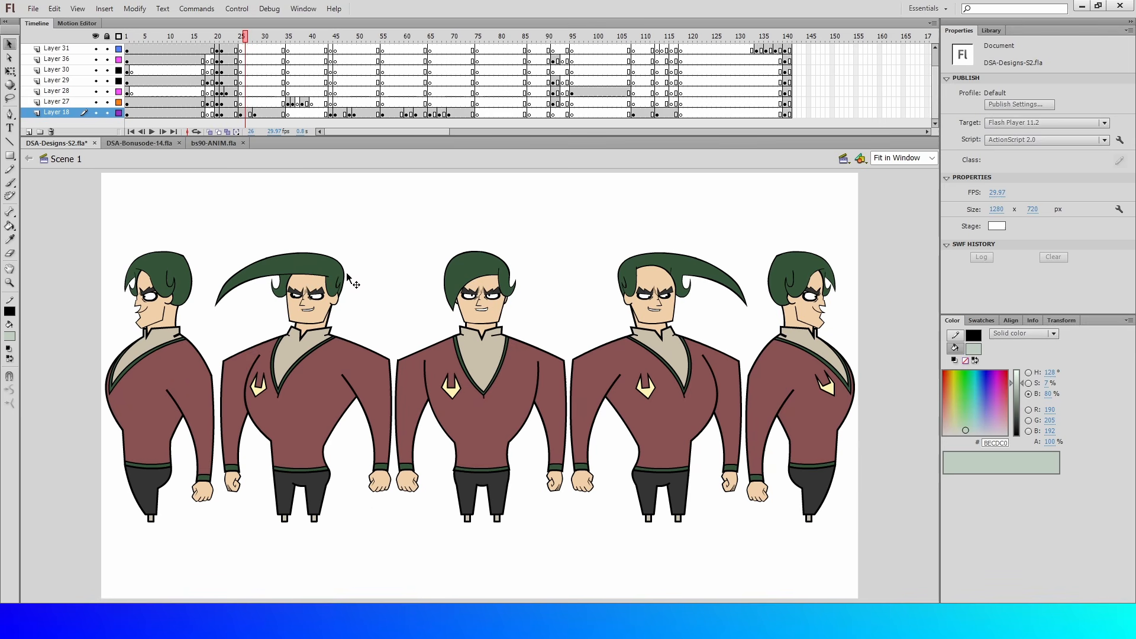
{"action": "left_click", "coordinate": [673, 290]}
{"action": "double_click", "coordinate": [674, 290]}
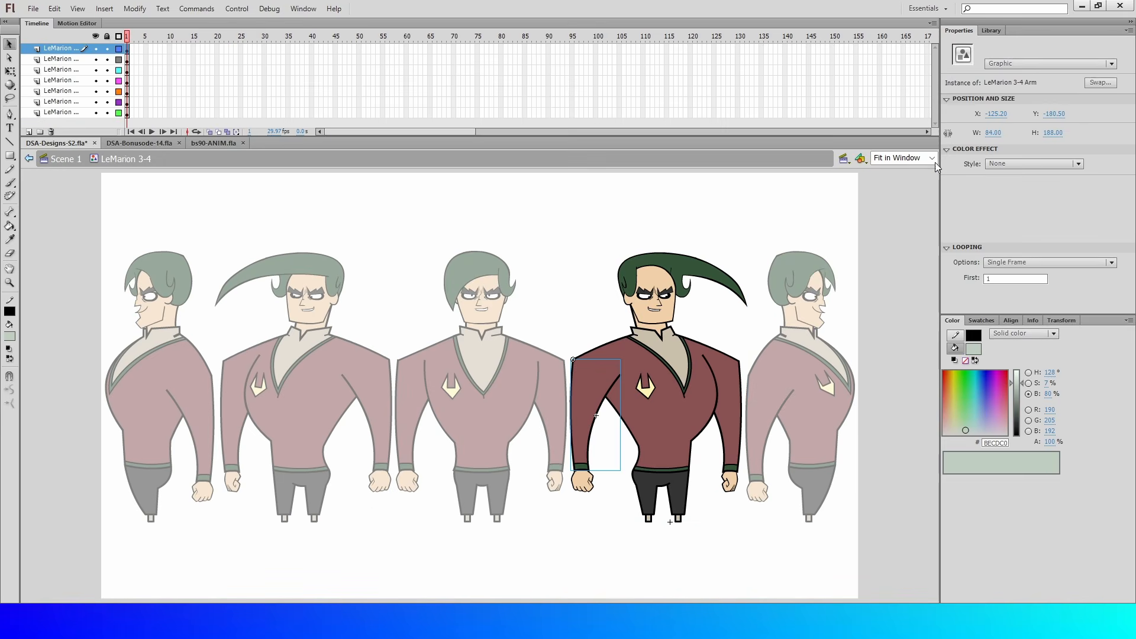
{"action": "left_click", "coordinate": [931, 158]}
{"action": "left_click", "coordinate": [888, 227]}
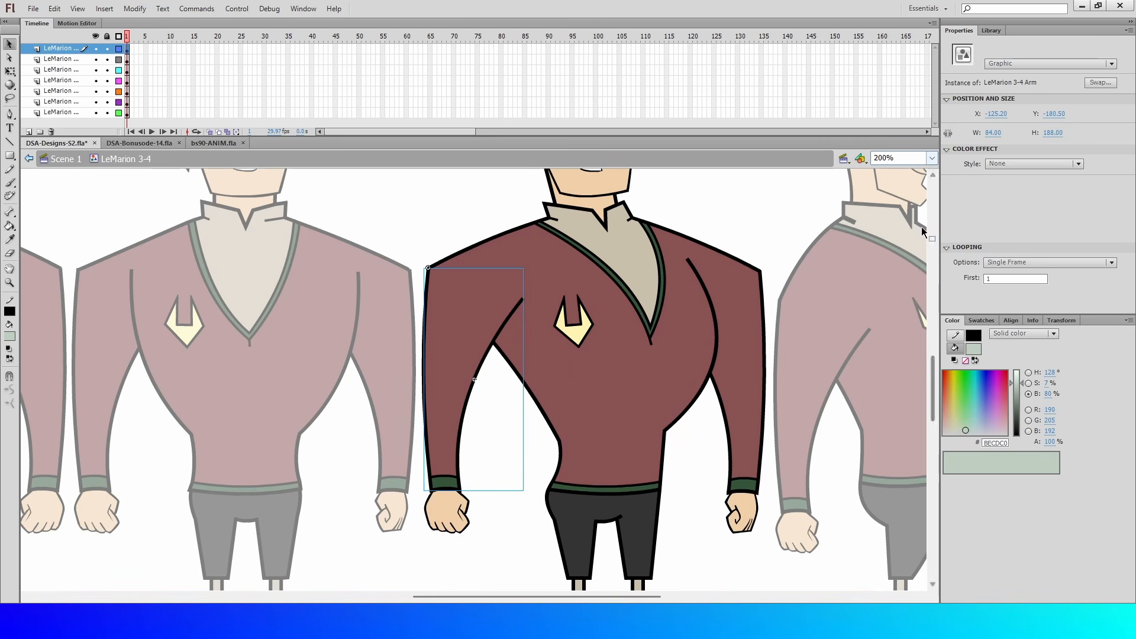
{"action": "left_click_drag", "start_coordinate": [936, 362], "coordinate": [936, 352]}
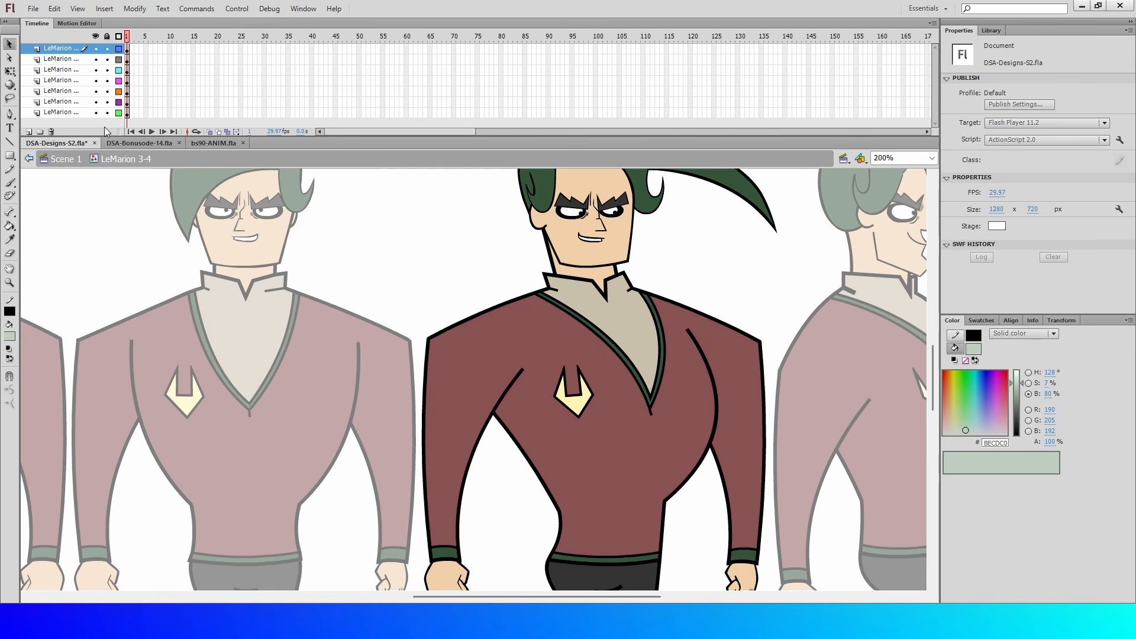
Step: Check the layer properties of the topmost layer in the LeMarion 3-4 symbol
{"action": "right_click", "coordinate": [74, 50]}
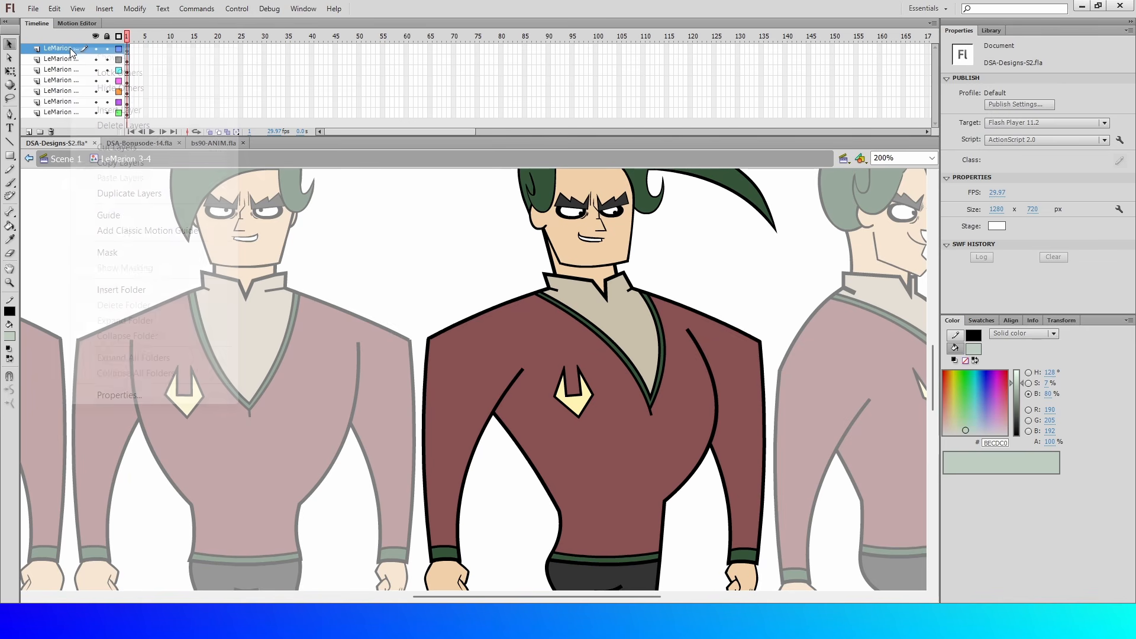
{"action": "left_click", "coordinate": [127, 396]}
{"action": "left_click", "coordinate": [616, 251]}
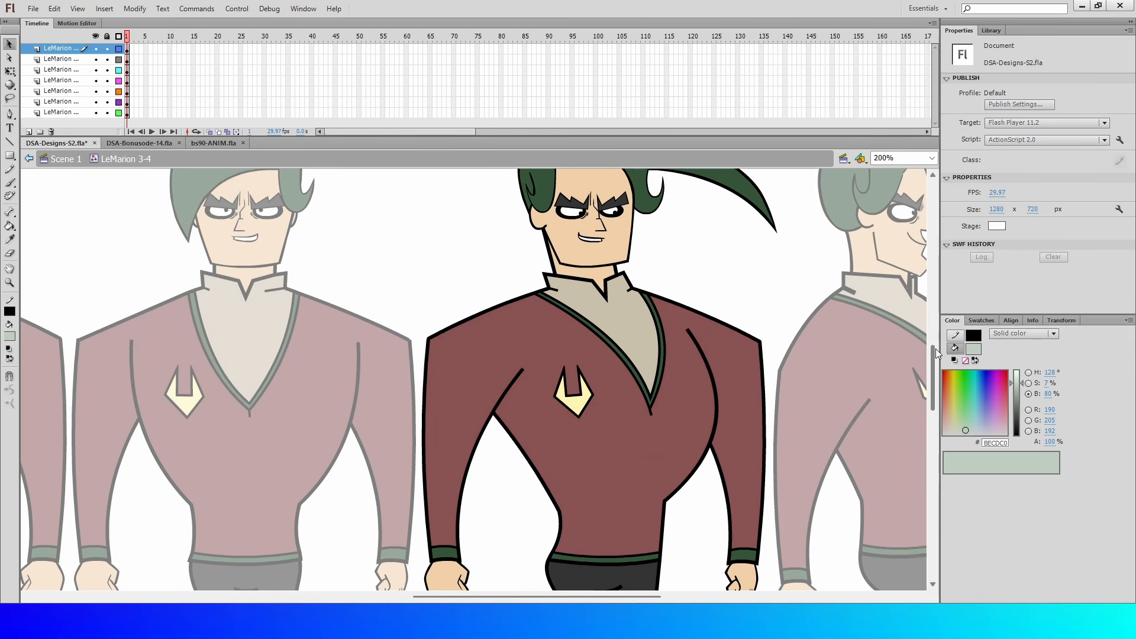
Step: Open the LeMarion 3-4 Arm symbol and scrub through its timeline to examine the arm poses
{"action": "left_click_drag", "start_coordinate": [936, 350], "coordinate": [967, 363]}
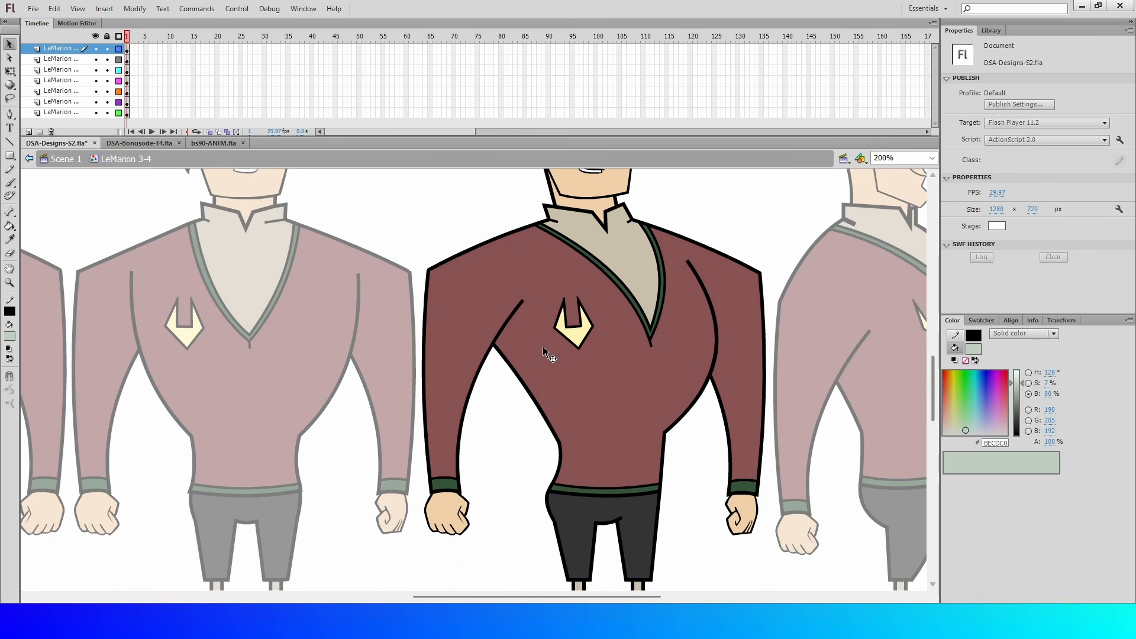
{"action": "double_click", "coordinate": [443, 375]}
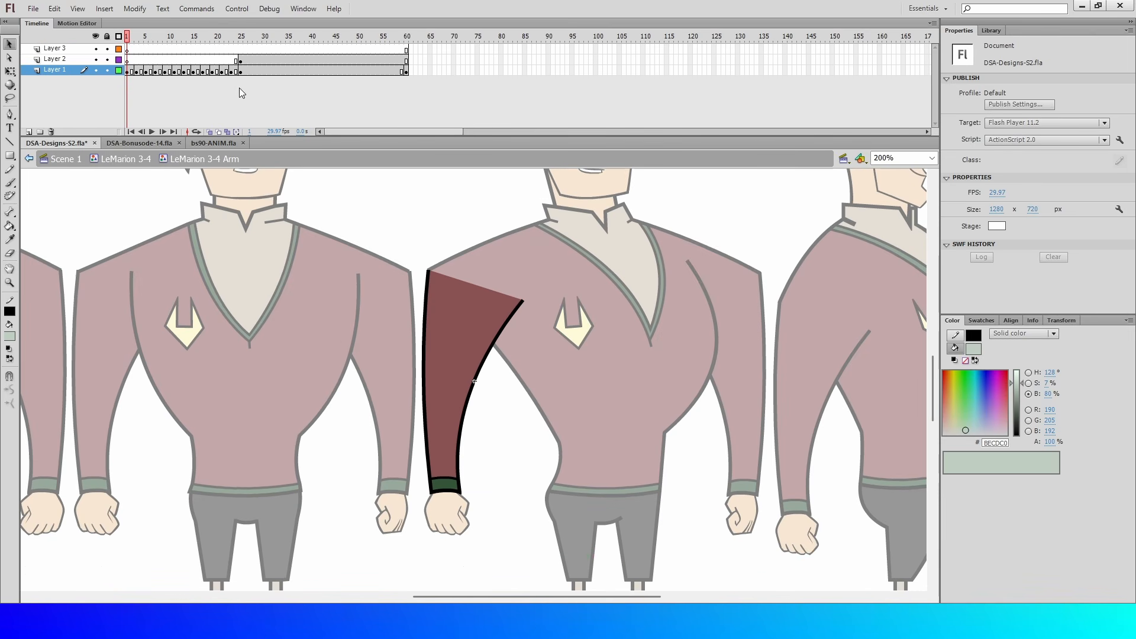
{"action": "left_click", "coordinate": [137, 41]}
{"action": "left_click_drag", "start_coordinate": [140, 49], "coordinate": [119, 86]}
{"action": "left_click_drag", "start_coordinate": [129, 87], "coordinate": [248, 111]}
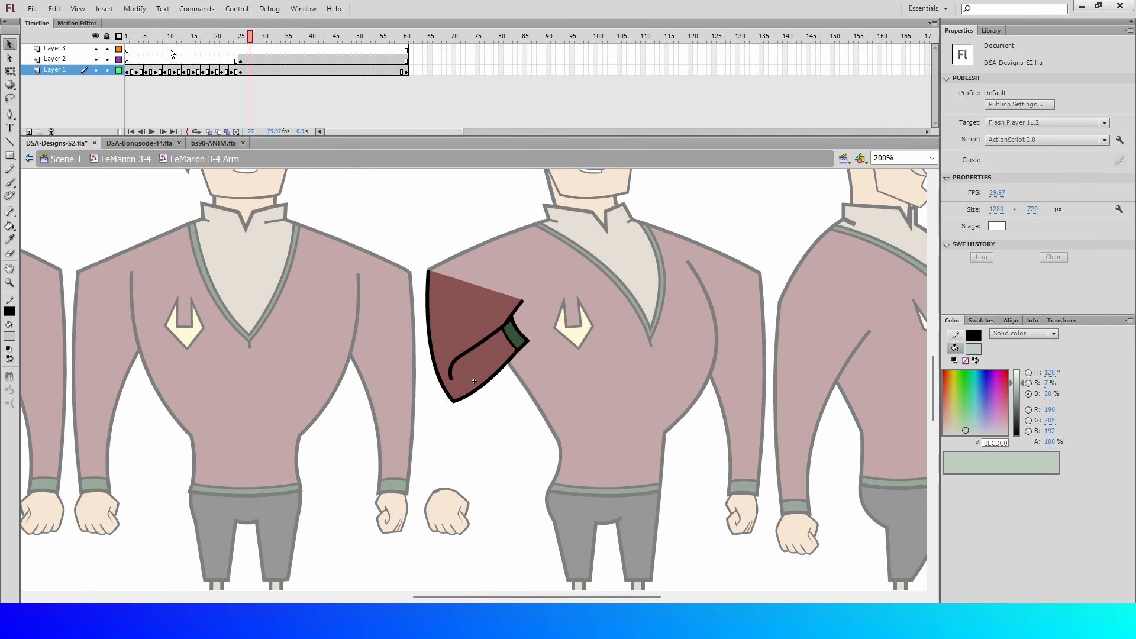
{"action": "left_click", "coordinate": [203, 36]}
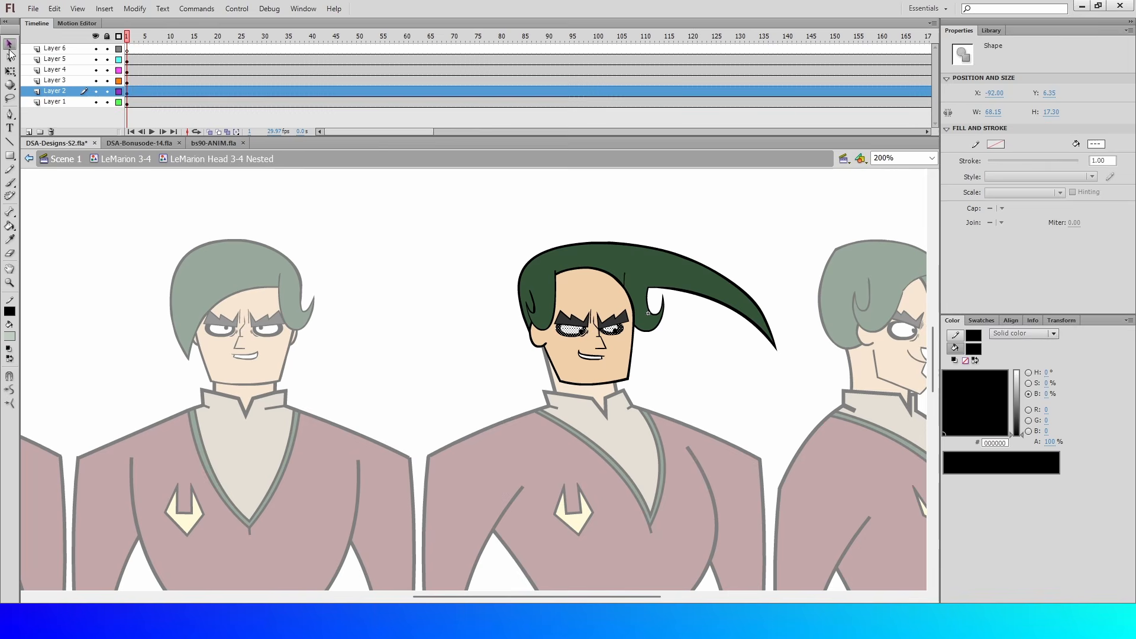
Step: Try moving the LeMarion Head 3-4-Blank instance away from the eyes and eyebrows, and undo the move
{"action": "left_click", "coordinate": [684, 354]}
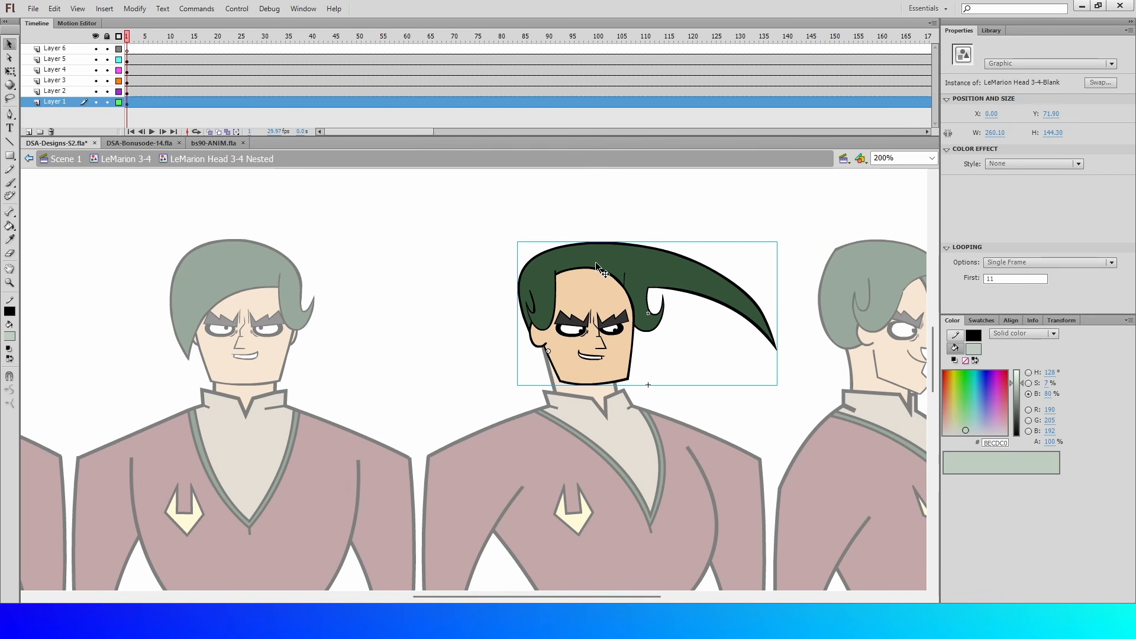
{"action": "left_click_drag", "start_coordinate": [596, 264], "coordinate": [741, 246]}
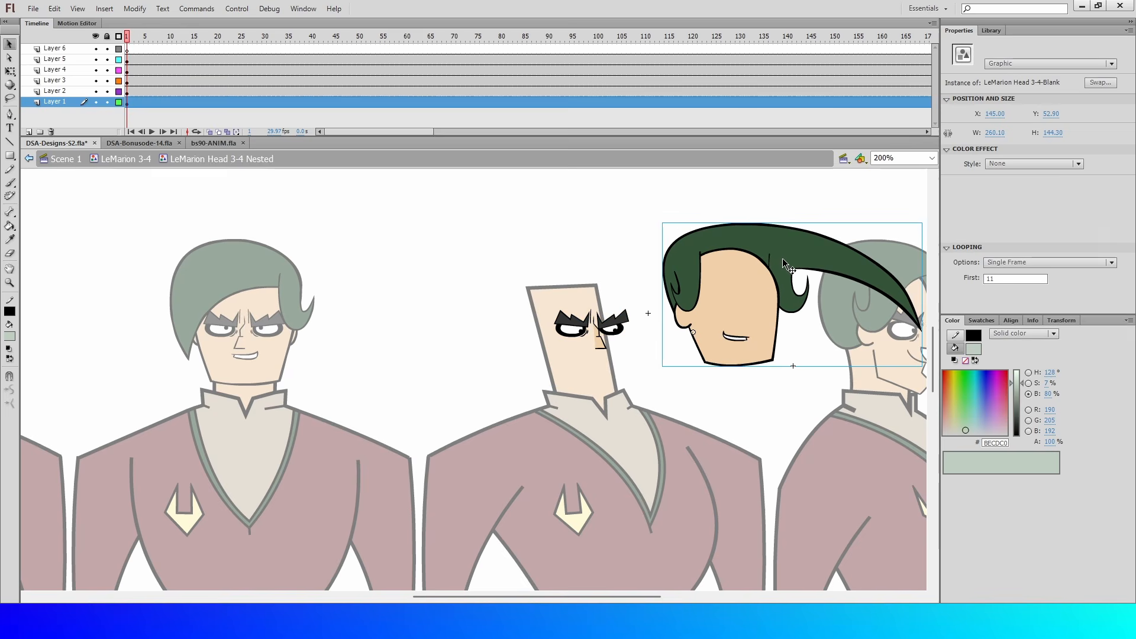
{"action": "key", "text": "ctrl+z"}
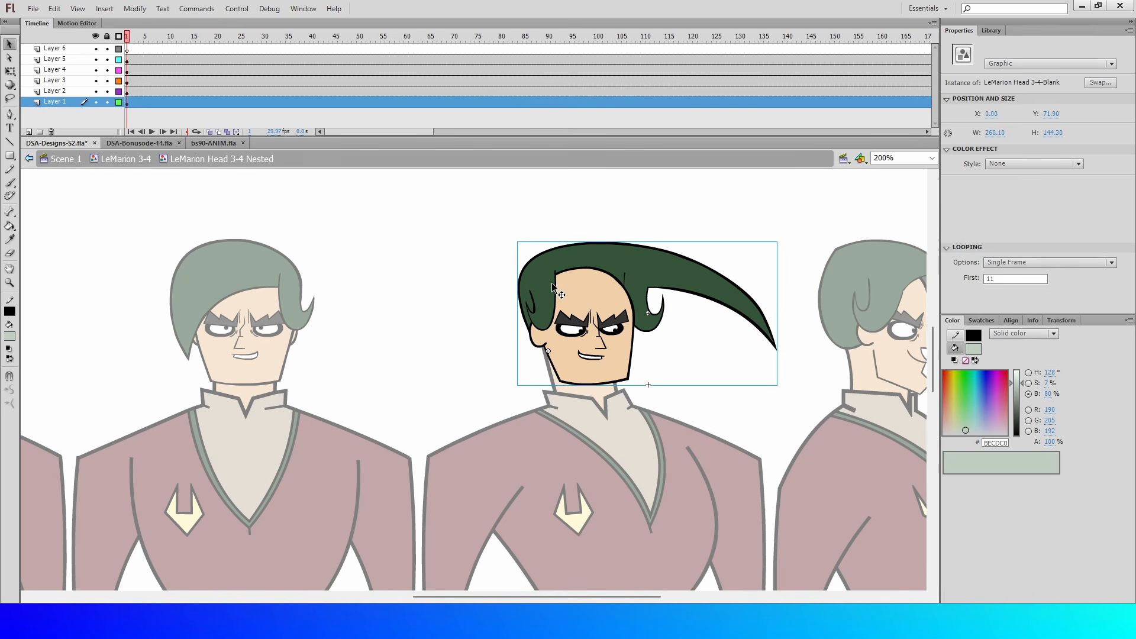
Step: Open the LeMarion Head 3-4-Blank symbol and scrub its timeline through frame 60 to examine the mouth and head shapes
{"action": "double_click", "coordinate": [624, 278]}
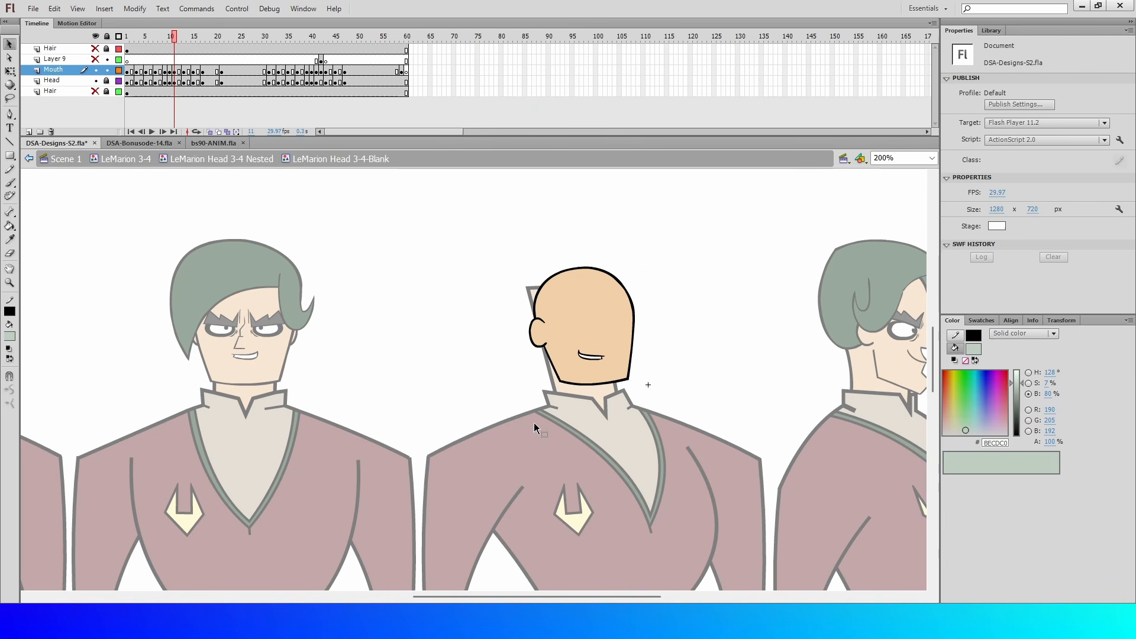
{"action": "mouse_move", "coordinate": [134, 37]}
{"action": "left_mouse_down"}
{"action": "mouse_move", "coordinate": [162, 37]}
{"action": "mouse_move", "coordinate": [191, 69]}
{"action": "mouse_move", "coordinate": [219, 70]}
{"action": "mouse_move", "coordinate": [128, 70]}
{"action": "mouse_move", "coordinate": [228, 73]}
{"action": "mouse_move", "coordinate": [122, 74]}
{"action": "mouse_move", "coordinate": [208, 86]}
{"action": "mouse_move", "coordinate": [145, 86]}
{"action": "mouse_move", "coordinate": [282, 90]}
{"action": "mouse_move", "coordinate": [362, 108]}
{"action": "mouse_move", "coordinate": [128, 82]}
{"action": "mouse_move", "coordinate": [233, 111]}
{"action": "mouse_move", "coordinate": [233, 40]}
{"action": "left_mouse_up"}
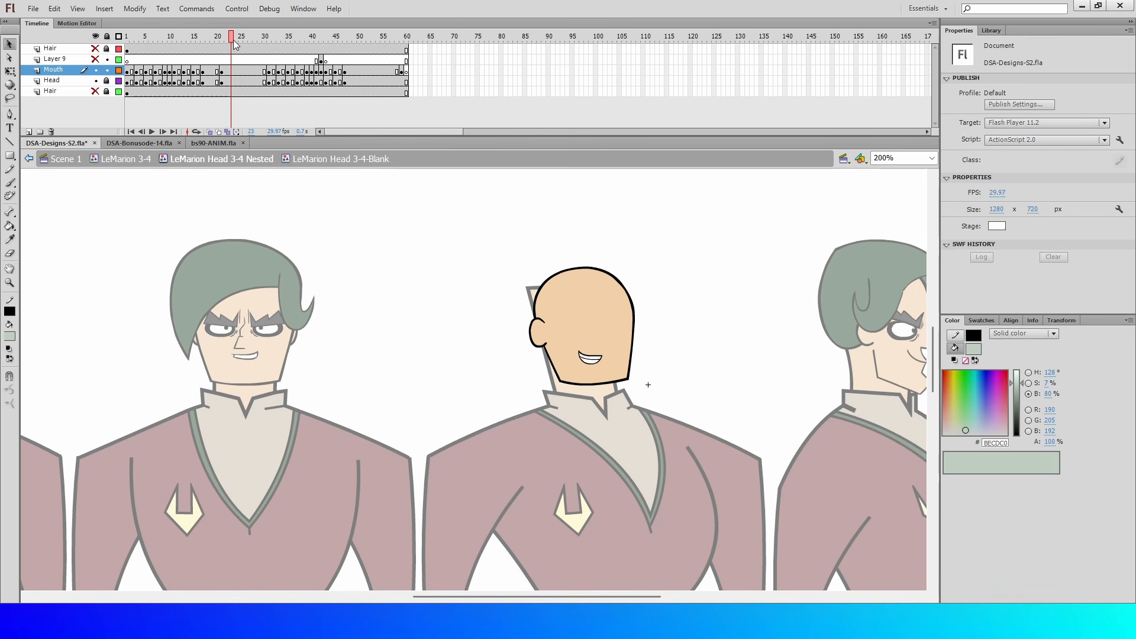
{"action": "left_click", "coordinate": [179, 37]}
{"action": "mouse_move", "coordinate": [176, 38]}
{"action": "left_mouse_down"}
{"action": "mouse_move", "coordinate": [216, 39]}
{"action": "mouse_move", "coordinate": [179, 41]}
{"action": "left_mouse_up"}
{"action": "left_click", "coordinate": [226, 36]}
{"action": "left_click", "coordinate": [180, 38]}
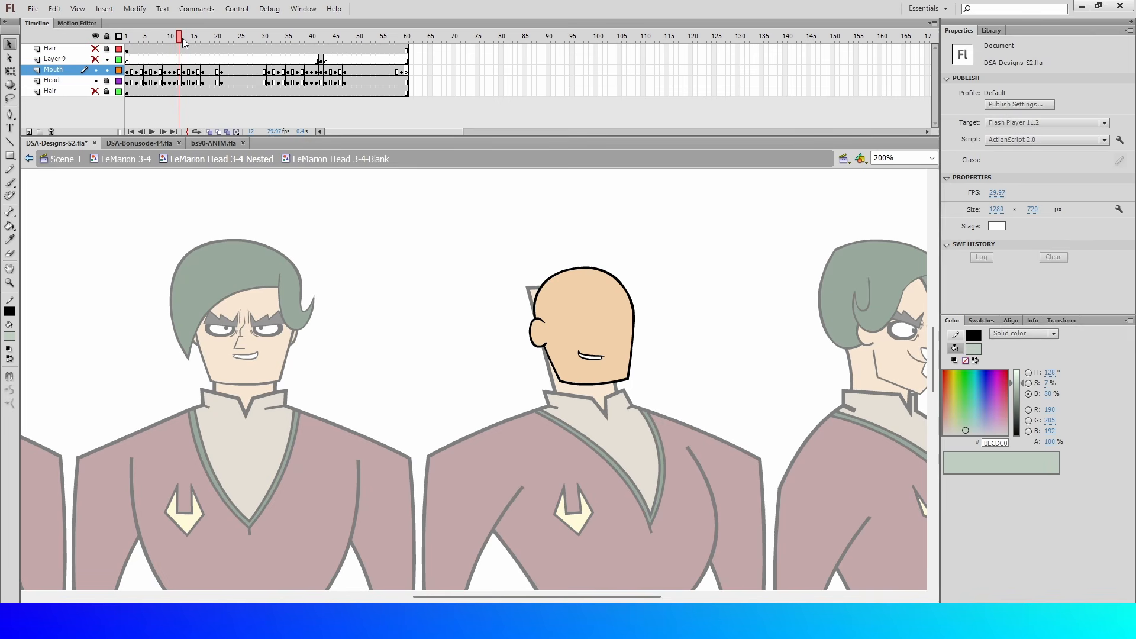
{"action": "left_click_drag", "start_coordinate": [182, 38], "coordinate": [175, 39]}
{"action": "left_click_drag", "start_coordinate": [175, 39], "coordinate": [412, 87]}
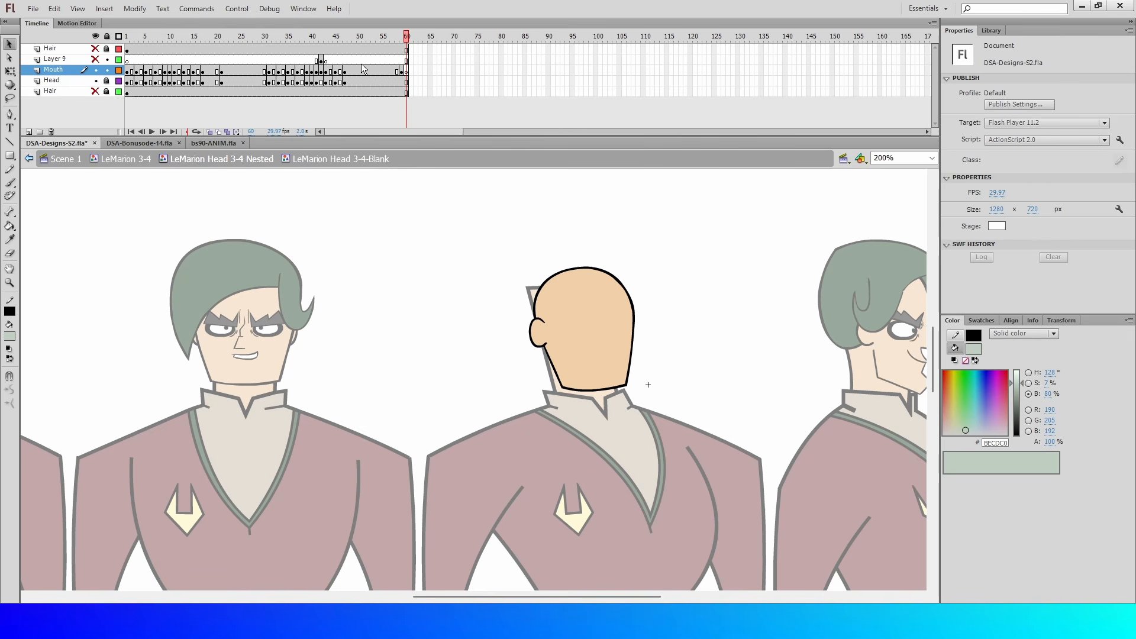
Step: Copy frames 31 to 48 of the Head layer and paste them directly after frame 60 on the same layer
{"action": "left_click_drag", "start_coordinate": [353, 80], "coordinate": [270, 84]}
{"action": "right_click", "coordinate": [269, 84]}
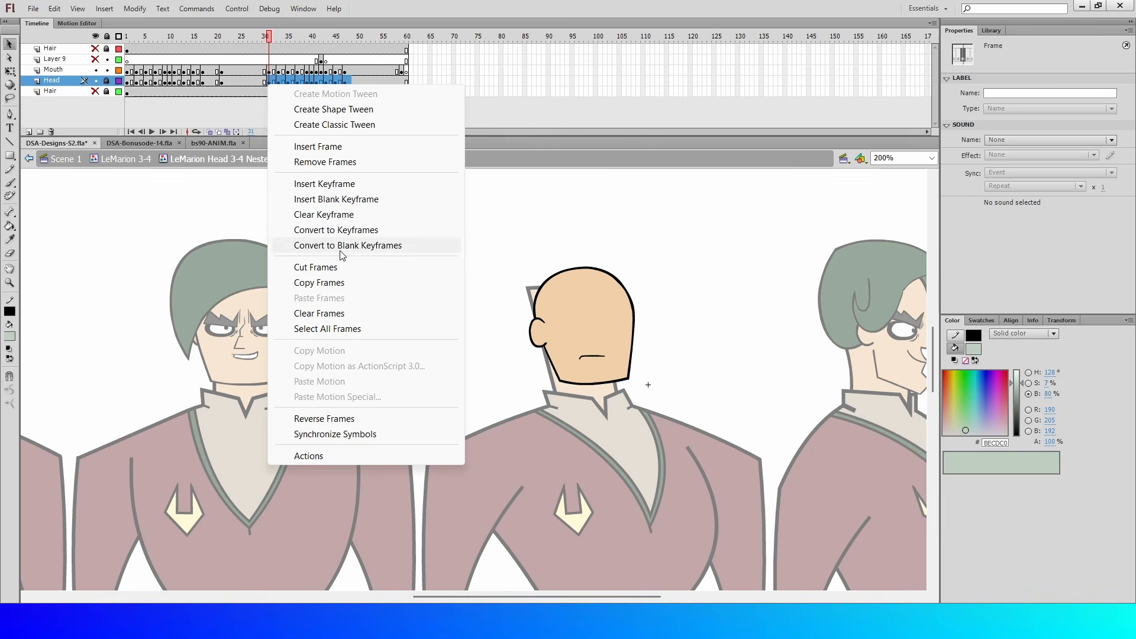
{"action": "left_click", "coordinate": [319, 283]}
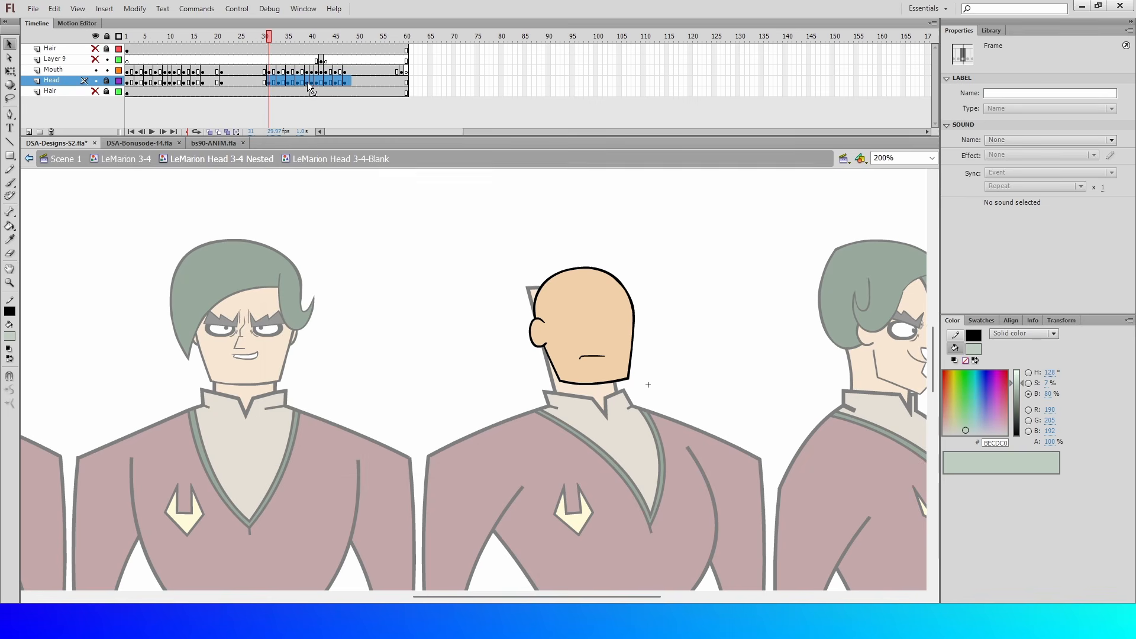
{"action": "right_click", "coordinate": [412, 77]}
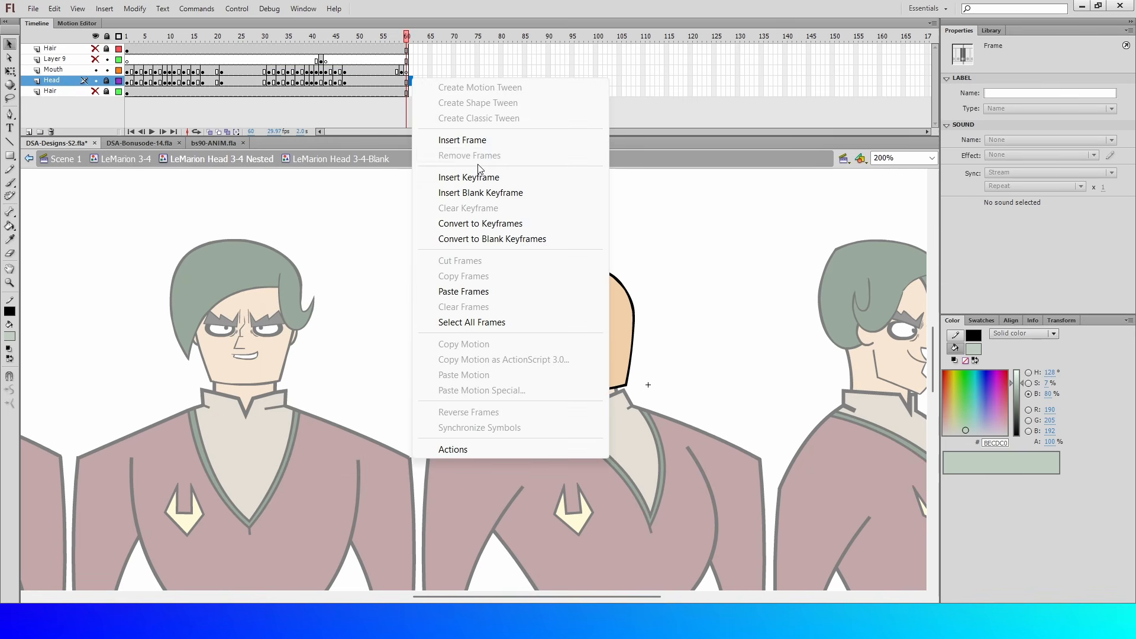
{"action": "left_click", "coordinate": [469, 292]}
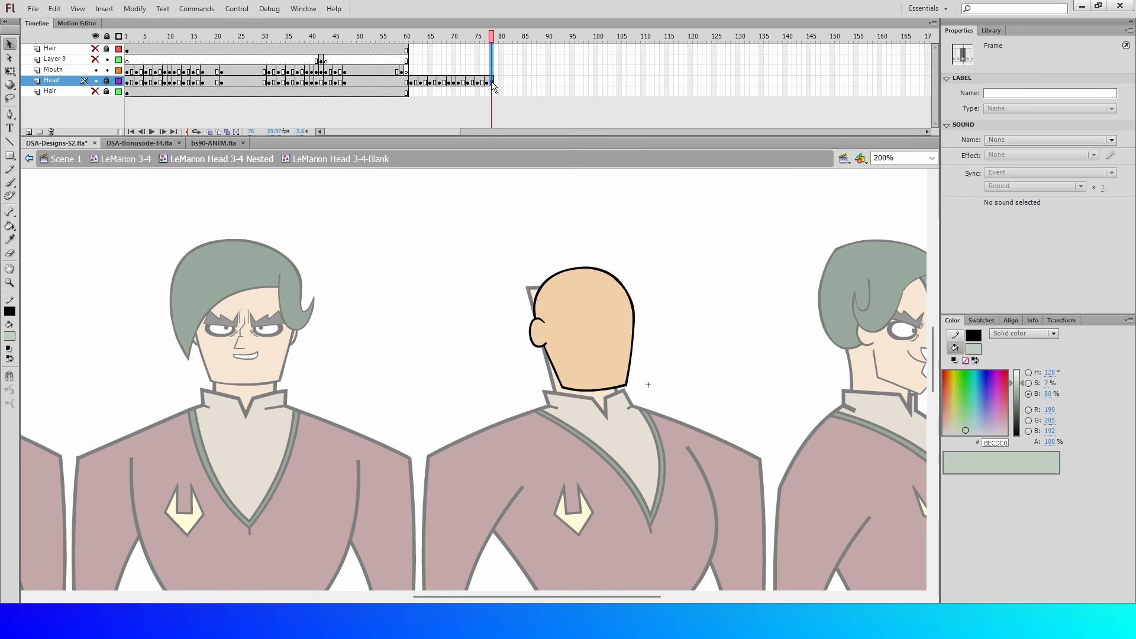
Step: Extend all layers to frame 78 and remove the surplus frames at the end of the Head layer
{"action": "left_click", "coordinate": [488, 93], "text": "shift"}
{"action": "right_click", "coordinate": [487, 94]}
{"action": "left_click", "coordinate": [515, 154]}
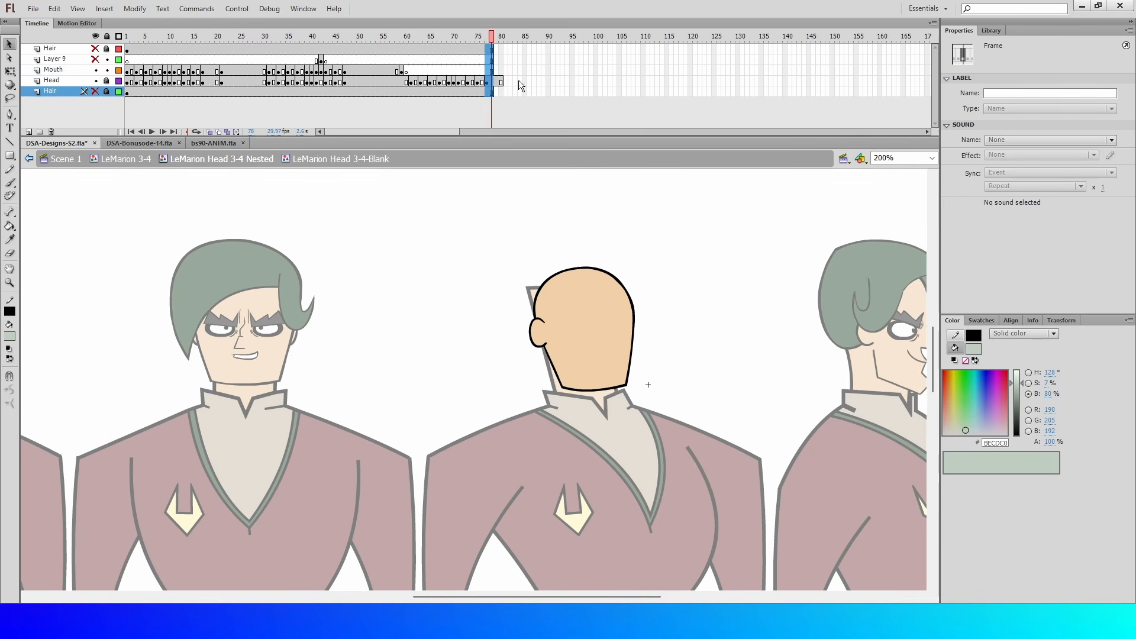
{"action": "right_click", "coordinate": [498, 80]}
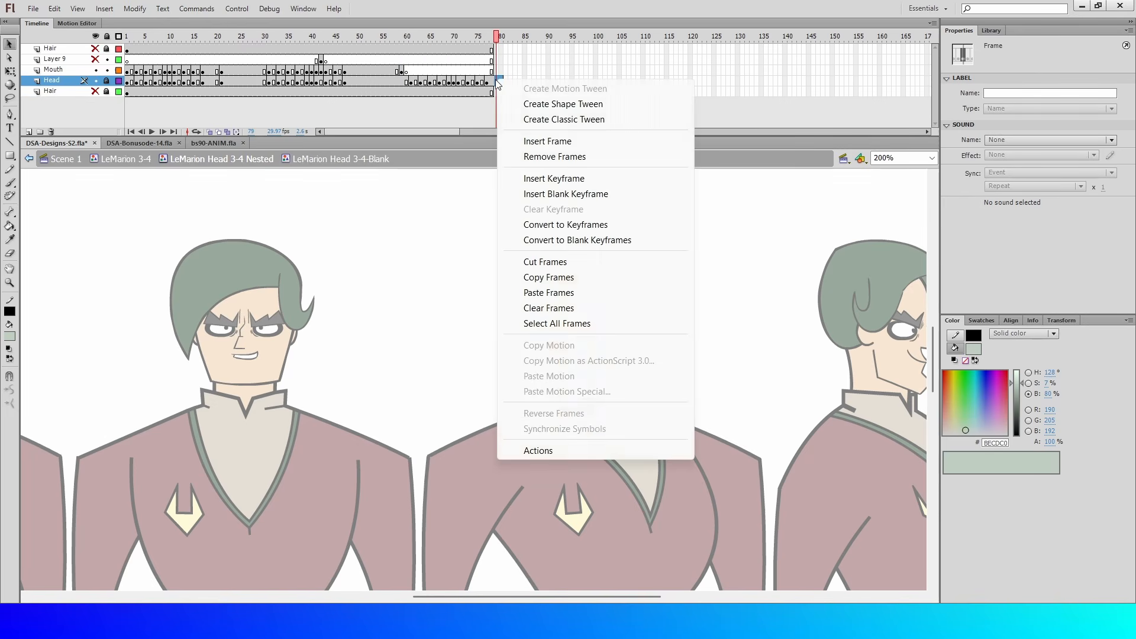
{"action": "left_click", "coordinate": [554, 156]}
Step: Preview the pasted head frames from frame 61 onward and return to the LeMarion Head 3-4 Nested symbol
{"action": "left_click_drag", "start_coordinate": [416, 39], "coordinate": [426, 127]}
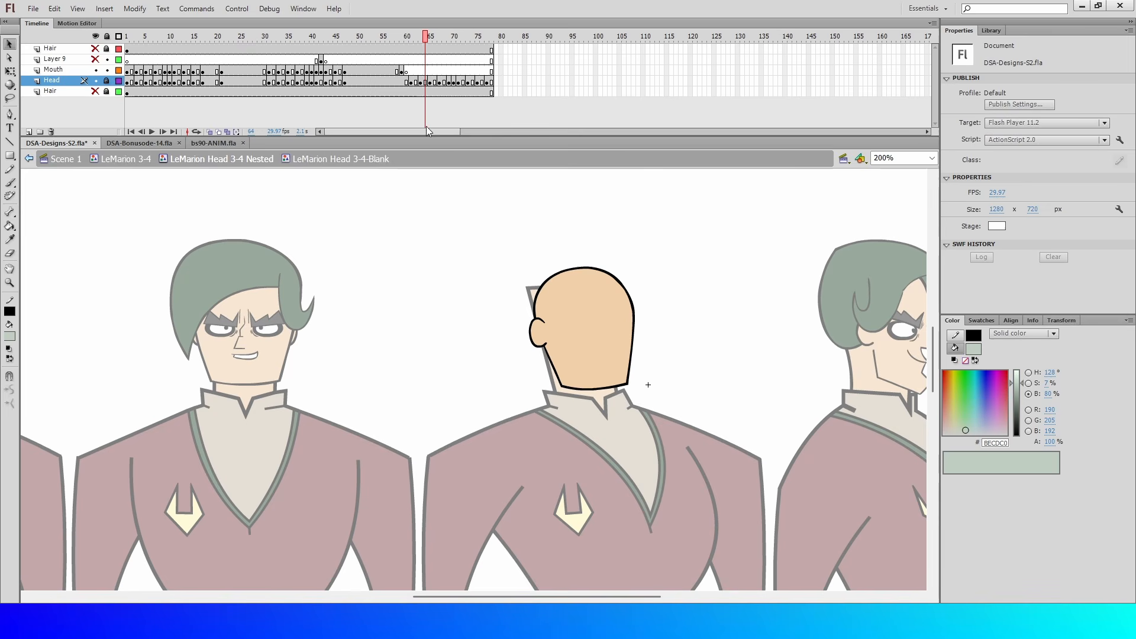
{"action": "right_click", "coordinate": [411, 71]}
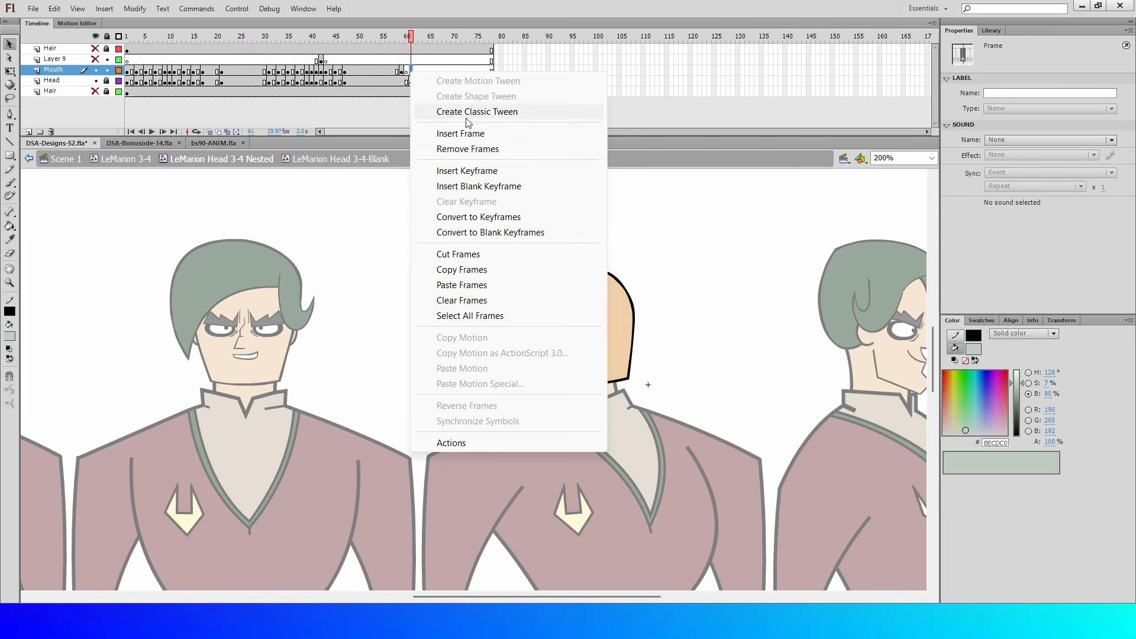
{"action": "left_click", "coordinate": [413, 39]}
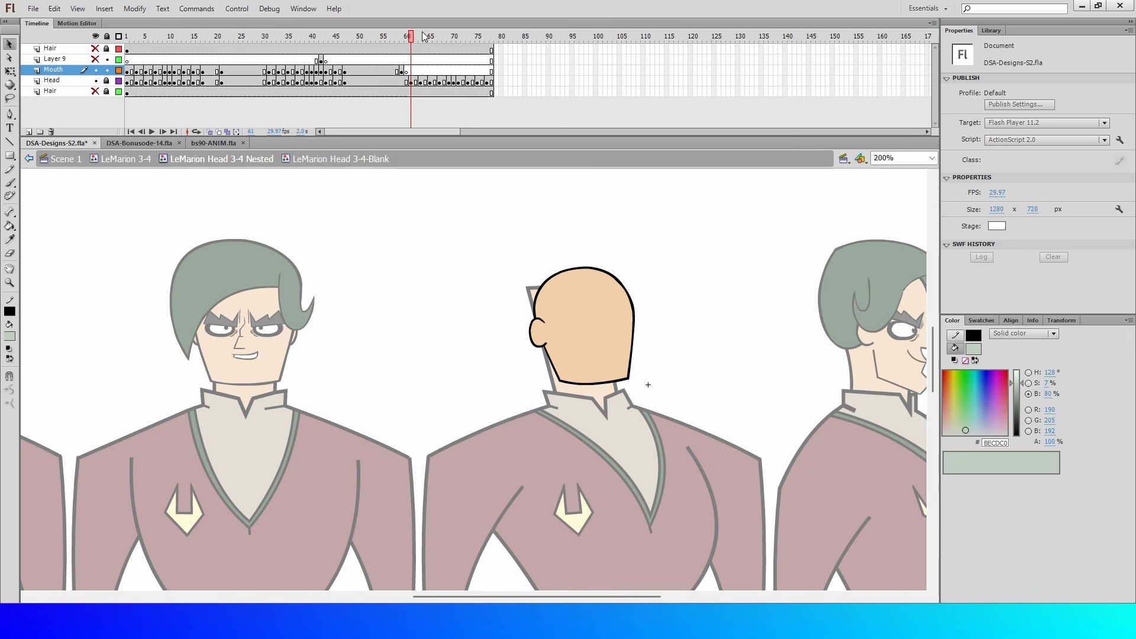
{"action": "key", "text": "Return"}
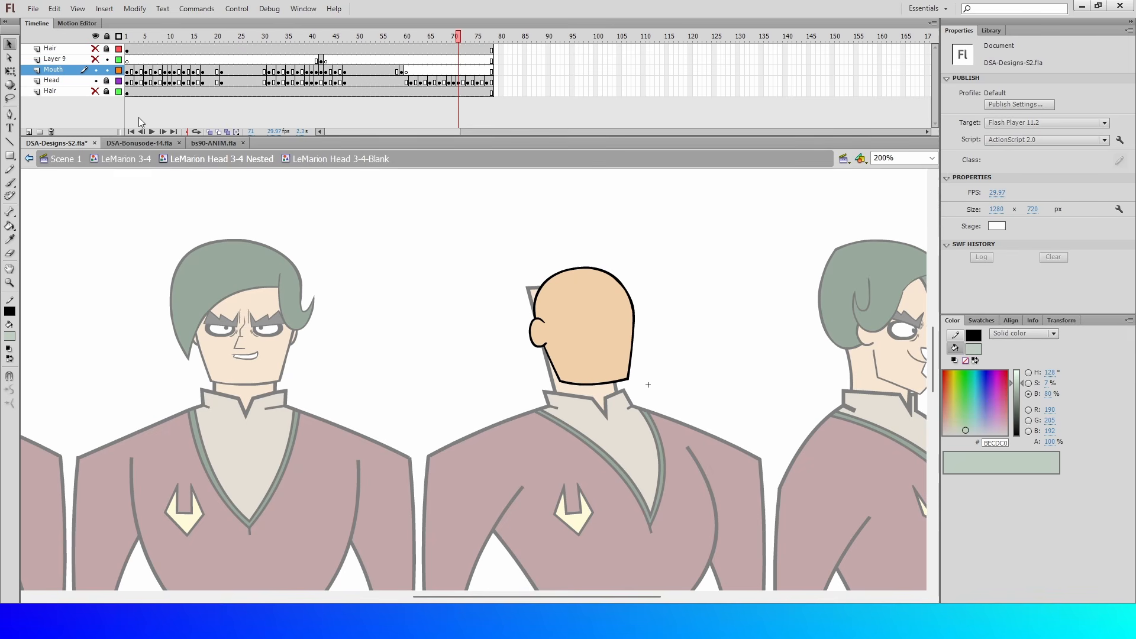
{"action": "left_click", "coordinate": [29, 159]}
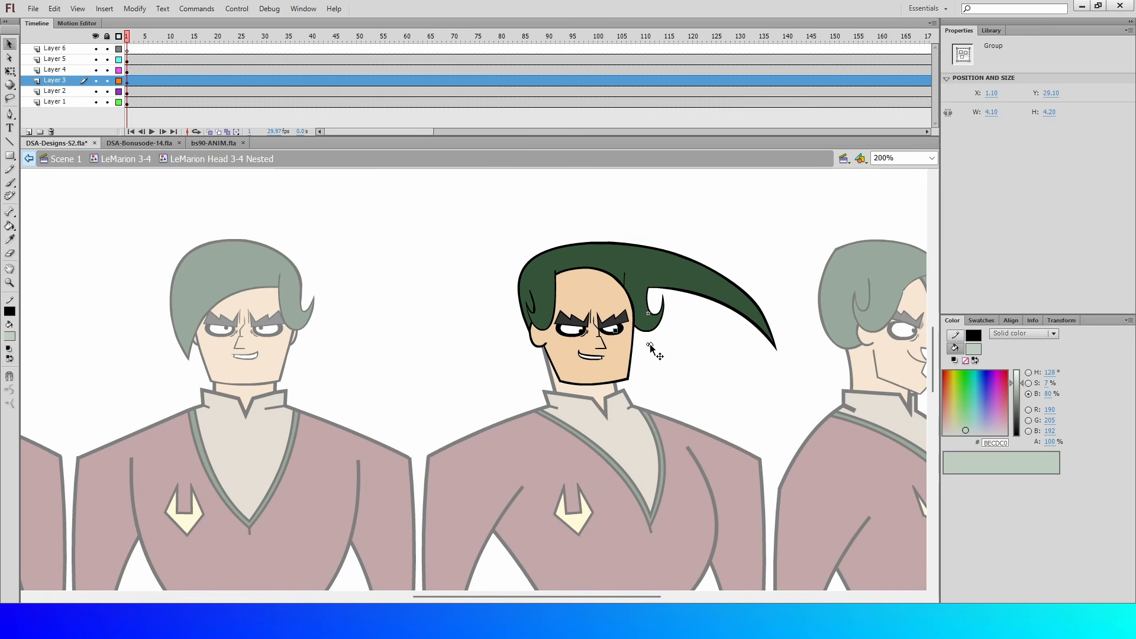
Step: Try moving the eyebrow shape on Layer 4 slightly upward, and undo the changes
{"action": "left_click_drag", "start_coordinate": [650, 347], "coordinate": [651, 352]}
{"action": "left_click", "coordinate": [583, 327]}
{"action": "left_click", "coordinate": [583, 329]}
{"action": "left_click", "coordinate": [583, 329]}
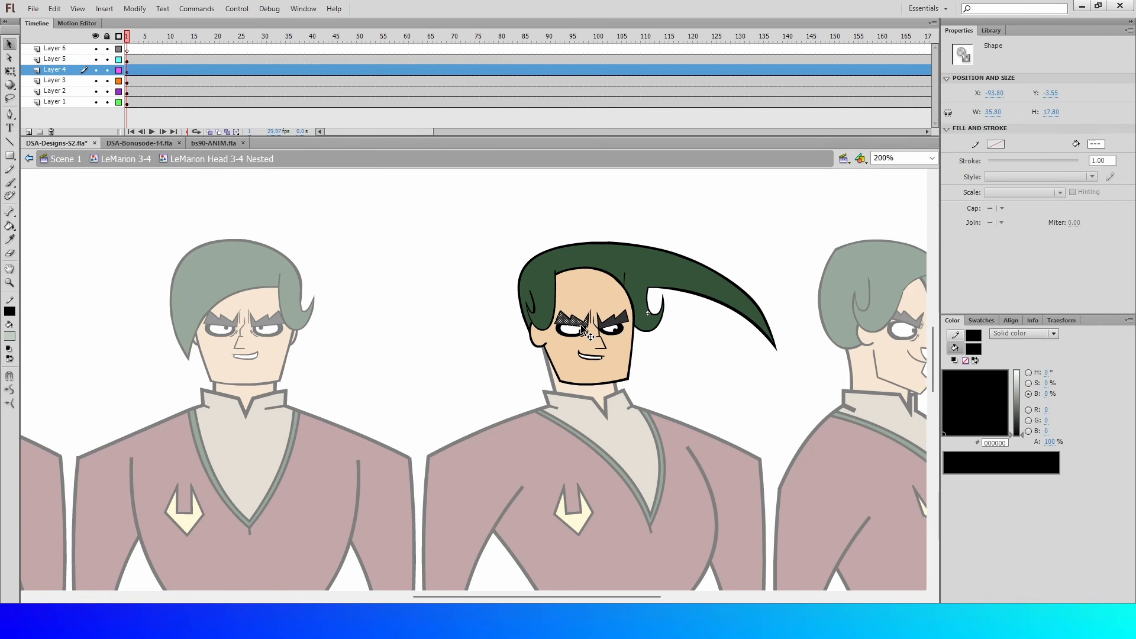
{"action": "left_click_drag", "start_coordinate": [582, 325], "coordinate": [591, 304]}
{"action": "key", "text": "ctrl+z"}
{"action": "key", "text": "ctrl+z"}
Step: Select frame 25 of the eyebrow layer, Layer 4, and examine the eyebrows and eyes at 400% magnification
{"action": "left_click", "coordinate": [612, 325]}
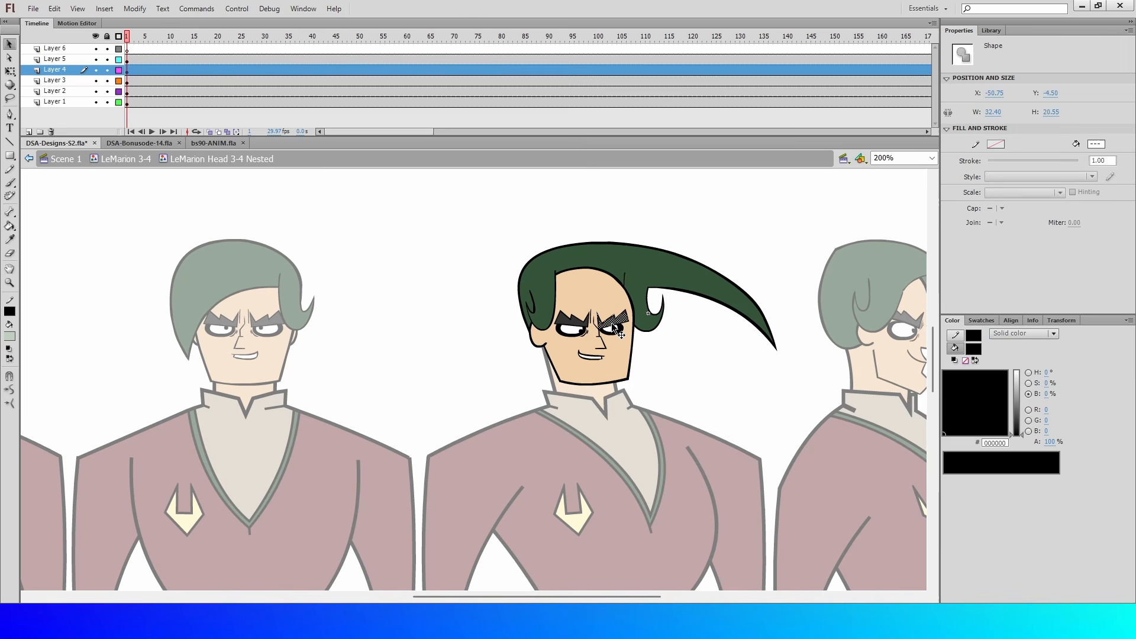
{"action": "left_click", "coordinate": [242, 70]}
{"action": "left_click", "coordinate": [928, 158]}
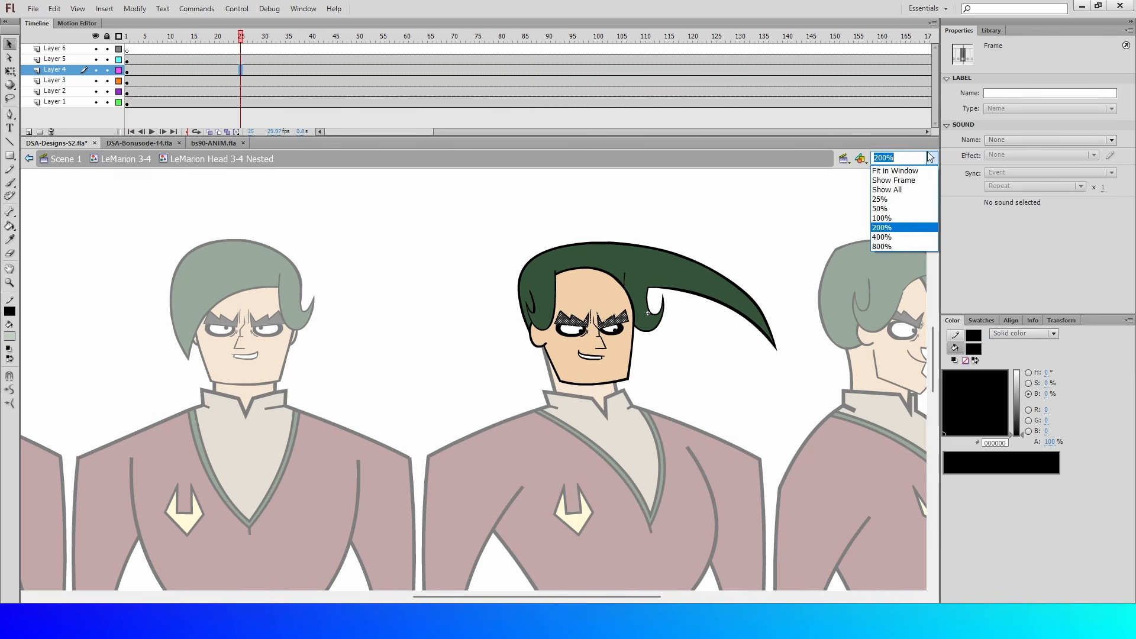
{"action": "left_click", "coordinate": [893, 237]}
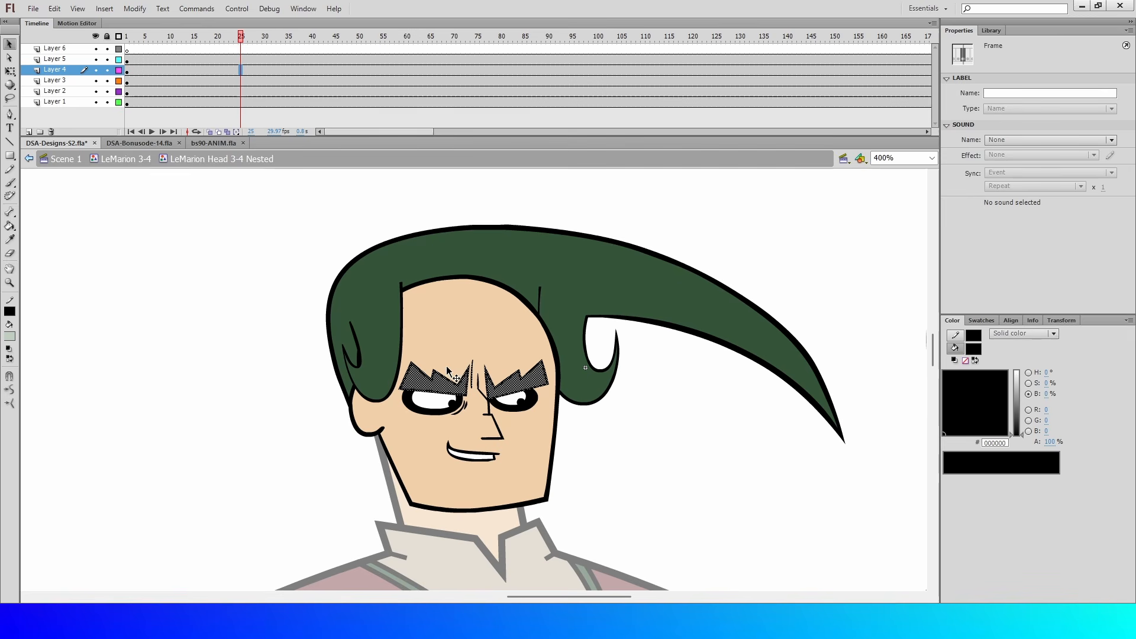
{"action": "left_click", "coordinate": [512, 387]}
{"action": "left_click", "coordinate": [610, 476]}
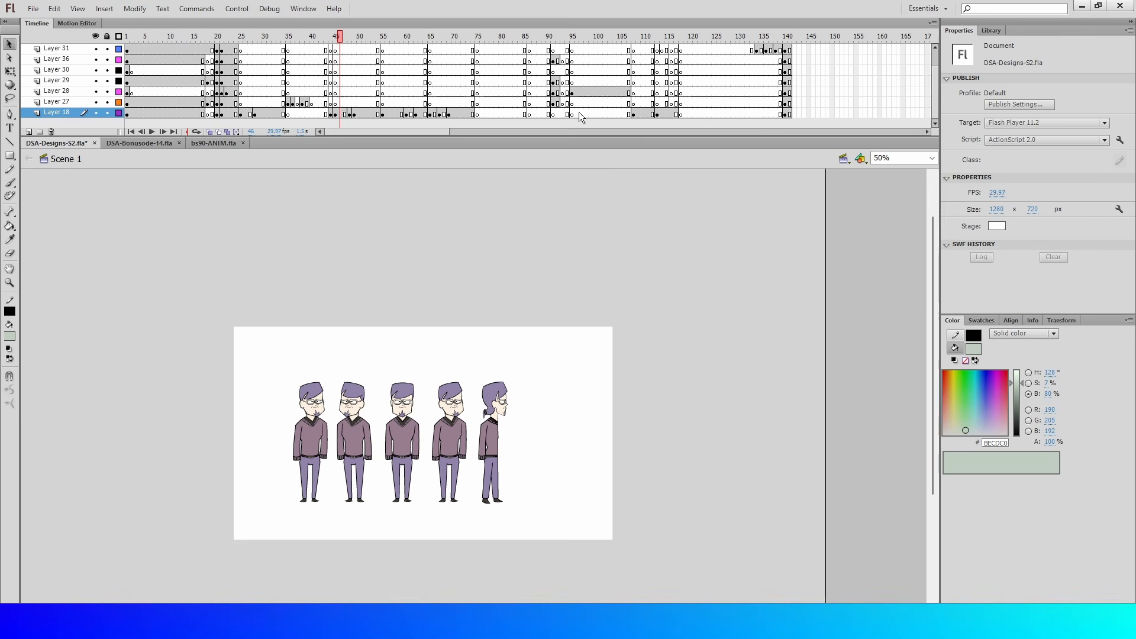
Step: Magnify the purple-haired character lineup at frame 46 of Scene 1 to 400%
{"action": "left_click", "coordinate": [932, 158]}
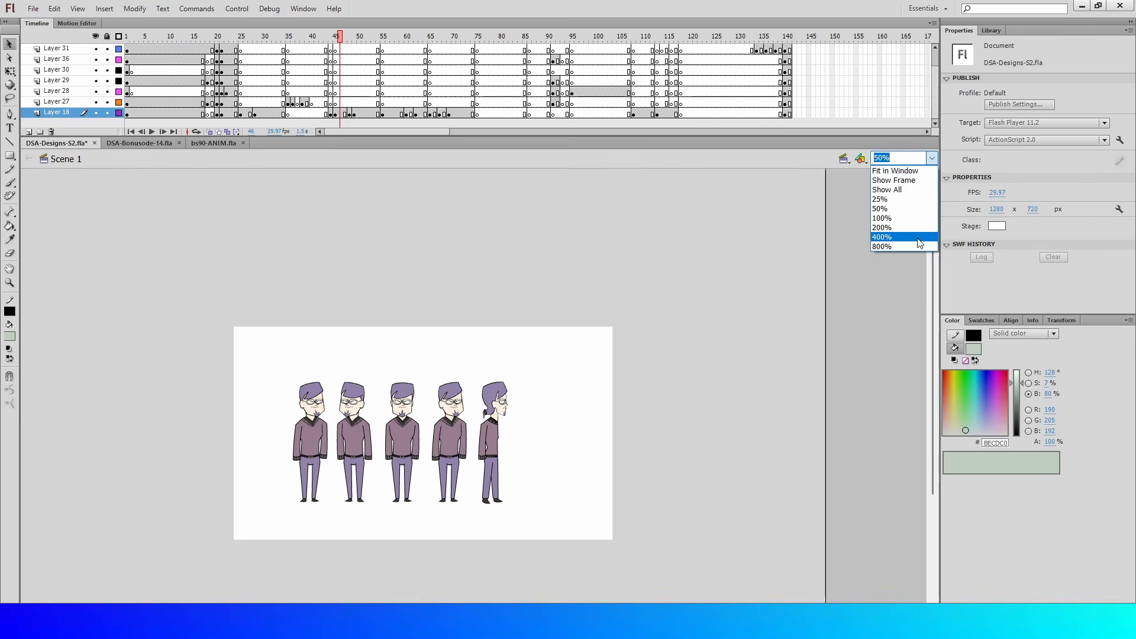
{"action": "left_click", "coordinate": [887, 234]}
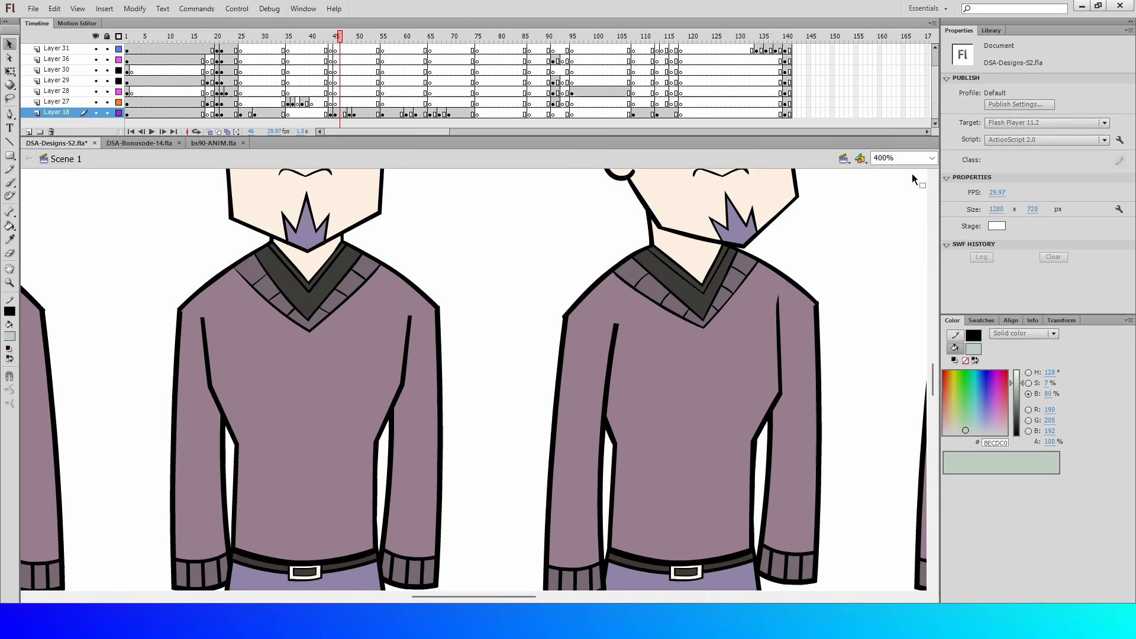
Step: Open the nested Orton 3-4 Arm symbol and review its arm poses on Layer 2
{"action": "double_click", "coordinate": [571, 398]}
{"action": "double_click", "coordinate": [571, 397]}
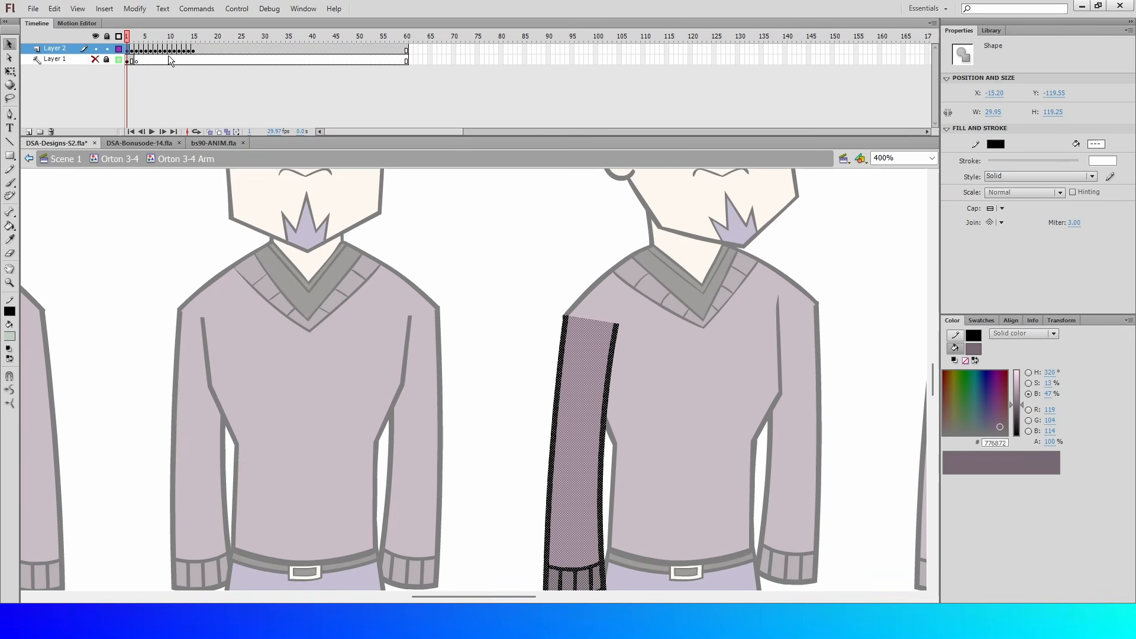
{"action": "mouse_move", "coordinate": [132, 37]}
{"action": "left_mouse_down"}
{"action": "mouse_move", "coordinate": [197, 53]}
{"action": "mouse_move", "coordinate": [126, 58]}
{"action": "left_mouse_up"}
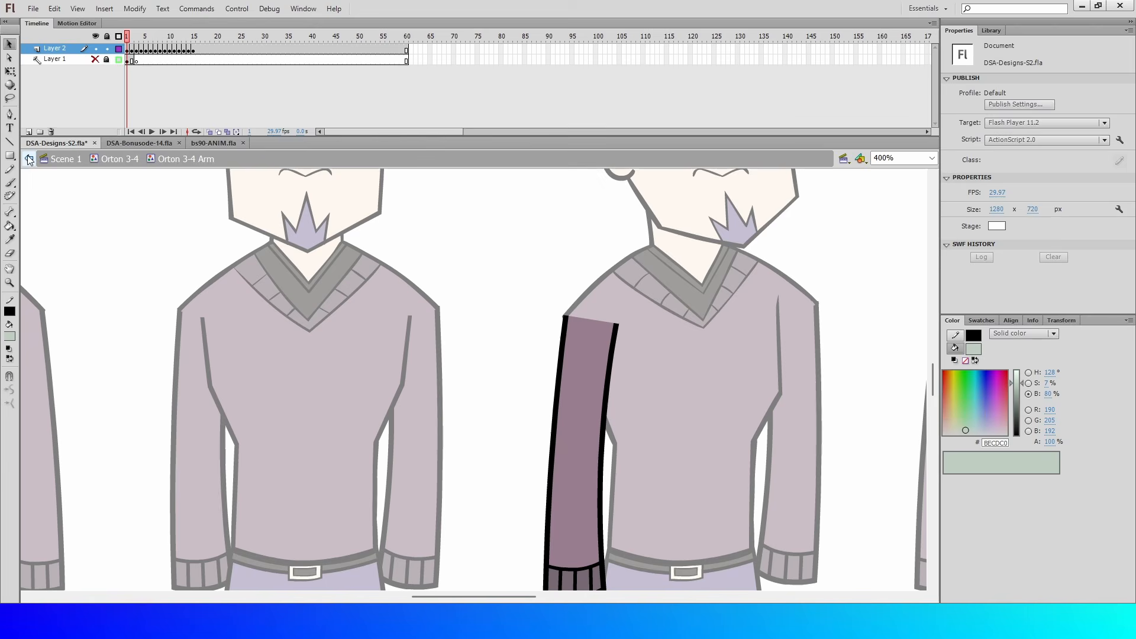
{"action": "left_click", "coordinate": [29, 159]}
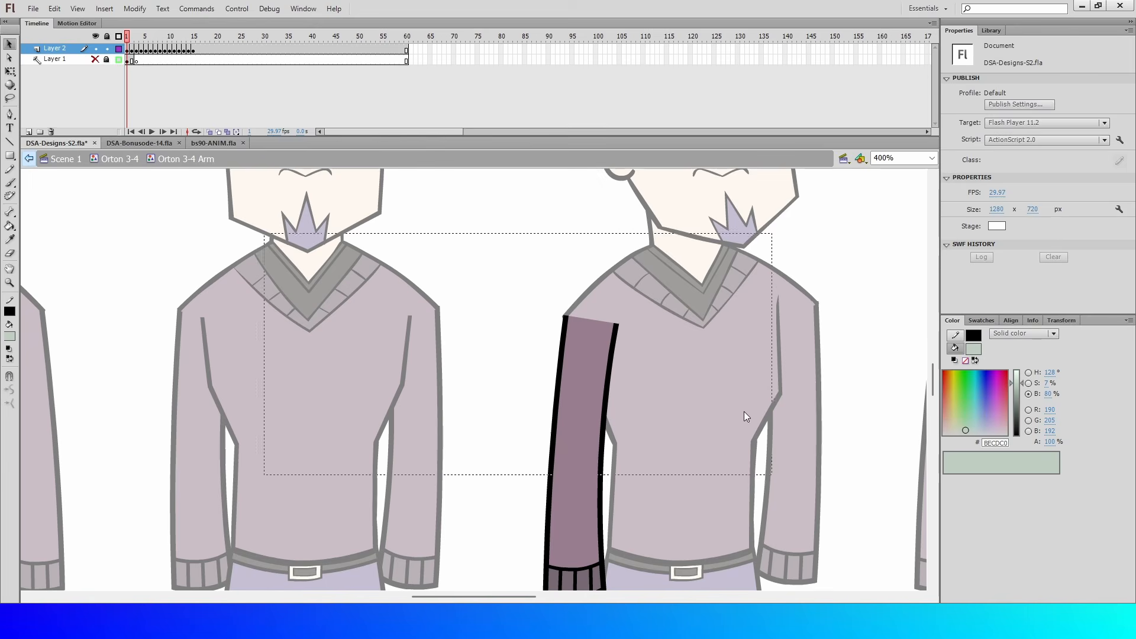
Step: Examine the Mouth and Head layer frames inside the Orton Head 3-4 Nested symbol
{"action": "left_click_drag", "start_coordinate": [932, 374], "coordinate": [932, 353]}
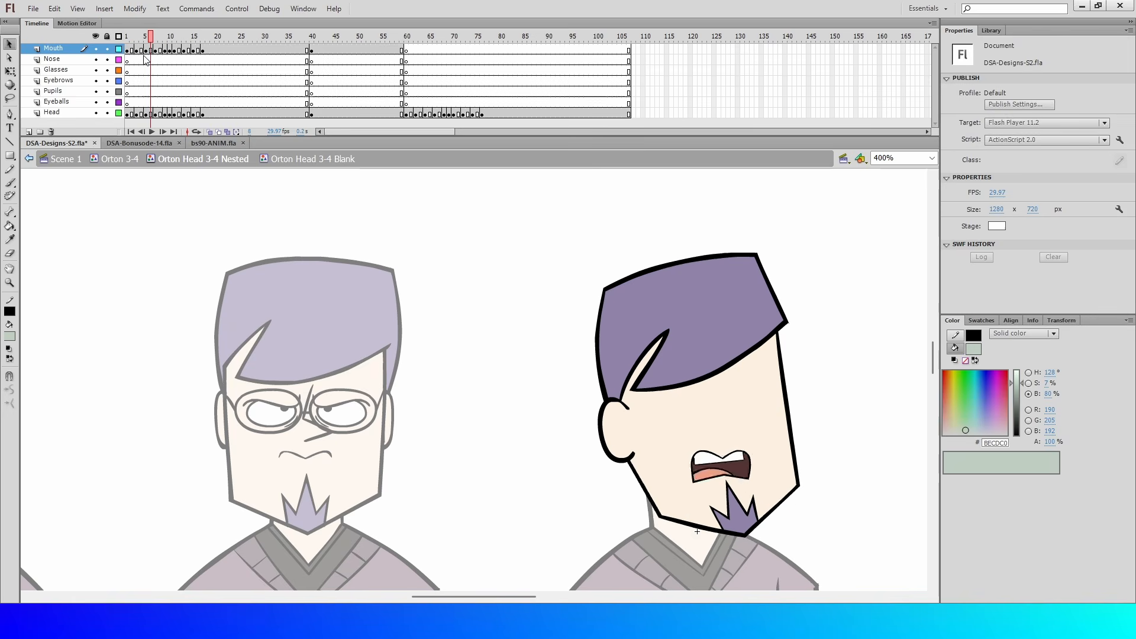
{"action": "left_click_drag", "start_coordinate": [143, 56], "coordinate": [290, 104]}
{"action": "left_click", "coordinate": [166, 50]}
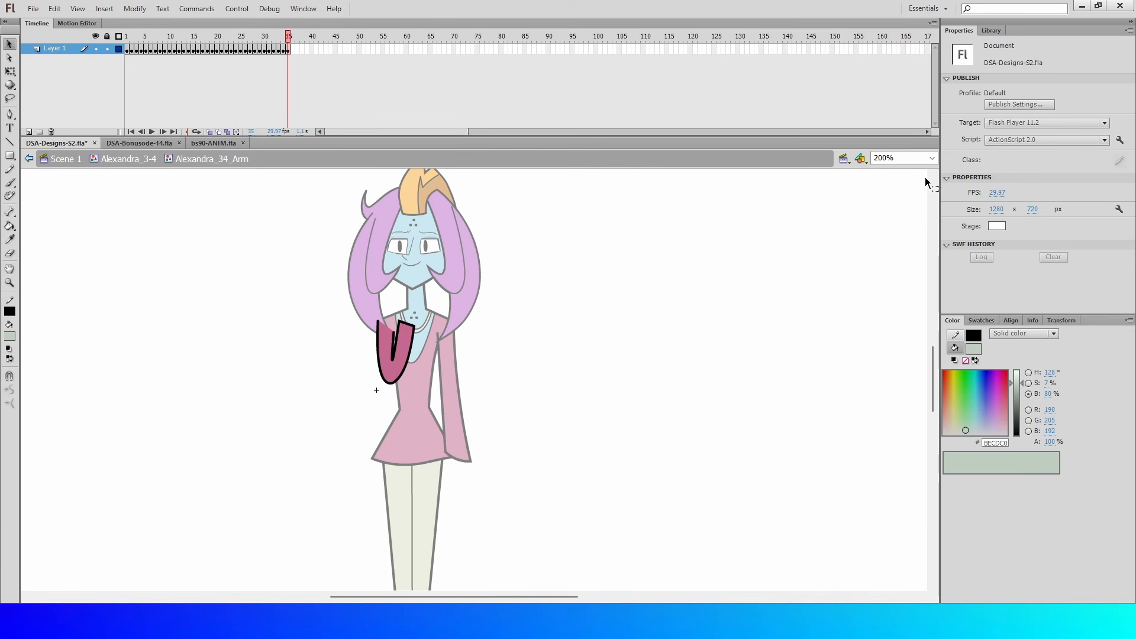
Step: Magnify the Alexandra_34_Arm symbol to 400% and examine its arm poses, ending at frame 1
{"action": "left_click", "coordinate": [932, 158]}
{"action": "left_click", "coordinate": [931, 173]}
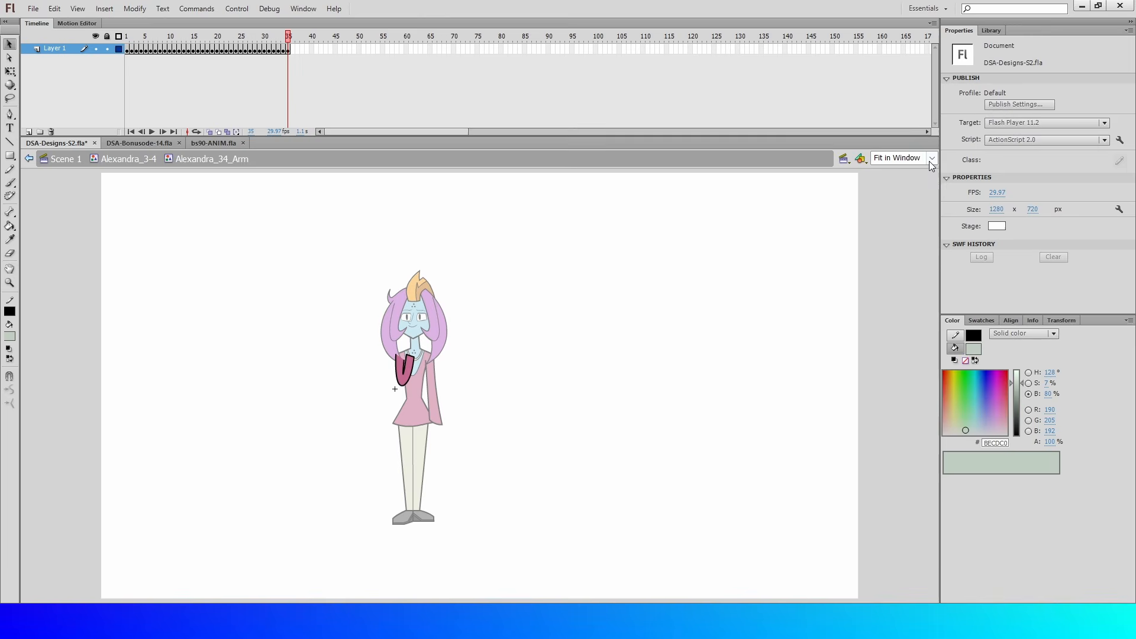
{"action": "left_click", "coordinate": [932, 162]}
{"action": "left_click", "coordinate": [918, 241]}
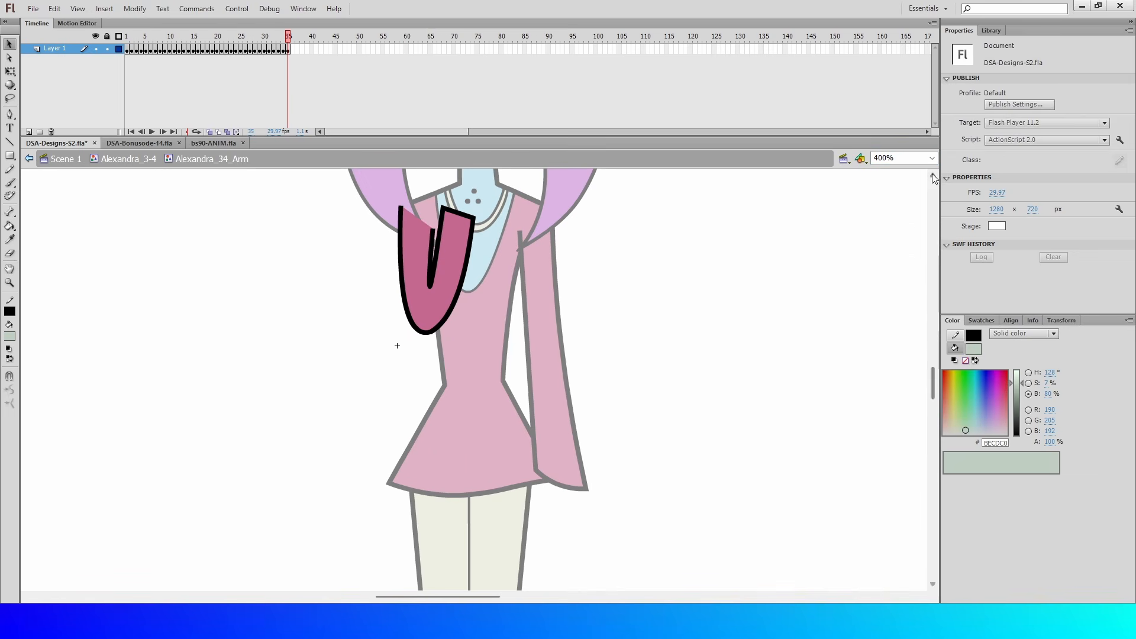
{"action": "mouse_move", "coordinate": [128, 47]}
{"action": "left_mouse_down"}
{"action": "mouse_move", "coordinate": [287, 46]}
{"action": "mouse_move", "coordinate": [59, 72]}
{"action": "left_mouse_up"}
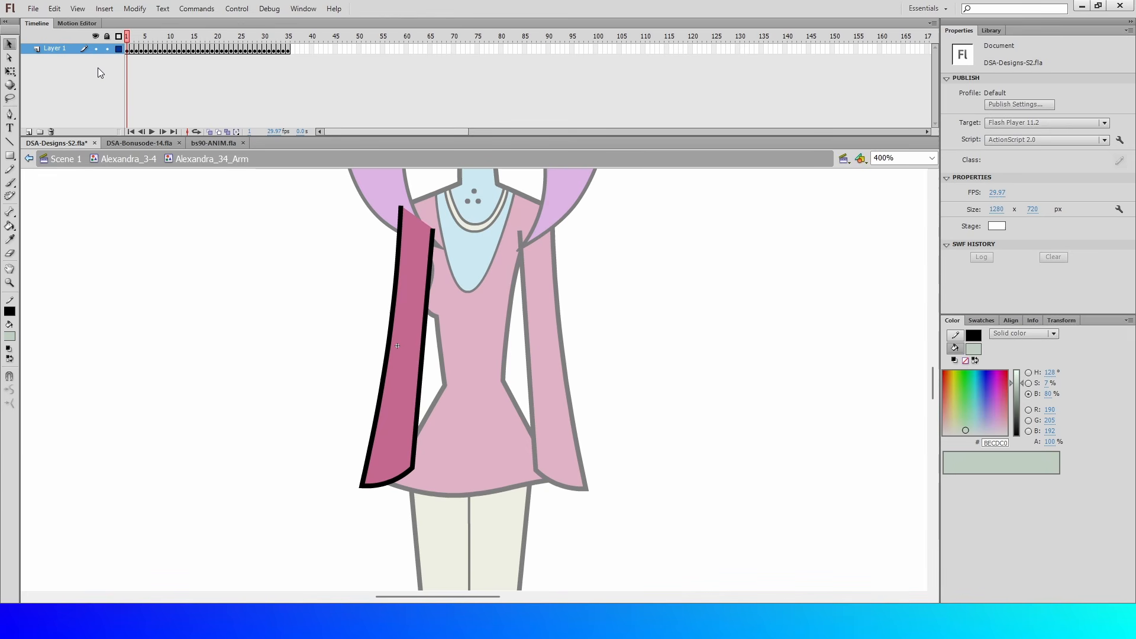
{"action": "mouse_move", "coordinate": [98, 68]}
{"action": "left_mouse_down"}
{"action": "mouse_move", "coordinate": [190, 118]}
{"action": "mouse_move", "coordinate": [304, 98]}
{"action": "mouse_move", "coordinate": [176, 120]}
{"action": "mouse_move", "coordinate": [104, 148]}
{"action": "mouse_move", "coordinate": [168, 142]}
{"action": "mouse_move", "coordinate": [104, 154]}
{"action": "mouse_move", "coordinate": [176, 160]}
{"action": "mouse_move", "coordinate": [127, 161]}
{"action": "left_mouse_up"}
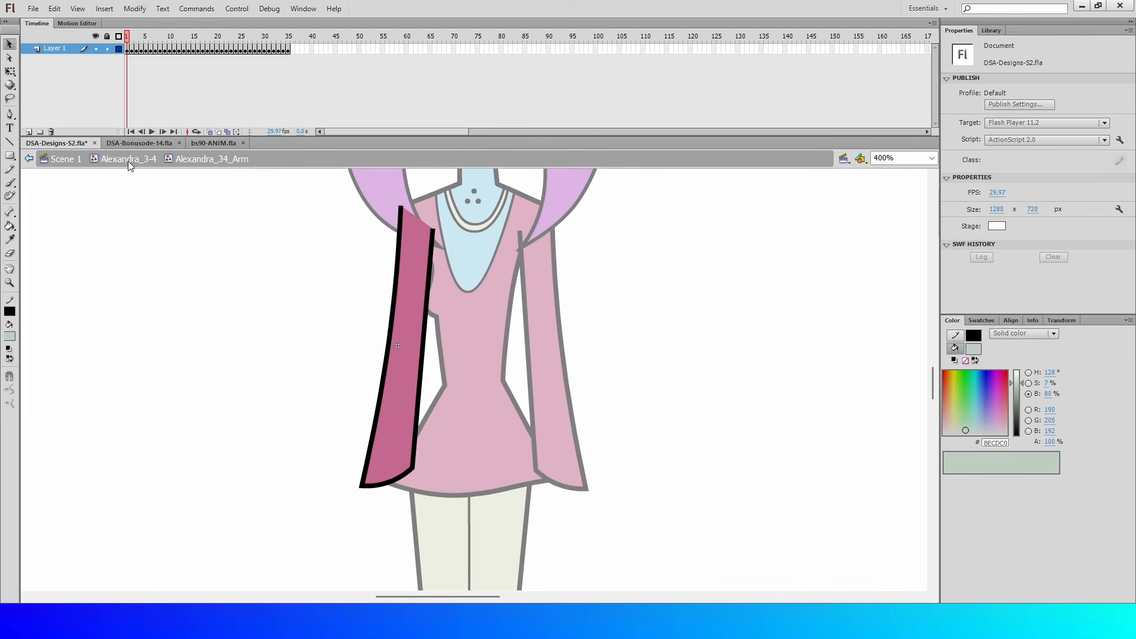
Step: Try applying a classic tween to the arm frames between the first and last poses on Layer 1
{"action": "left_click", "coordinate": [289, 38]}
{"action": "mouse_move", "coordinate": [128, 38]}
{"action": "left_mouse_down"}
{"action": "mouse_move", "coordinate": [176, 52]}
{"action": "mouse_move", "coordinate": [278, 50]}
{"action": "mouse_move", "coordinate": [135, 51]}
{"action": "left_mouse_up"}
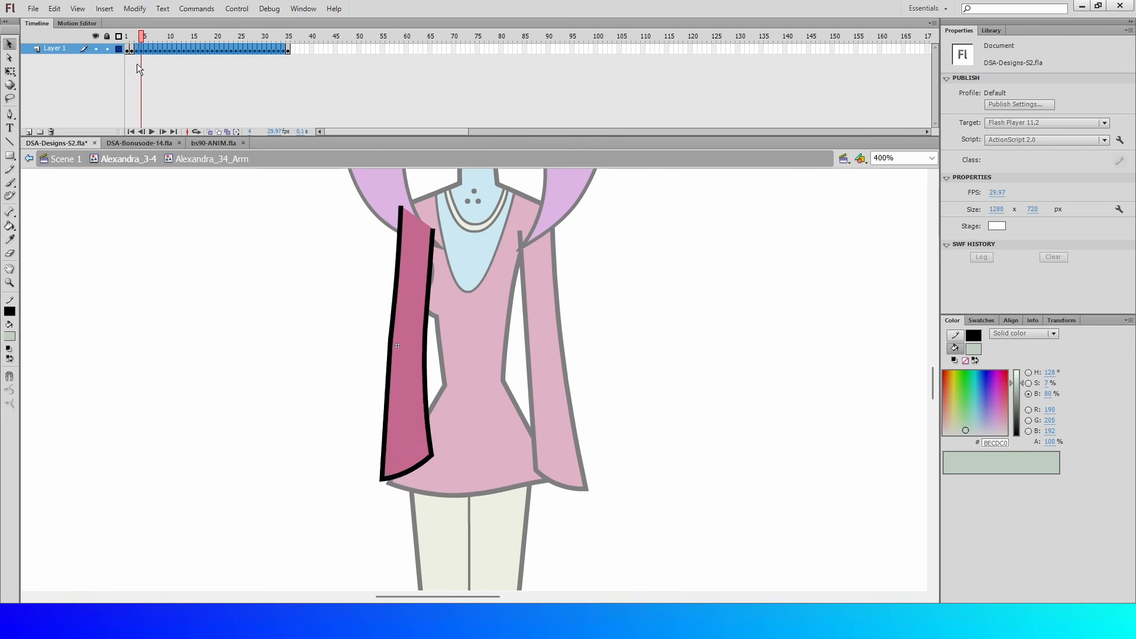
{"action": "right_click", "coordinate": [140, 52]}
{"action": "left_click", "coordinate": [178, 93]}
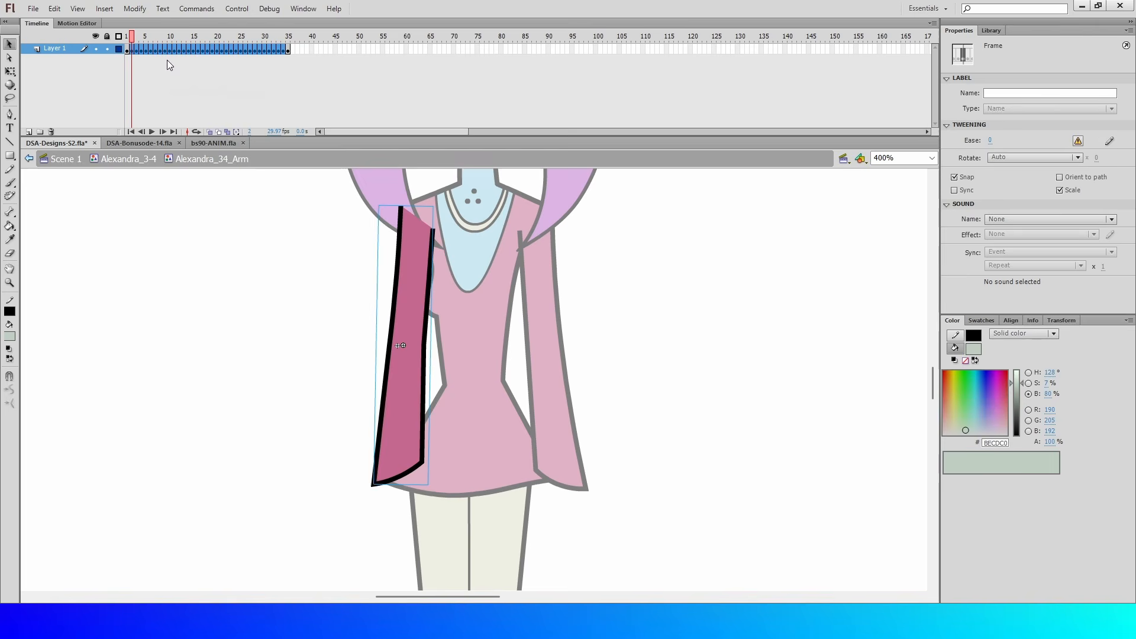
Step: Clear the keyframes between the first and last arm poses and create a shape tween across them
{"action": "right_click", "coordinate": [163, 48]}
{"action": "left_click", "coordinate": [201, 175]}
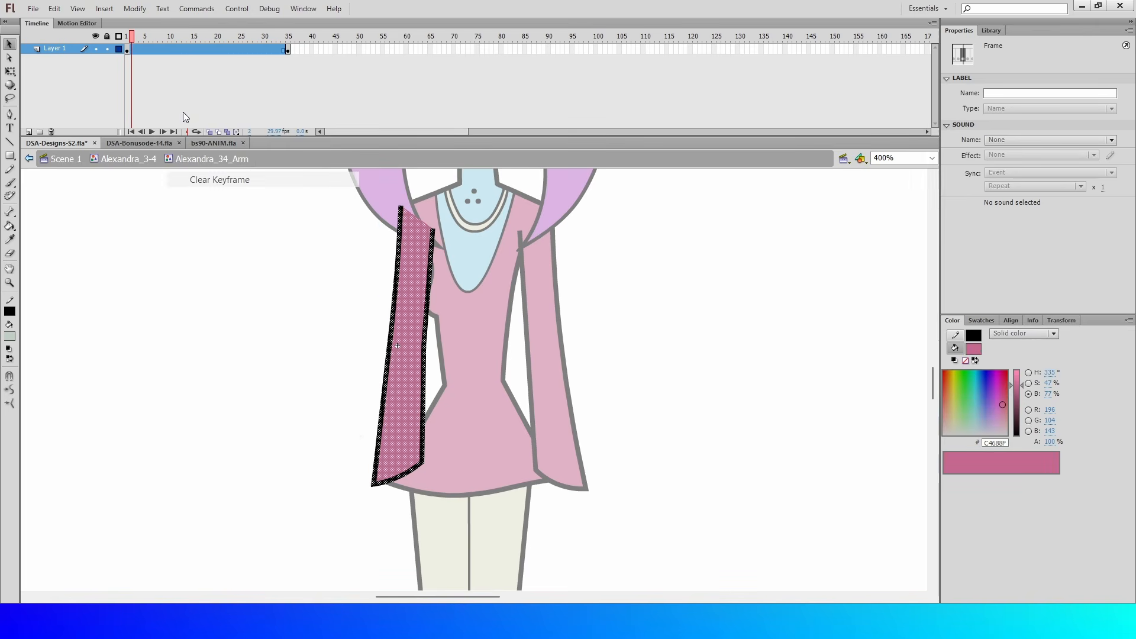
{"action": "right_click", "coordinate": [175, 51]}
{"action": "left_click", "coordinate": [201, 74]}
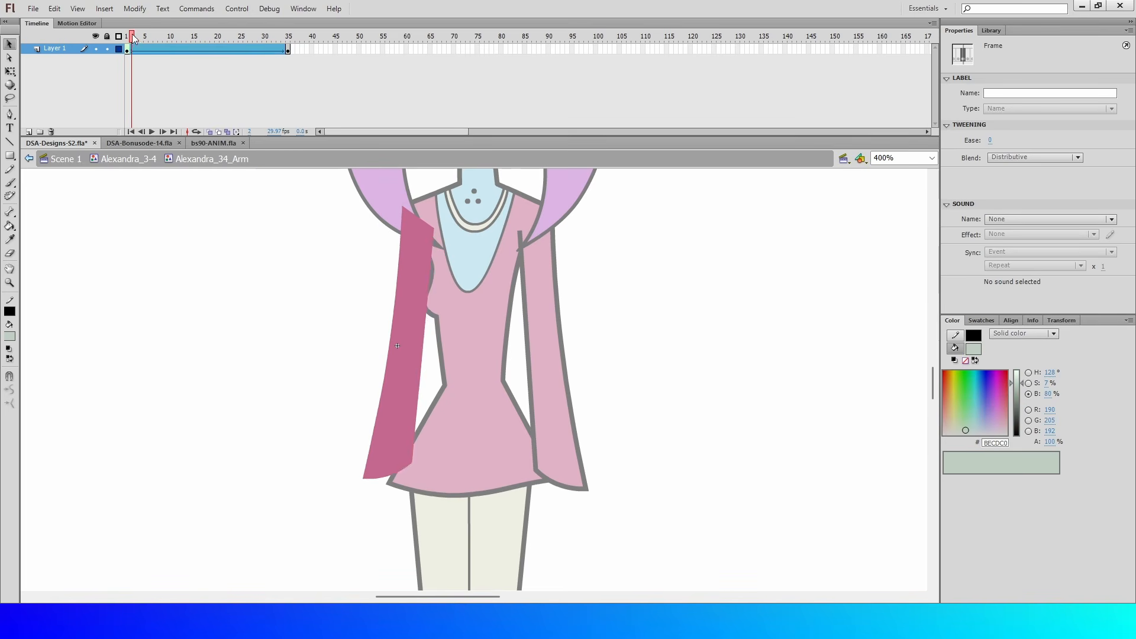
Step: Preview the shape-tweened arm with an added keyframe, and restore the original frame-by-frame arm poses
{"action": "left_click", "coordinate": [175, 48]}
{"action": "left_click_drag", "start_coordinate": [175, 47], "coordinate": [194, 122]}
{"action": "double_click", "coordinate": [191, 50]}
{"action": "key", "text": "F6"}
{"action": "left_click", "coordinate": [140, 53]}
{"action": "left_click_drag", "start_coordinate": [190, 122], "coordinate": [129, 100]}
{"action": "mouse_move", "coordinate": [134, 57]}
{"action": "left_mouse_down"}
{"action": "mouse_move", "coordinate": [272, 62]}
{"action": "mouse_move", "coordinate": [112, 62]}
{"action": "mouse_move", "coordinate": [280, 65]}
{"action": "mouse_move", "coordinate": [127, 59]}
{"action": "left_mouse_up"}
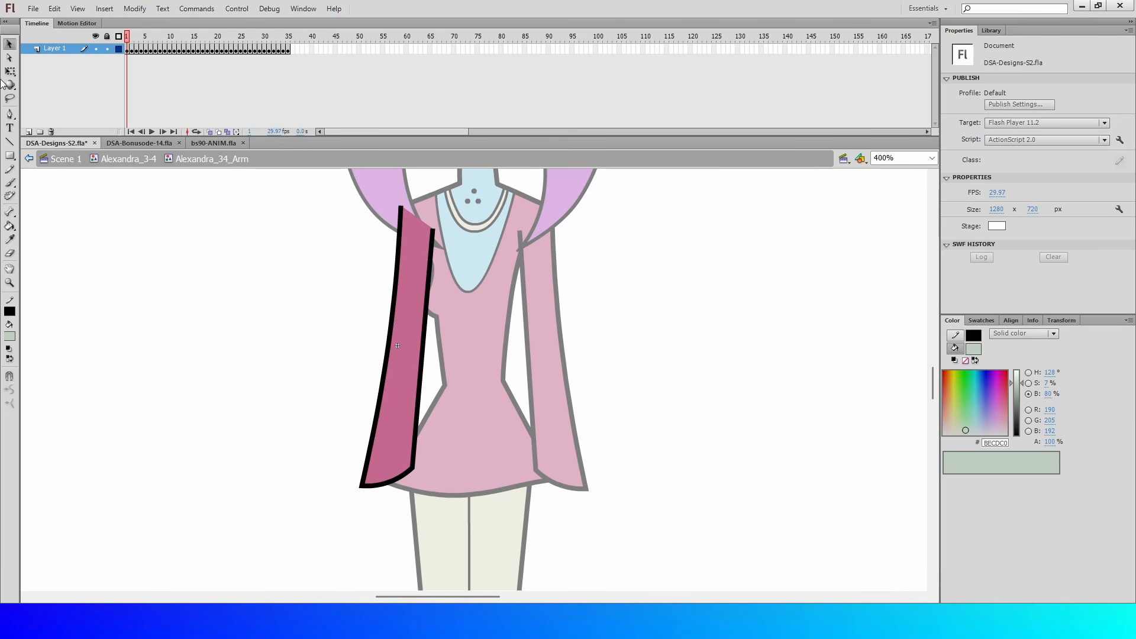
Step: Return to the Alexandra_3-4 symbol and examine the full character at 200% magnification
{"action": "left_click", "coordinate": [29, 159]}
{"action": "left_click", "coordinate": [932, 158]}
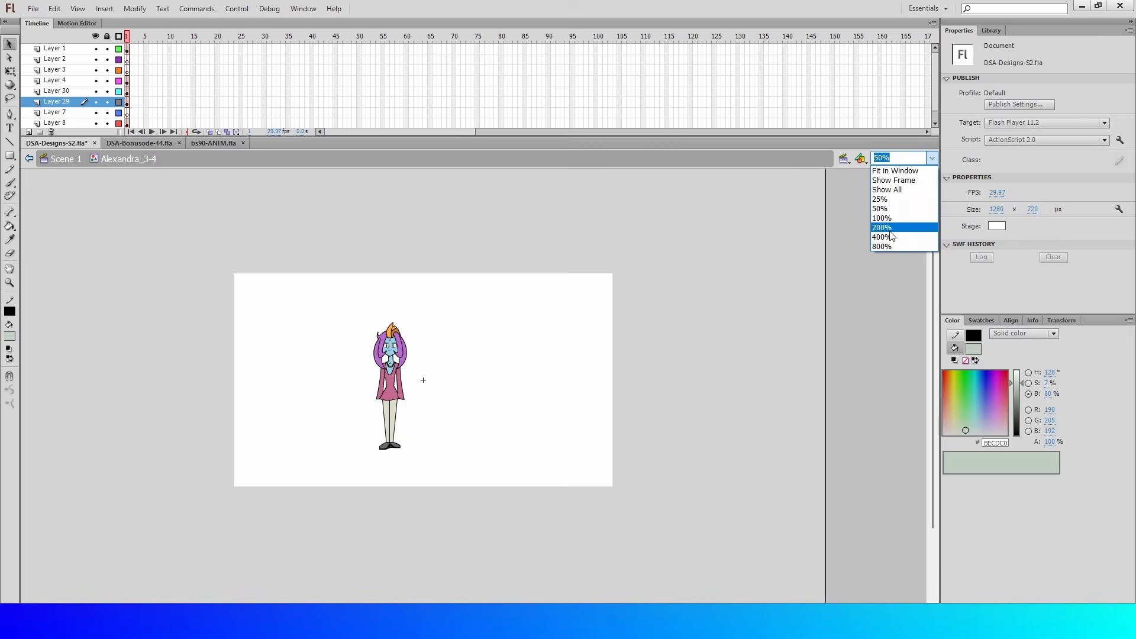
{"action": "left_click", "coordinate": [888, 228]}
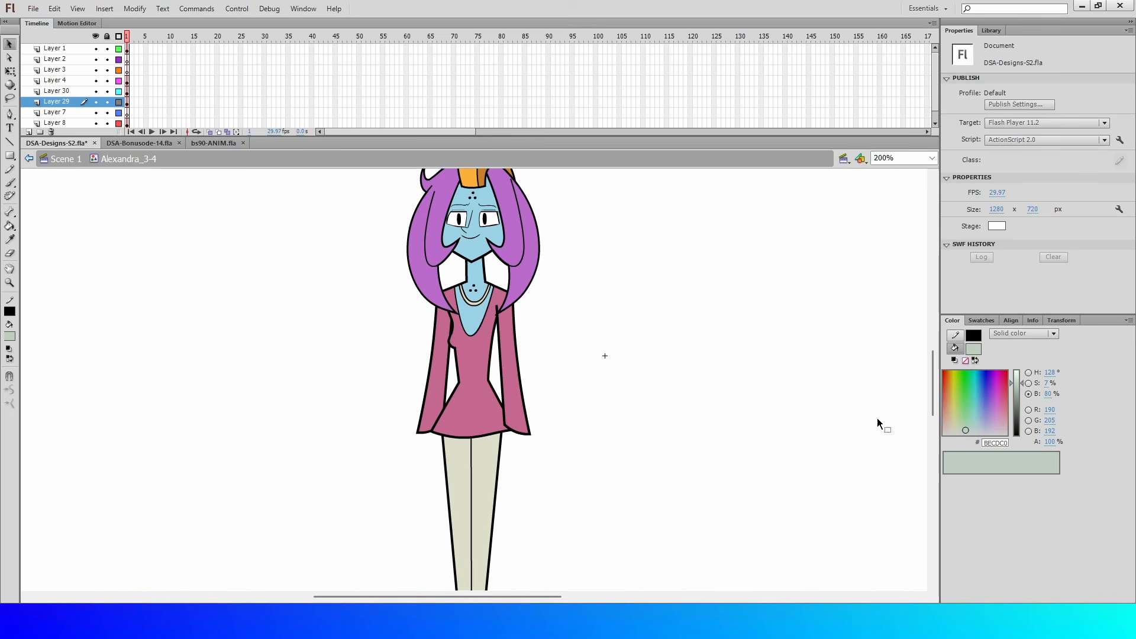
{"action": "left_click_drag", "start_coordinate": [932, 389], "coordinate": [933, 378]}
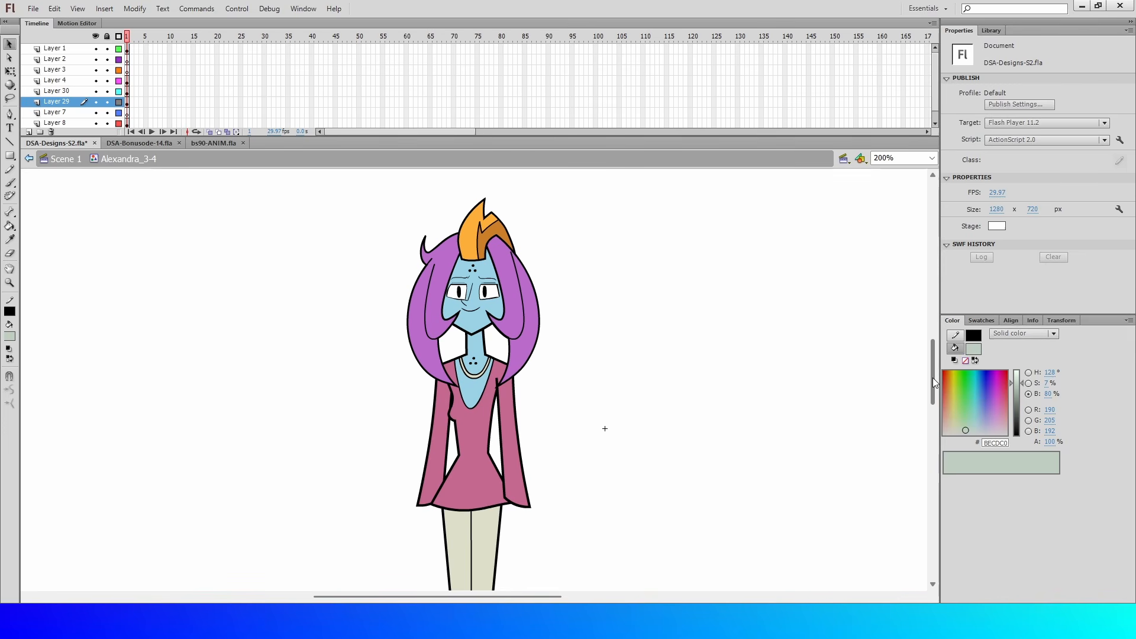
{"action": "left_click_drag", "start_coordinate": [933, 378], "coordinate": [931, 380]}
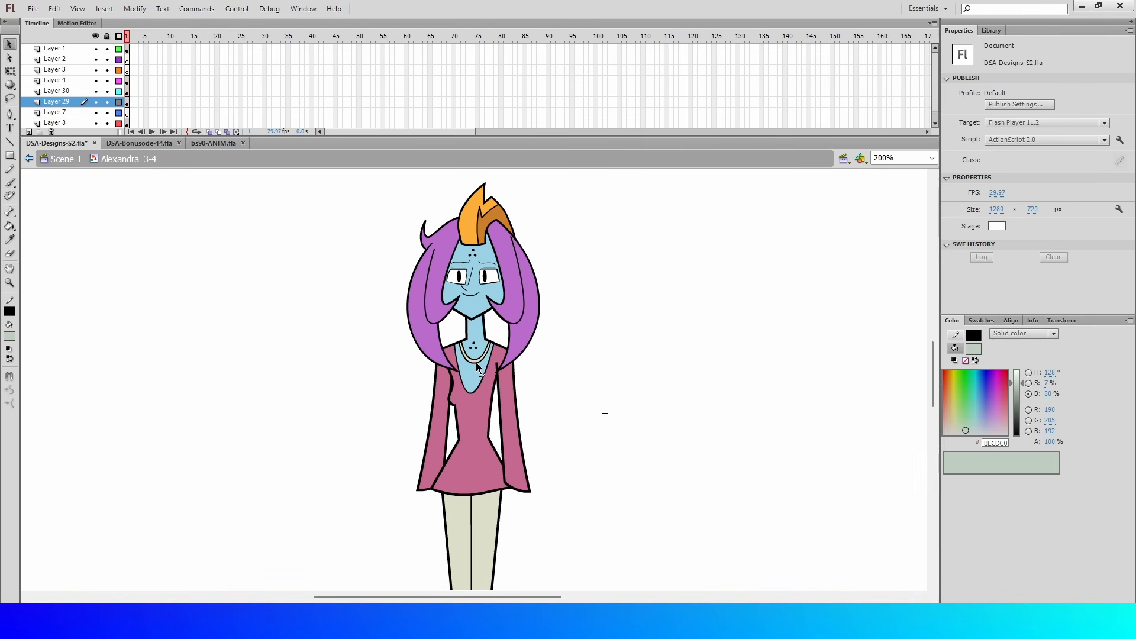
Step: Inspect the pink dress shape on Layer 30, return to Scene 1 and clear the selection
{"action": "left_click", "coordinate": [478, 406]}
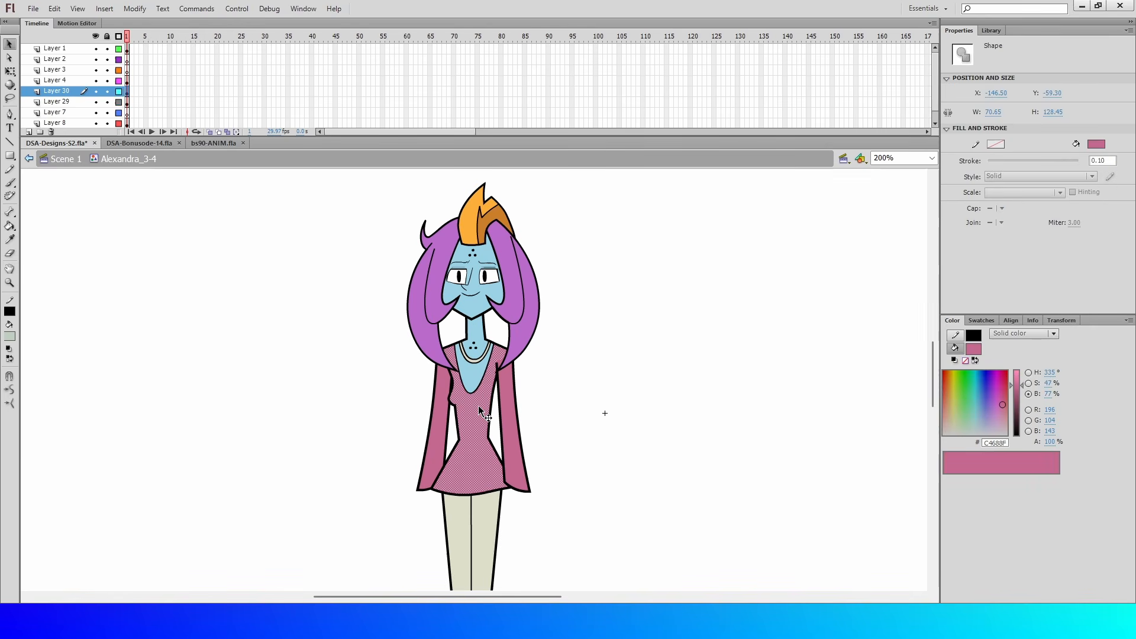
{"action": "left_click", "coordinate": [555, 410]}
{"action": "double_click", "coordinate": [561, 412]}
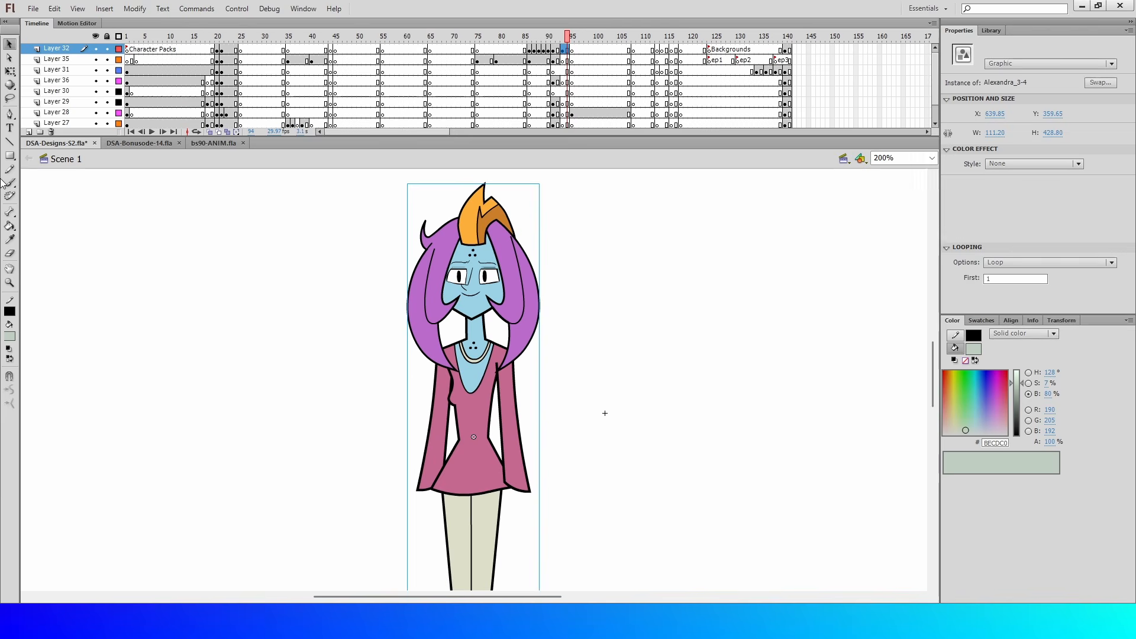
{"action": "left_click", "coordinate": [728, 298]}
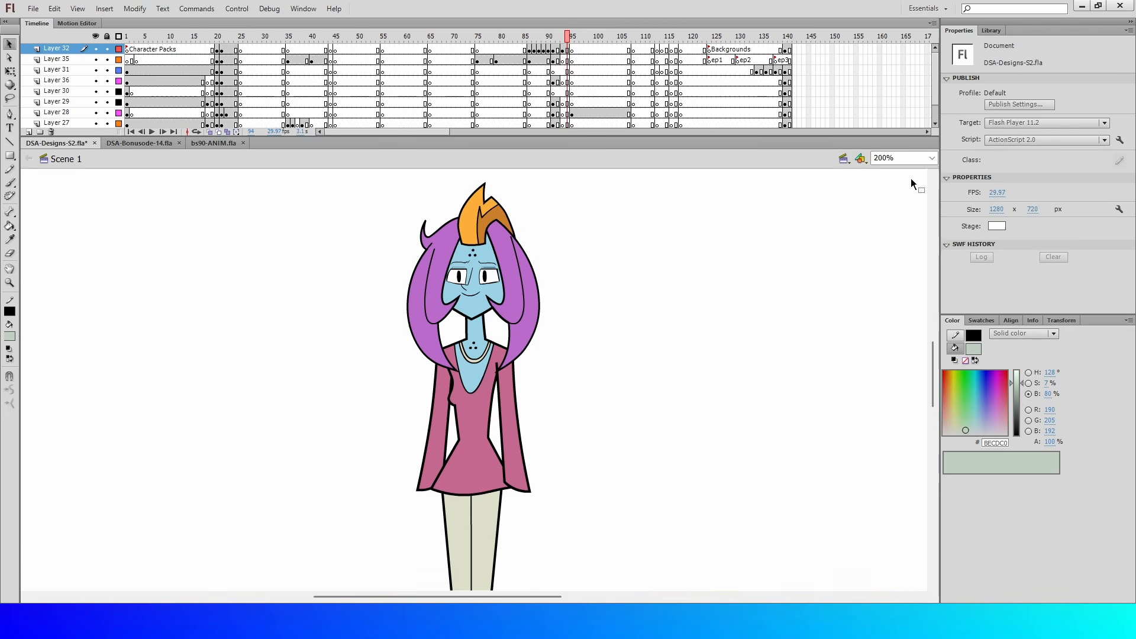
Step: Set the view to 100% and browse the Scene 1 timeline back to the character lineup at frame 14
{"action": "left_click", "coordinate": [931, 158]}
{"action": "left_click", "coordinate": [914, 208]}
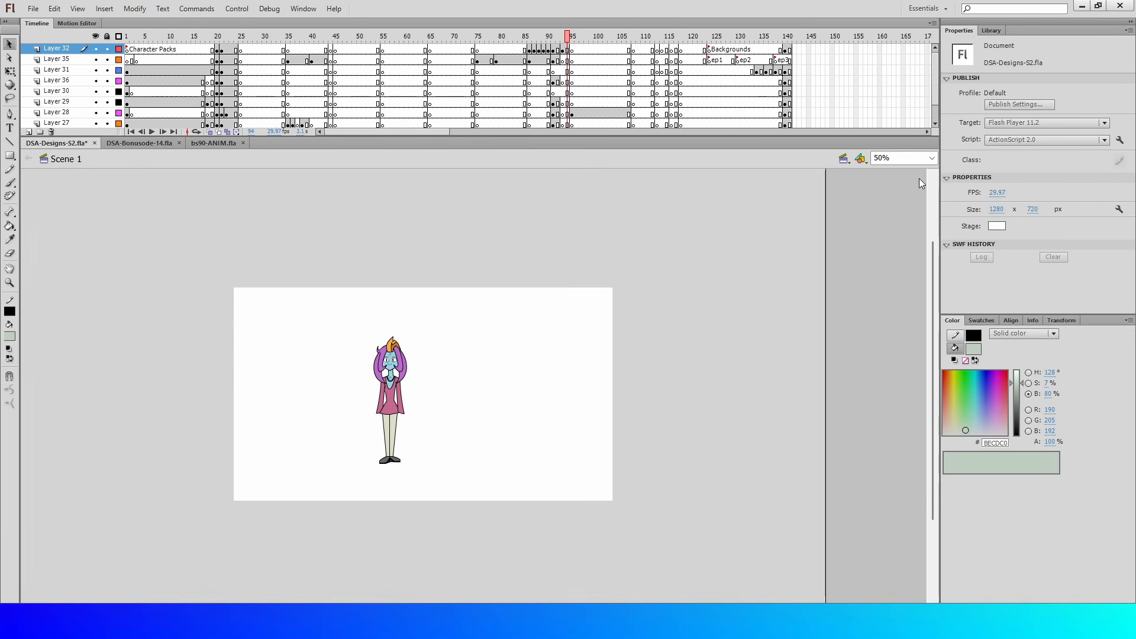
{"action": "left_click", "coordinate": [931, 158]}
{"action": "left_click", "coordinate": [911, 219]}
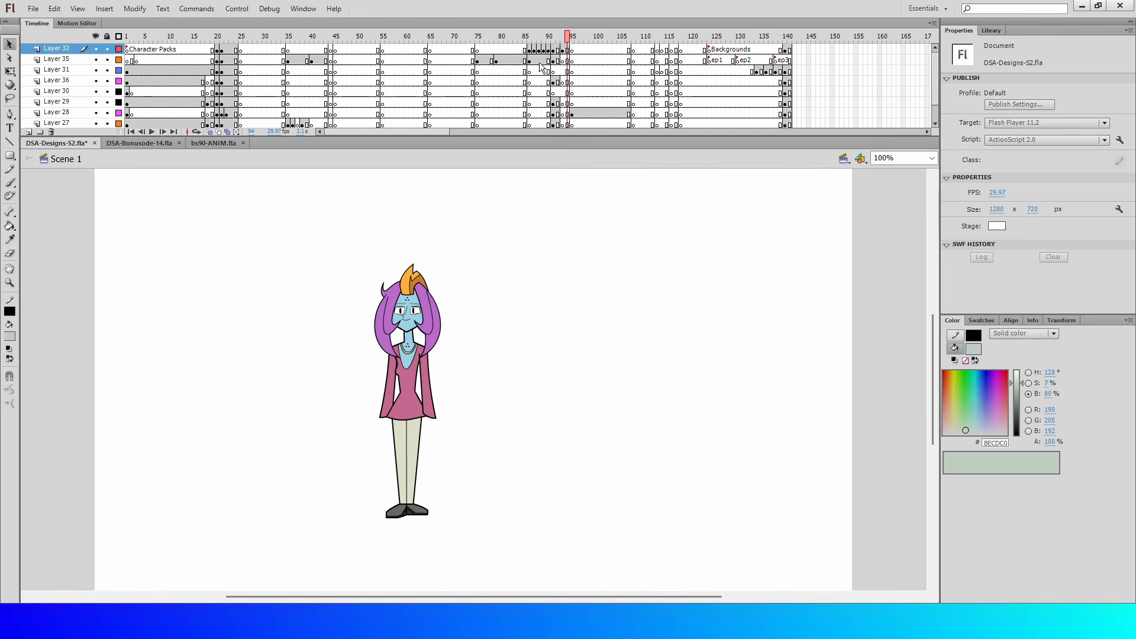
{"action": "left_click", "coordinate": [570, 39]}
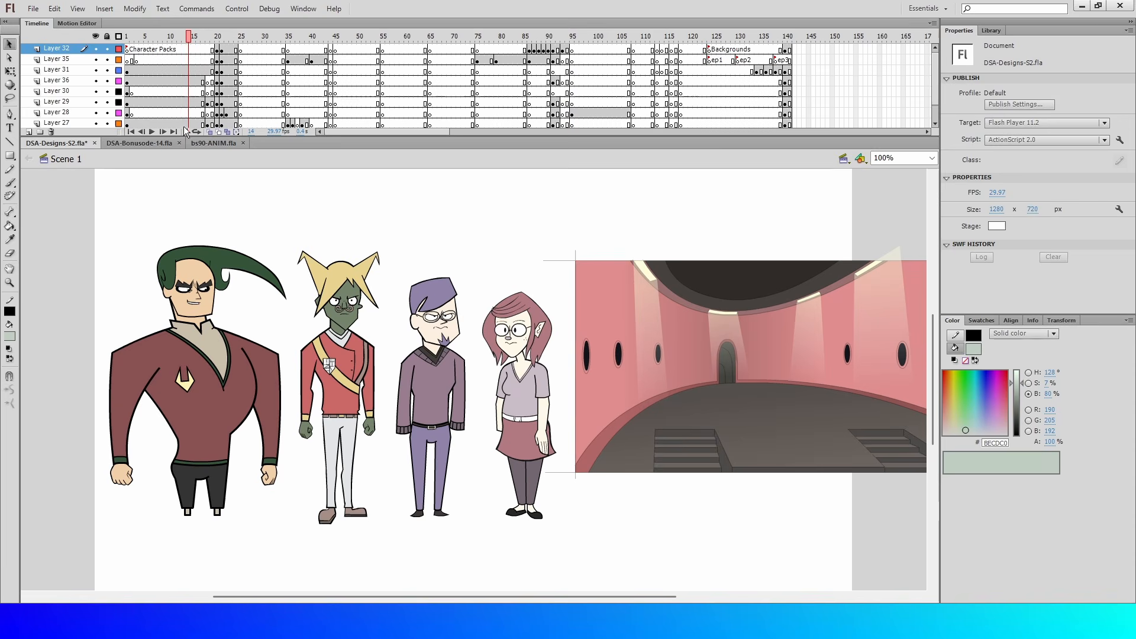
Step: Switch to DSA-Bonusode-14.fla, open Orton Head 3-4 Nested_SH15 from frame 1365, and preview its head frames up to frame 22
{"action": "left_click", "coordinate": [158, 141]}
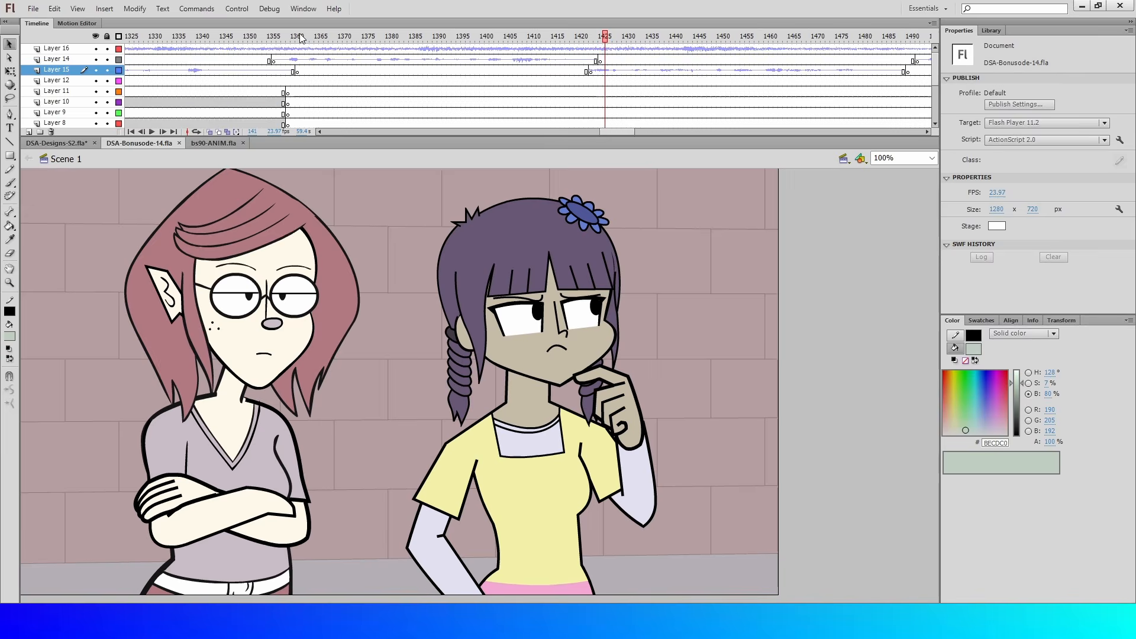
{"action": "left_click_drag", "start_coordinate": [301, 37], "coordinate": [325, 144]}
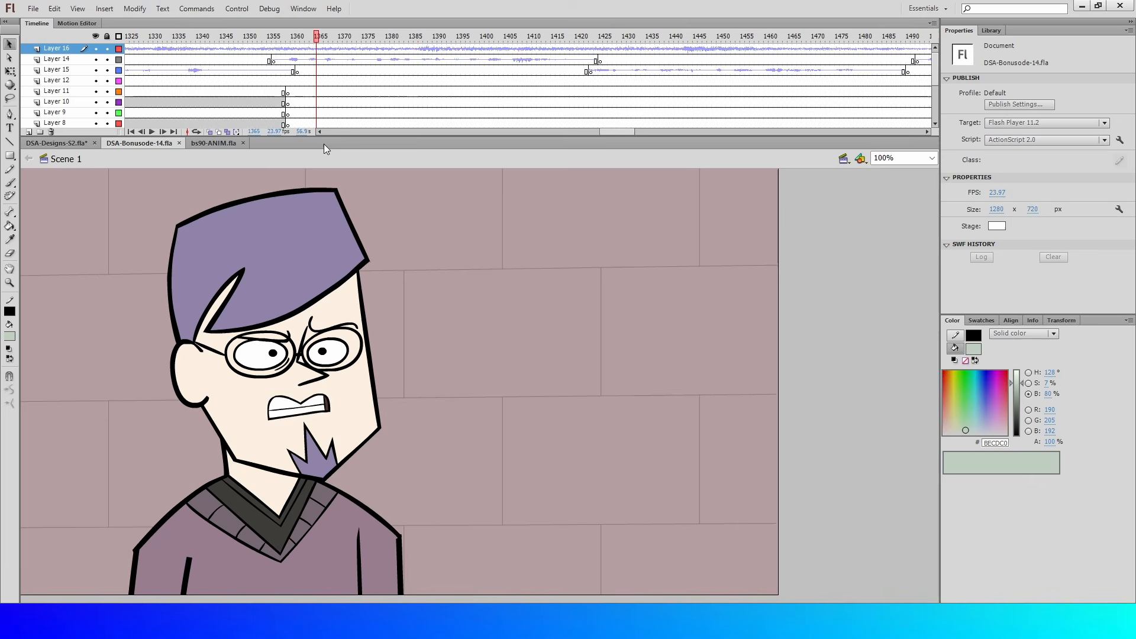
{"action": "double_click", "coordinate": [329, 328]}
{"action": "left_click", "coordinate": [325, 407]}
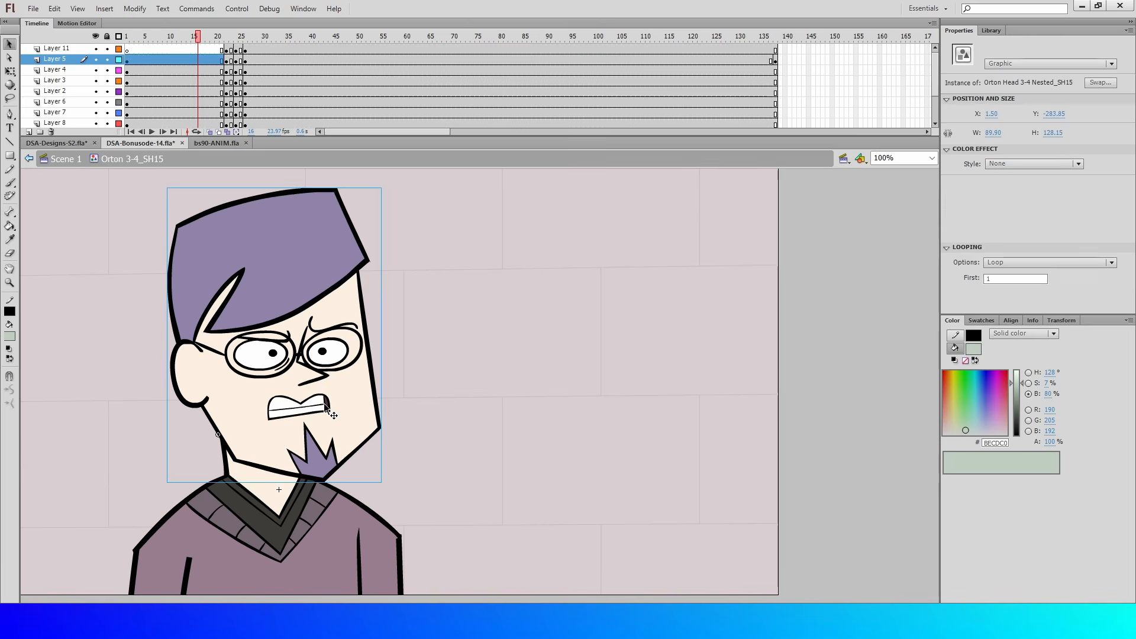
{"action": "double_click", "coordinate": [325, 408]}
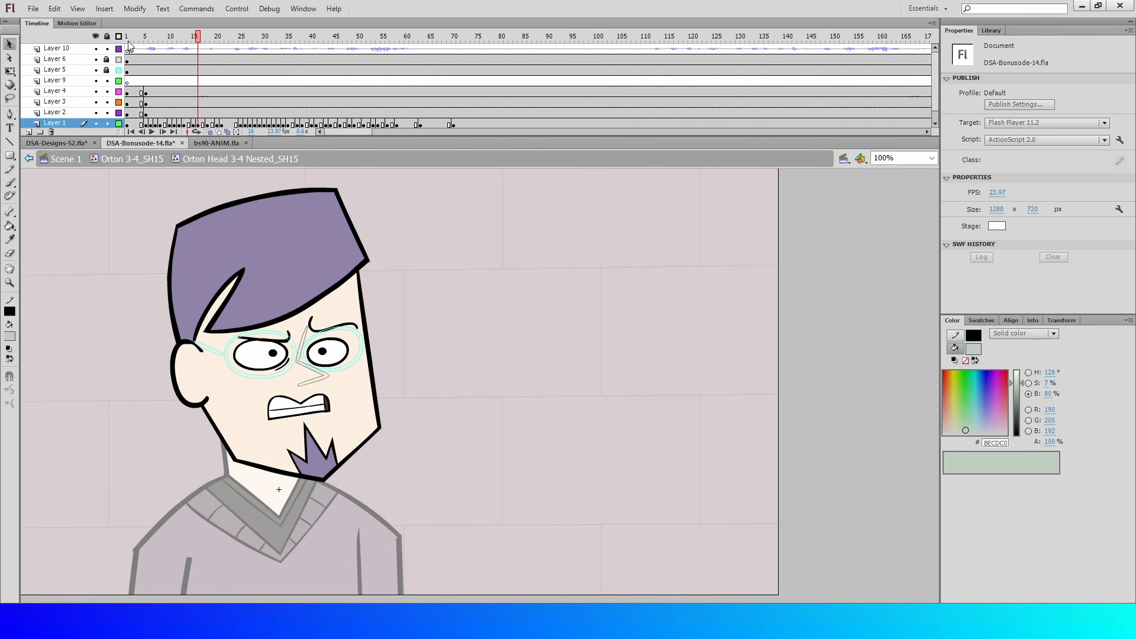
{"action": "left_click_drag", "start_coordinate": [130, 41], "coordinate": [227, 57]}
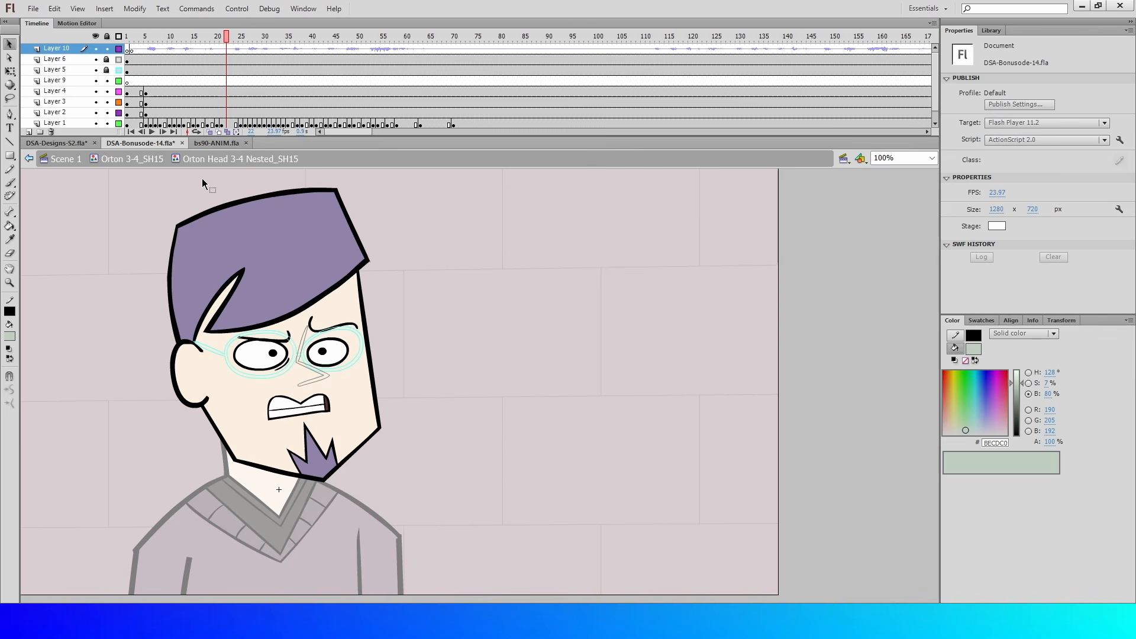
Step: Add a keyframe at frame 75 of Layer 1 and set the head instance's first frame to 11
{"action": "left_click", "coordinate": [477, 124]}
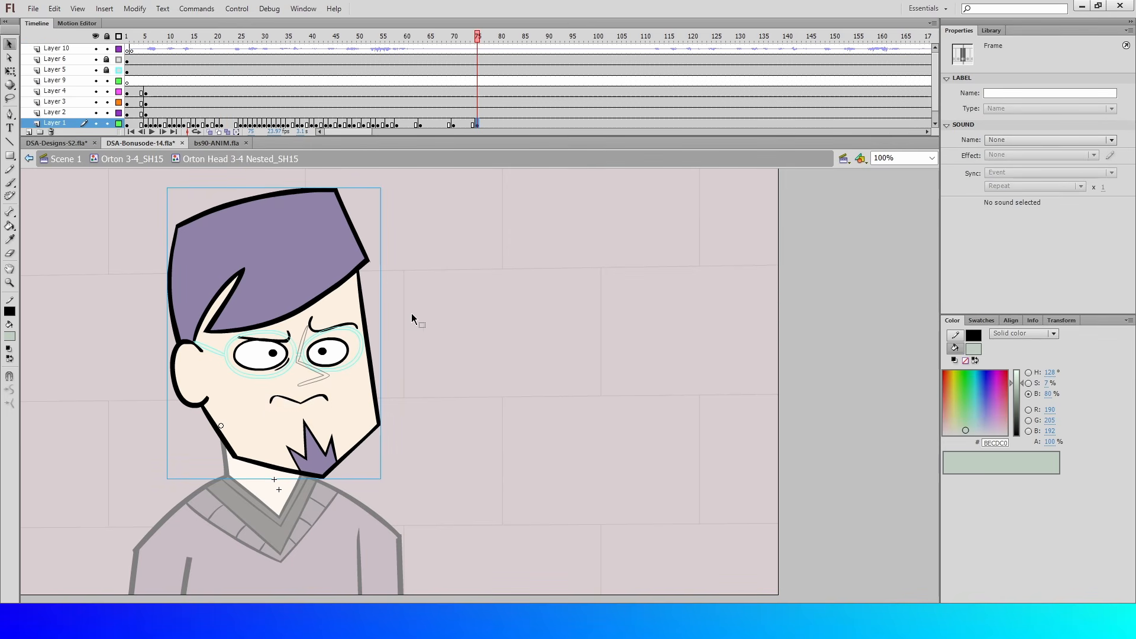
{"action": "left_click", "coordinate": [318, 406]}
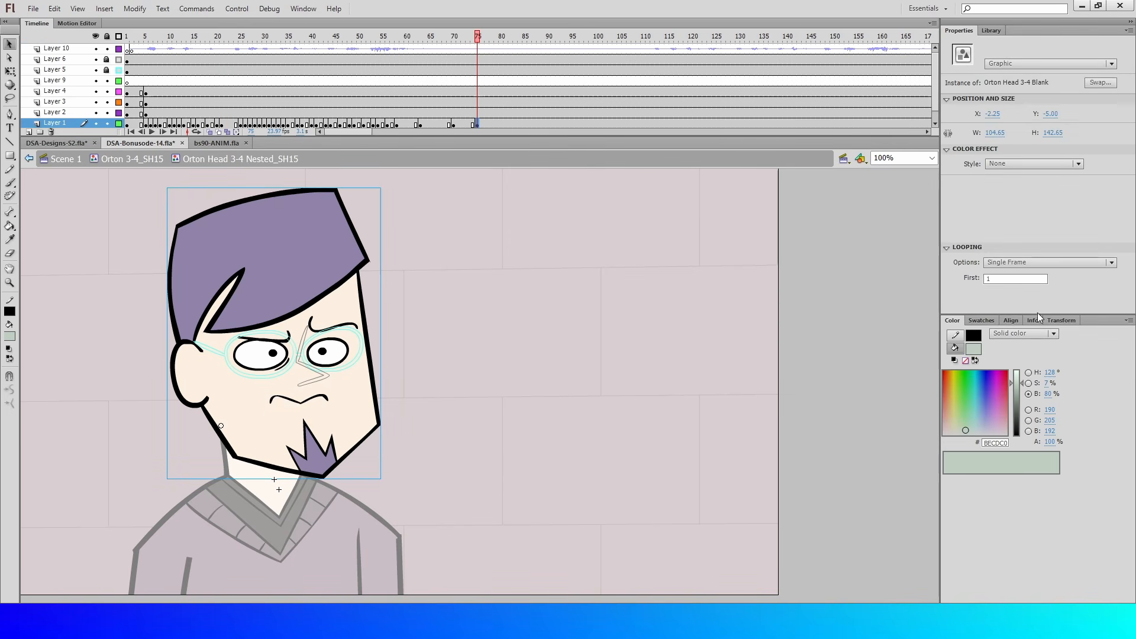
{"action": "left_click", "coordinate": [999, 283]}
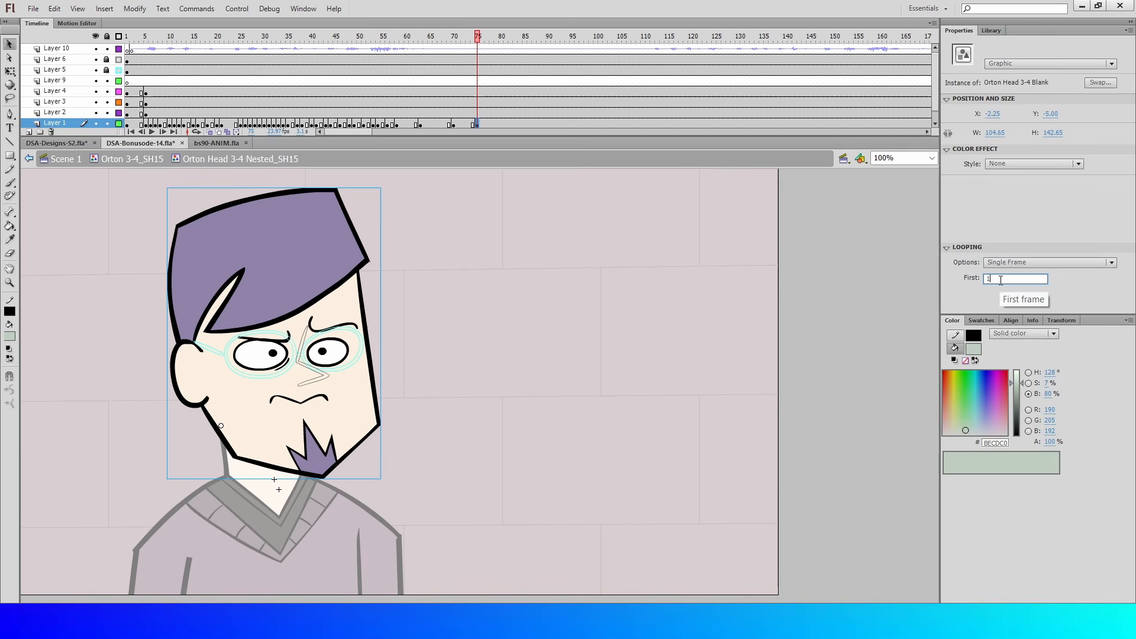
{"action": "key", "text": "Return"}
{"action": "left_click", "coordinate": [493, 234]}
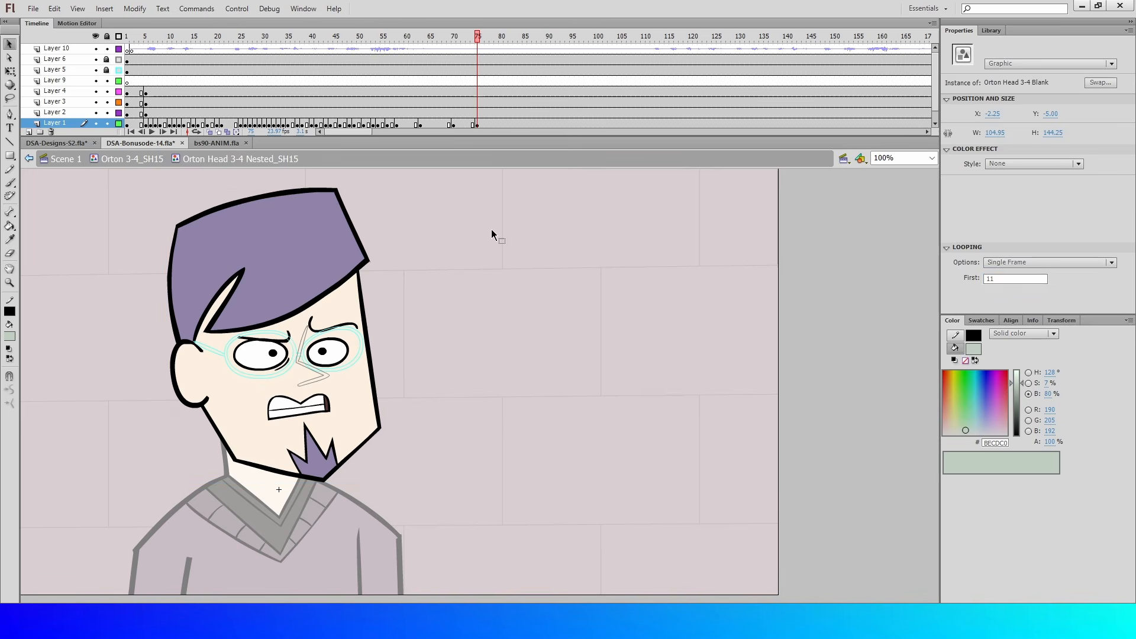
Step: Add keyframes at frames 77 and 78 of Layer 1 in the nested head symbol
{"action": "right_click", "coordinate": [485, 122]}
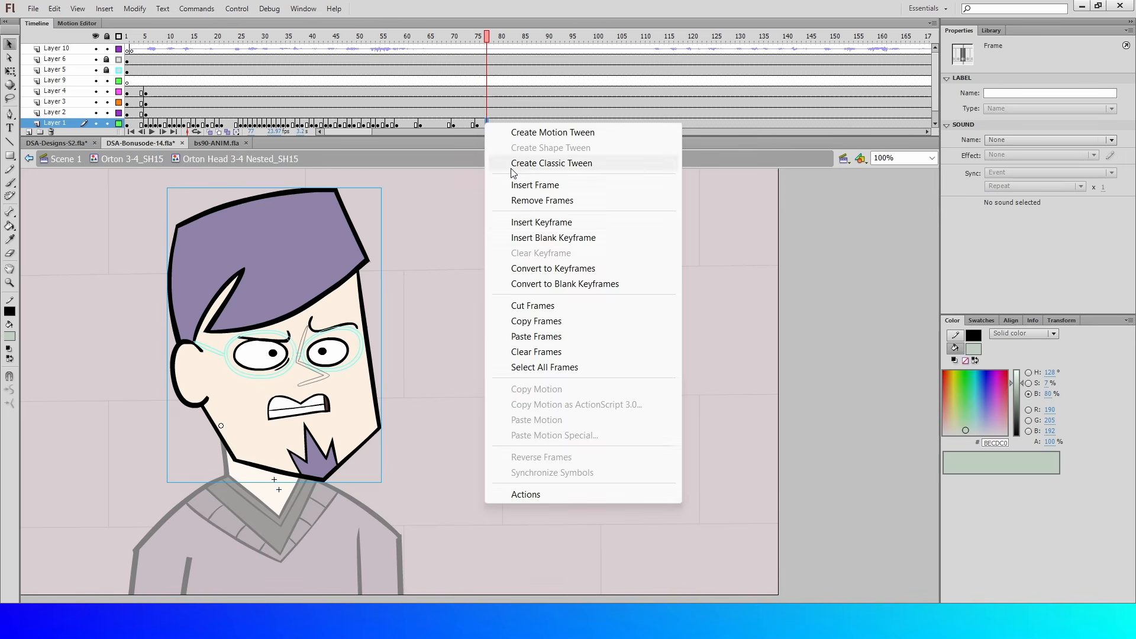
{"action": "left_click", "coordinate": [530, 221]}
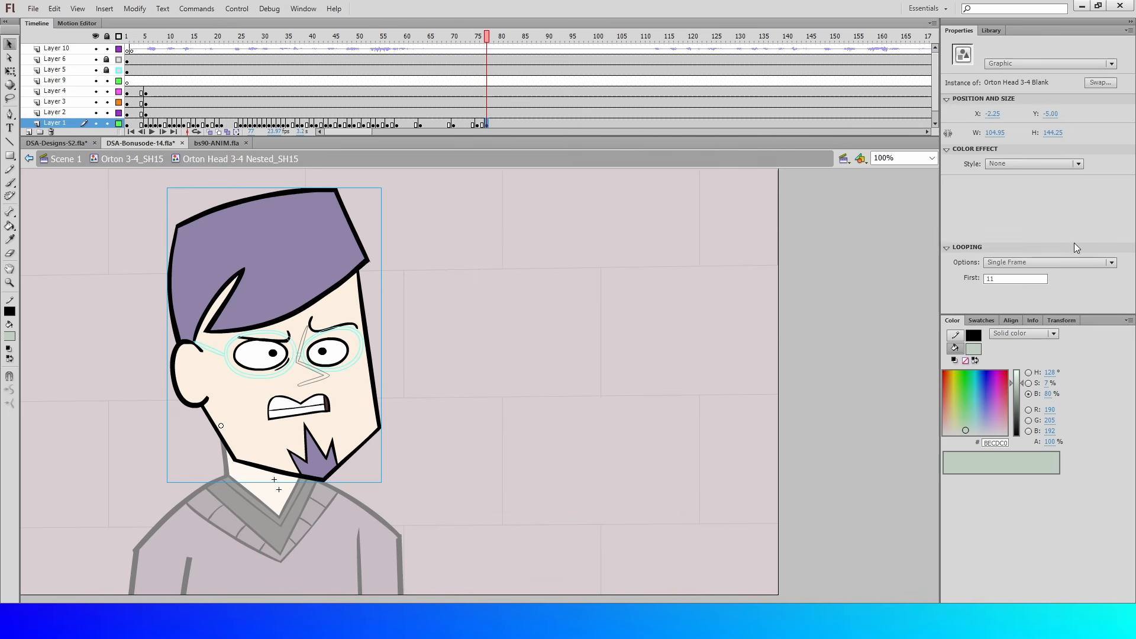
{"action": "right_click", "coordinate": [492, 125]}
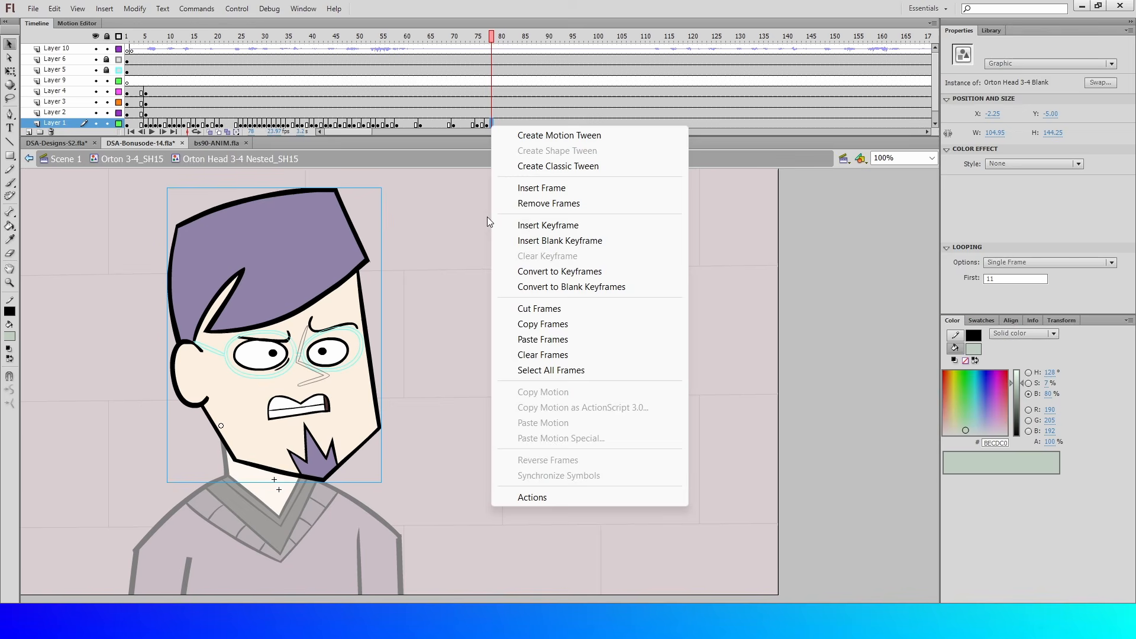
{"action": "left_click", "coordinate": [581, 223]}
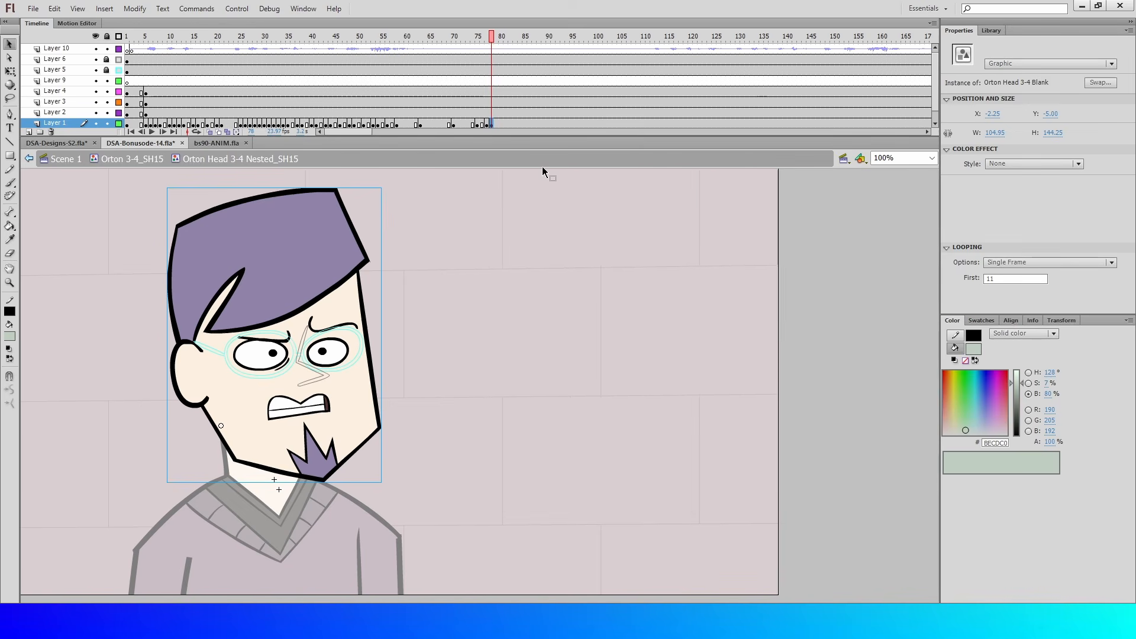
Step: Undo the added keyframes at frames 75, 77 and 78 and the head's first-frame change, and clear the selection
{"action": "key", "text": "ctrl+z"}
{"action": "key", "text": "ctrl+z"}
{"action": "key", "text": "ctrl+z"}
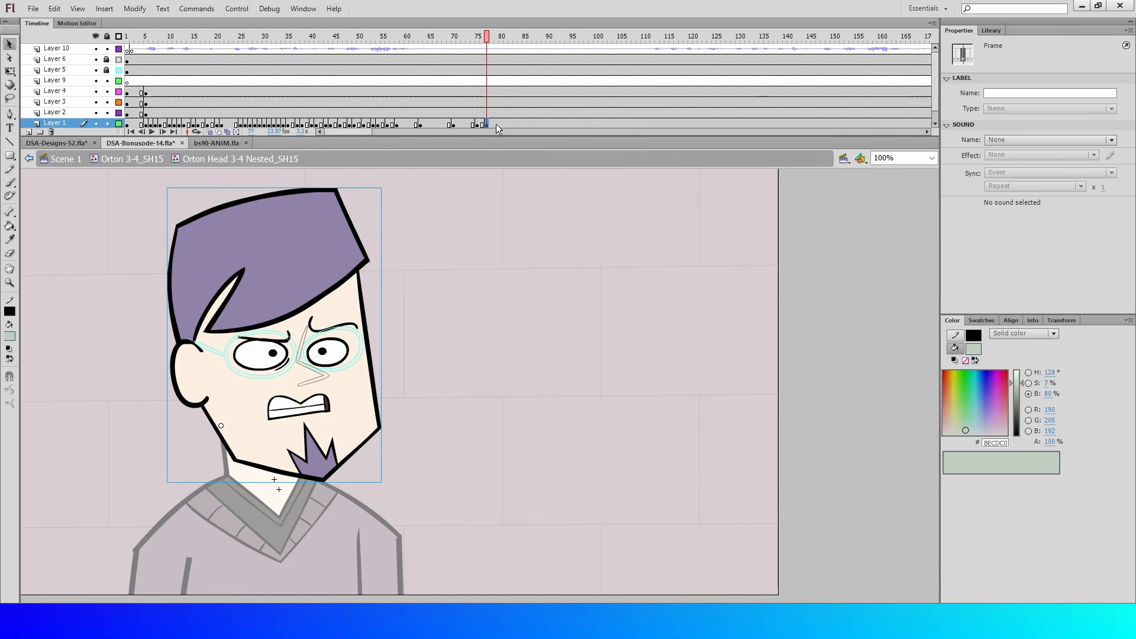
{"action": "key", "text": "ctrl+z"}
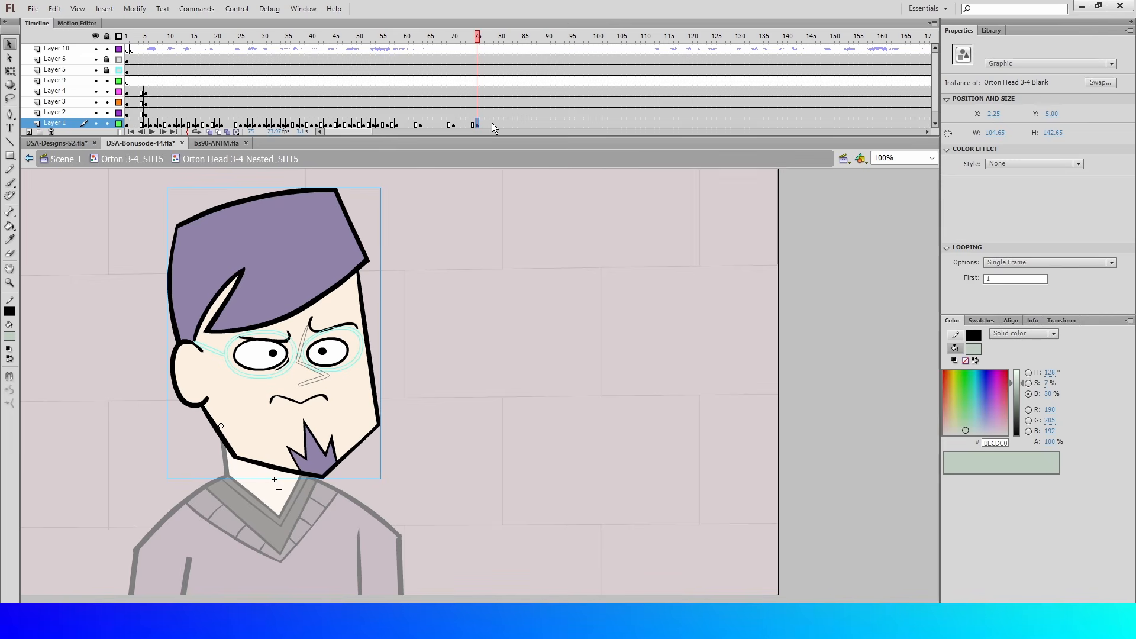
{"action": "key", "text": "ctrl+z"}
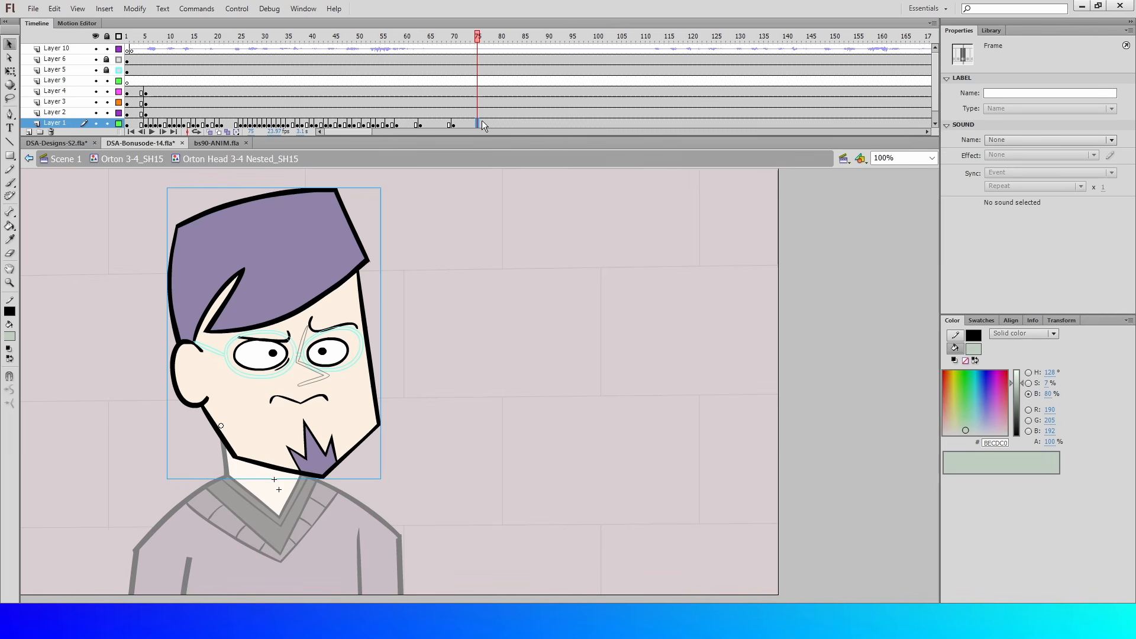
{"action": "key", "text": "ctrl+z"}
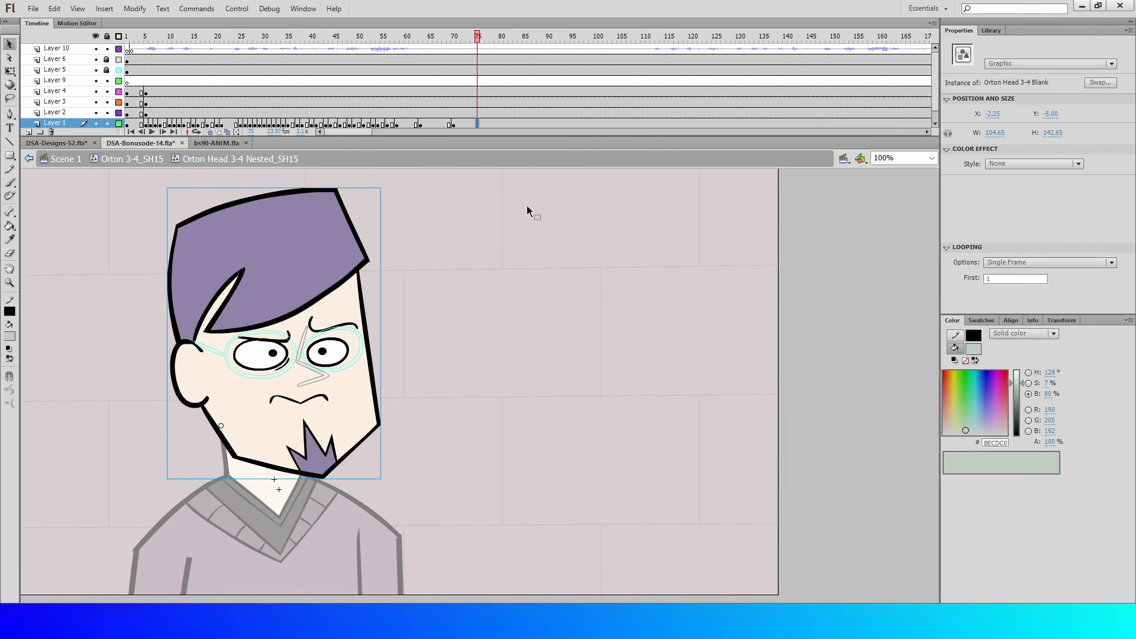
{"action": "left_click", "coordinate": [528, 211]}
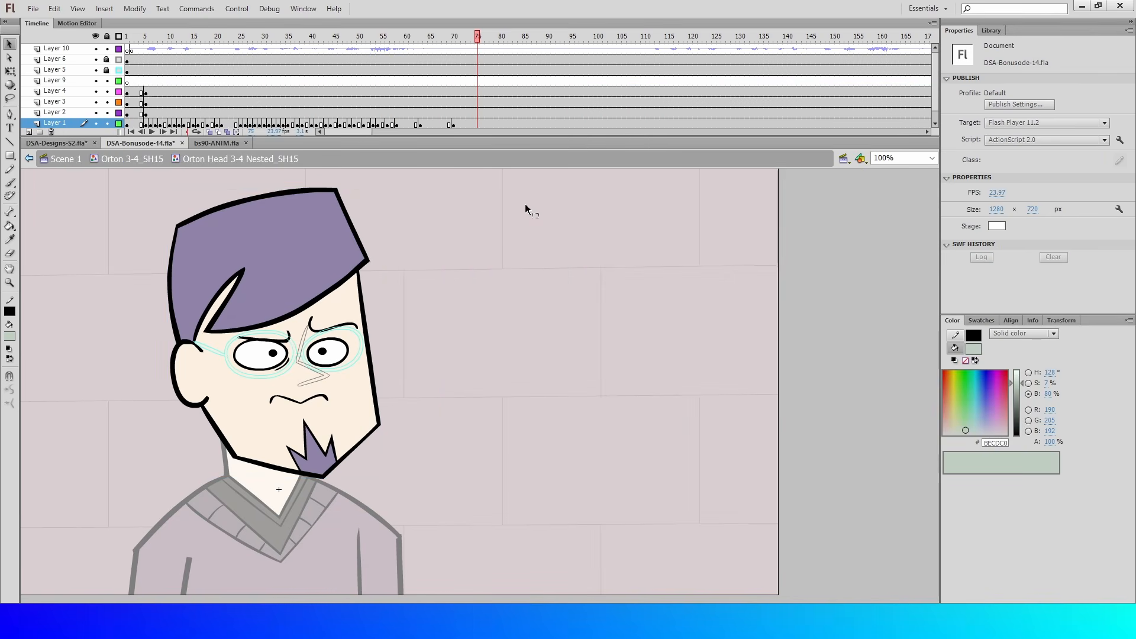
Step: Return to the Orton 3-4_SH15 symbol and go to the gesturing pose at frame 27
{"action": "left_click", "coordinate": [28, 158]}
{"action": "left_click_drag", "start_coordinate": [228, 40], "coordinate": [253, 70]}
{"action": "left_click", "coordinate": [620, 251]}
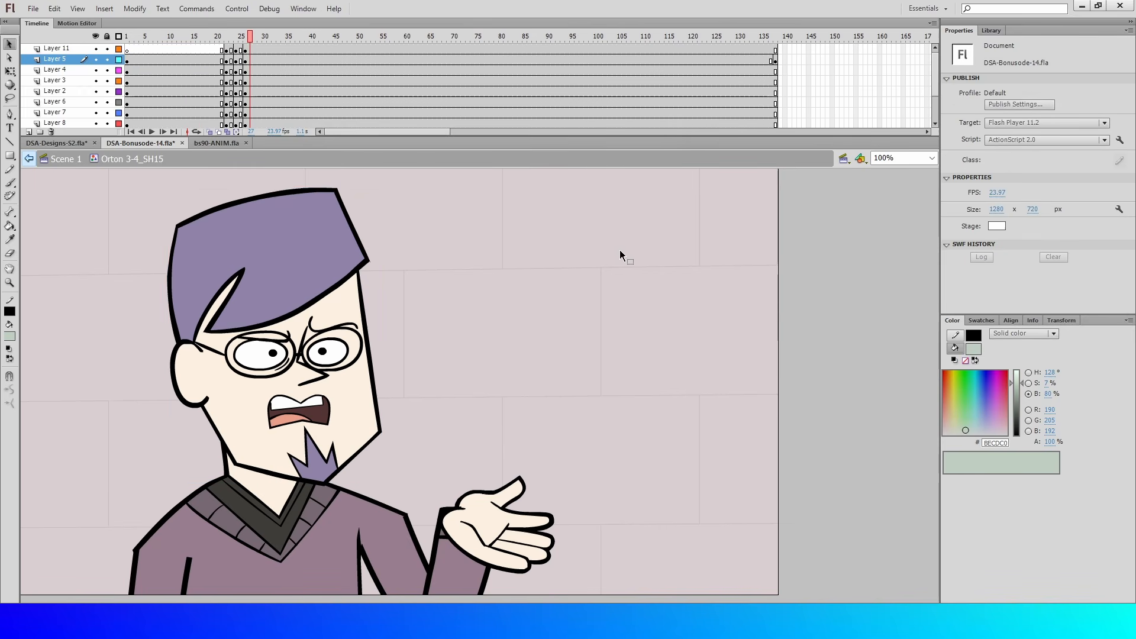
Step: Inspect frame 15 inside the Orton 3-4 Arm symbol of the gesturing arm and return to Orton 3-4_SH15
{"action": "left_click", "coordinate": [398, 546]}
{"action": "key", "text": "q"}
{"action": "double_click", "coordinate": [379, 551]}
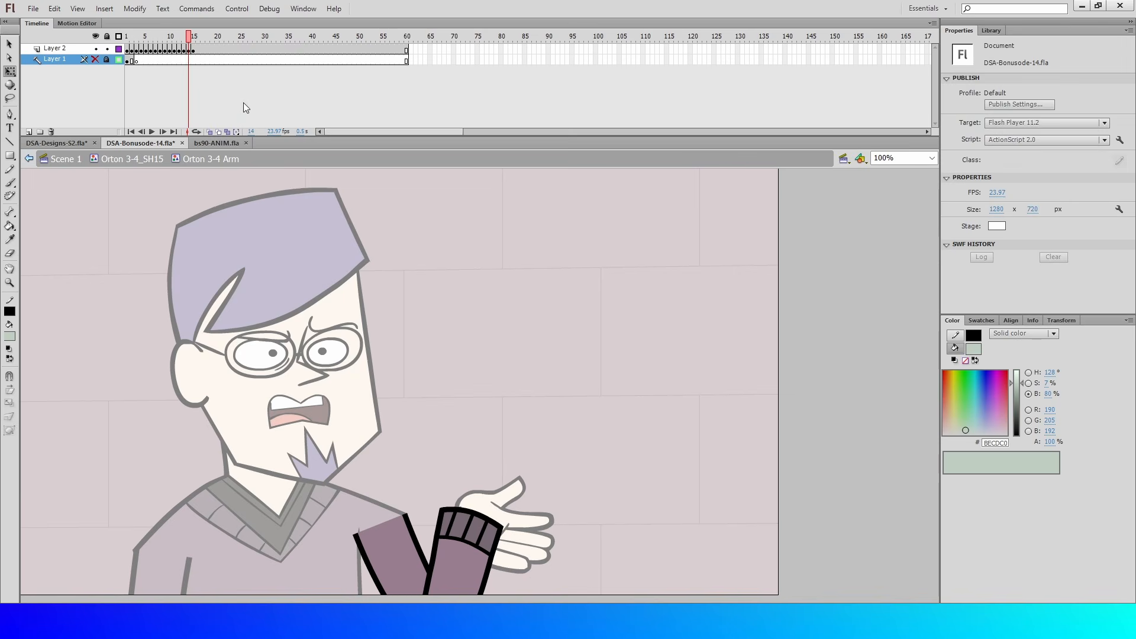
{"action": "left_click", "coordinate": [195, 38]}
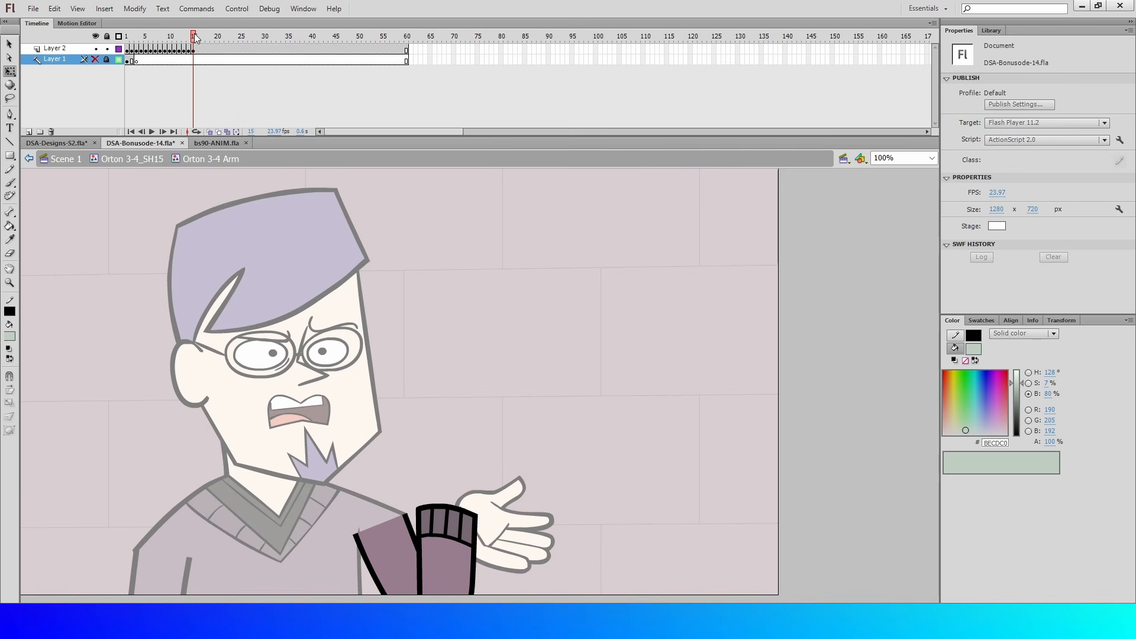
{"action": "left_click", "coordinate": [34, 155]}
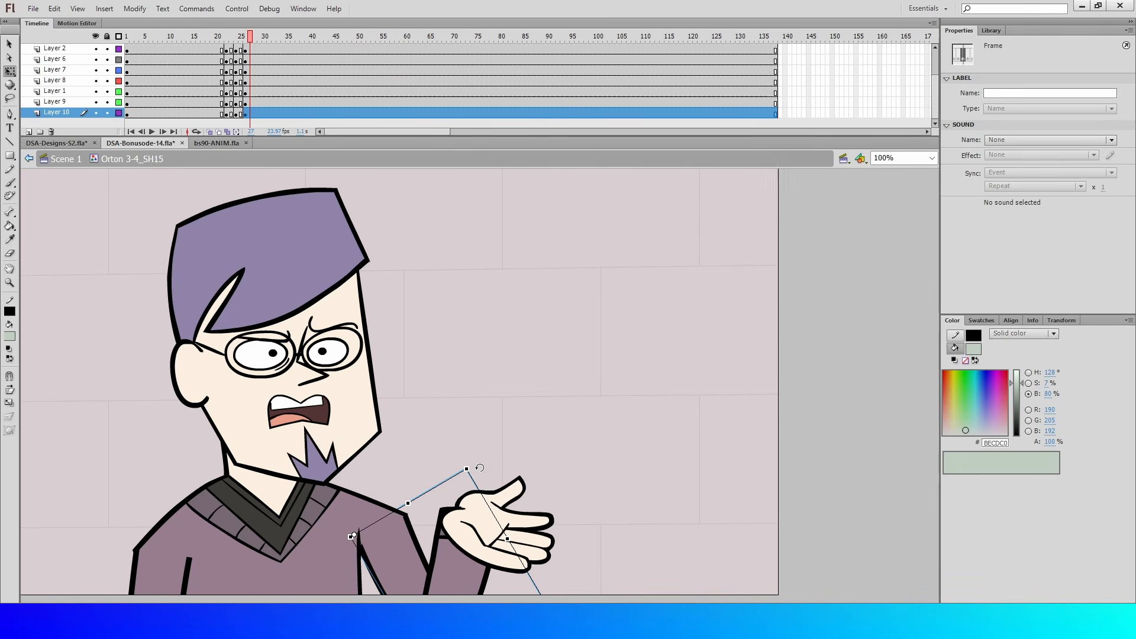
Step: Set the gesturing Orton 3-4 Arm instance's first frame to 8
{"action": "left_click", "coordinate": [453, 565]}
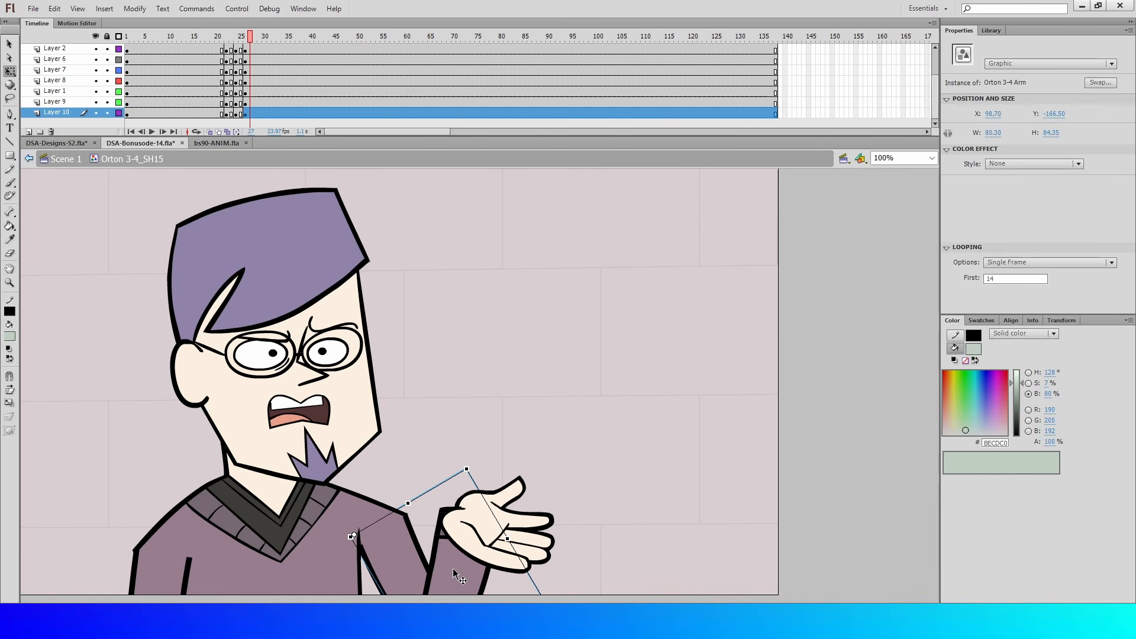
{"action": "double_click", "coordinate": [992, 276]}
{"action": "type", "text": "8"}
{"action": "key", "text": "Return"}
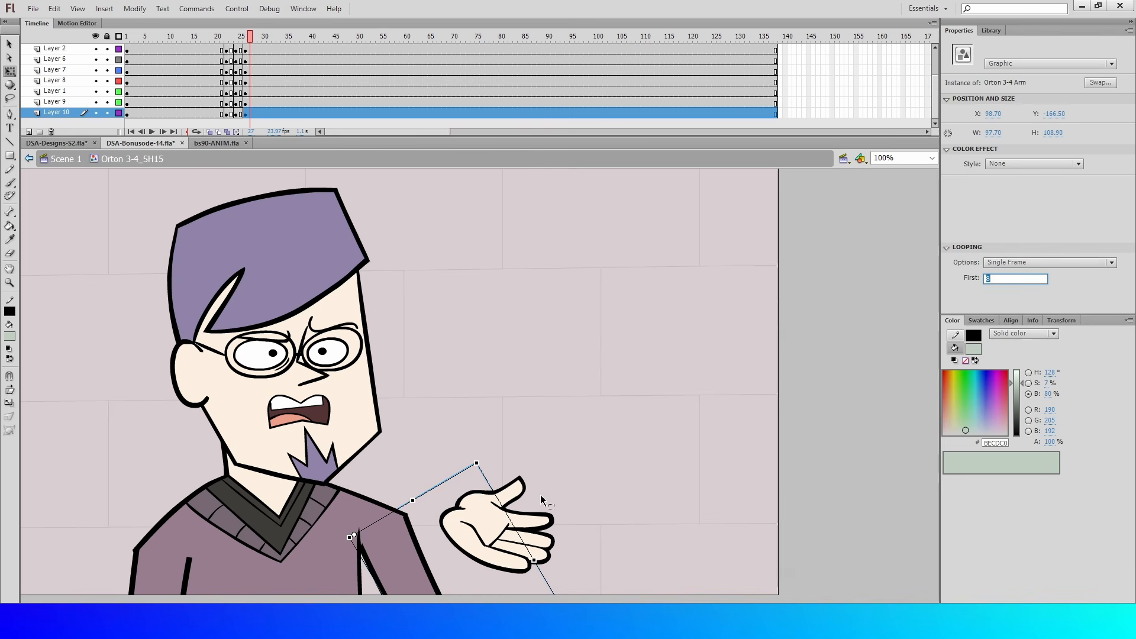
Step: Try to rotate the bent arm outward from the shoulder, and undo the small shift that follows
{"action": "left_click_drag", "start_coordinate": [486, 463], "coordinate": [413, 396]}
{"action": "left_click_drag", "start_coordinate": [561, 517], "coordinate": [539, 592]}
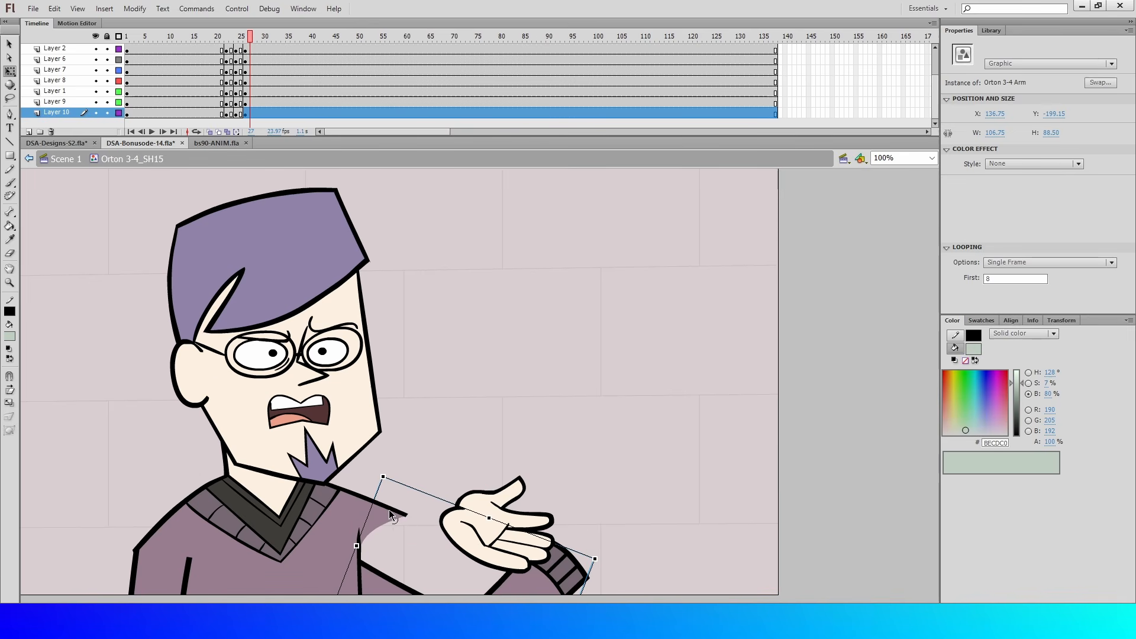
{"action": "left_click_drag", "start_coordinate": [402, 517], "coordinate": [414, 492]}
{"action": "key", "text": "ctrl+z"}
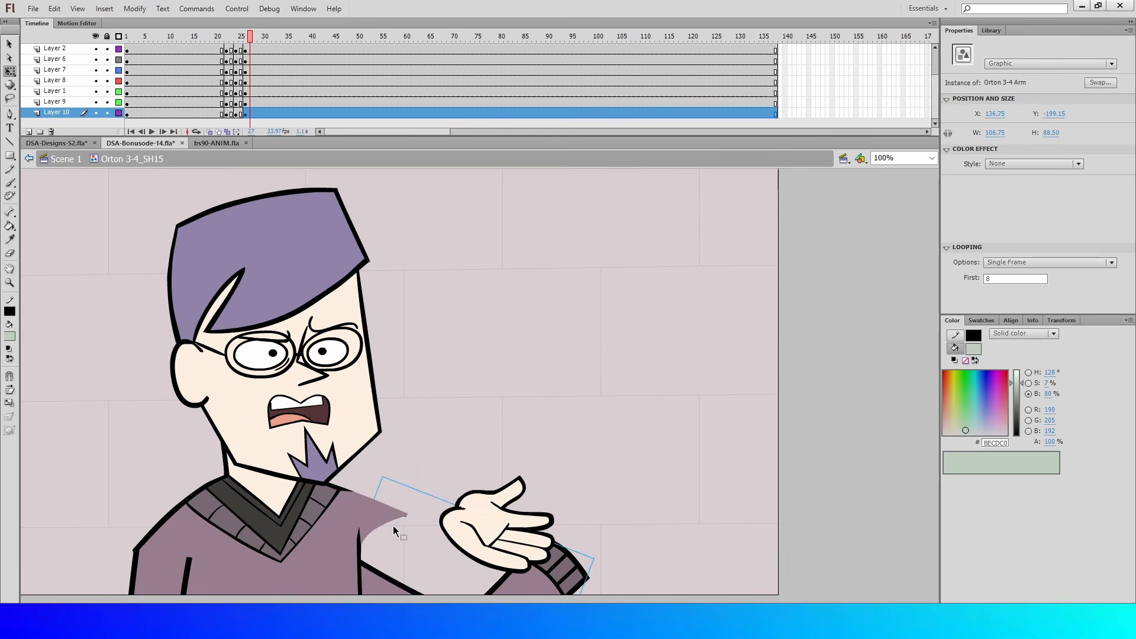
Step: Try to shift the bent arm up at the shoulder, and undo back to its unrotated placement
{"action": "left_click", "coordinate": [389, 519]}
{"action": "left_click", "coordinate": [424, 427]}
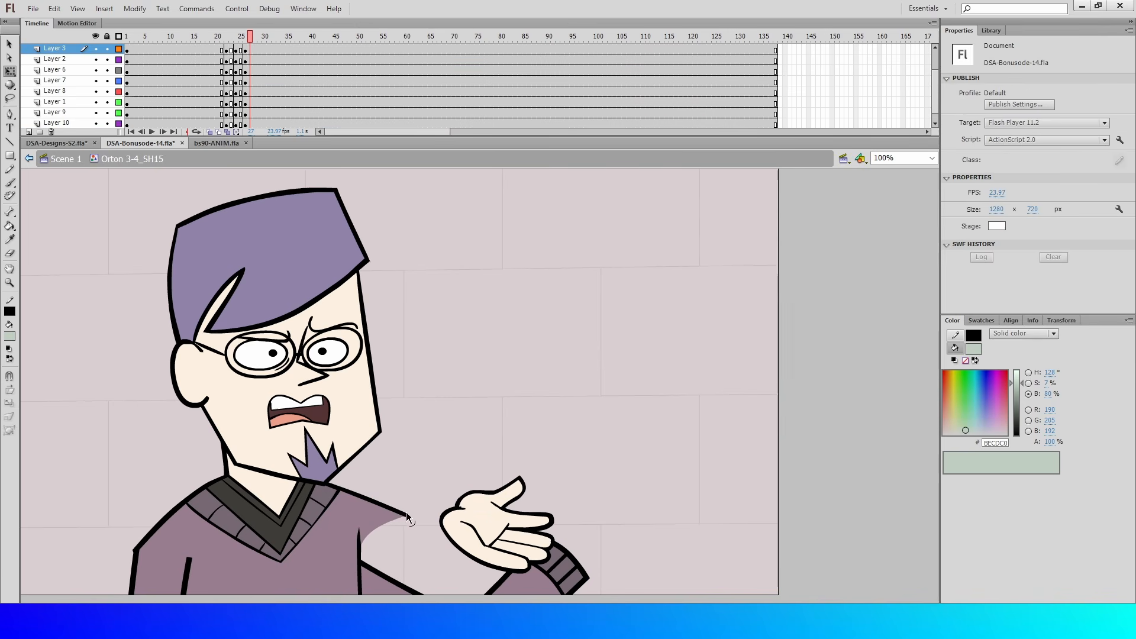
{"action": "left_click_drag", "start_coordinate": [407, 514], "coordinate": [420, 478]}
{"action": "key", "text": "ctrl+z"}
{"action": "left_click_drag", "start_coordinate": [390, 522], "coordinate": [409, 479]}
{"action": "key", "text": "ctrl+z"}
{"action": "key", "text": "ctrl+z"}
{"action": "left_click", "coordinate": [387, 562]}
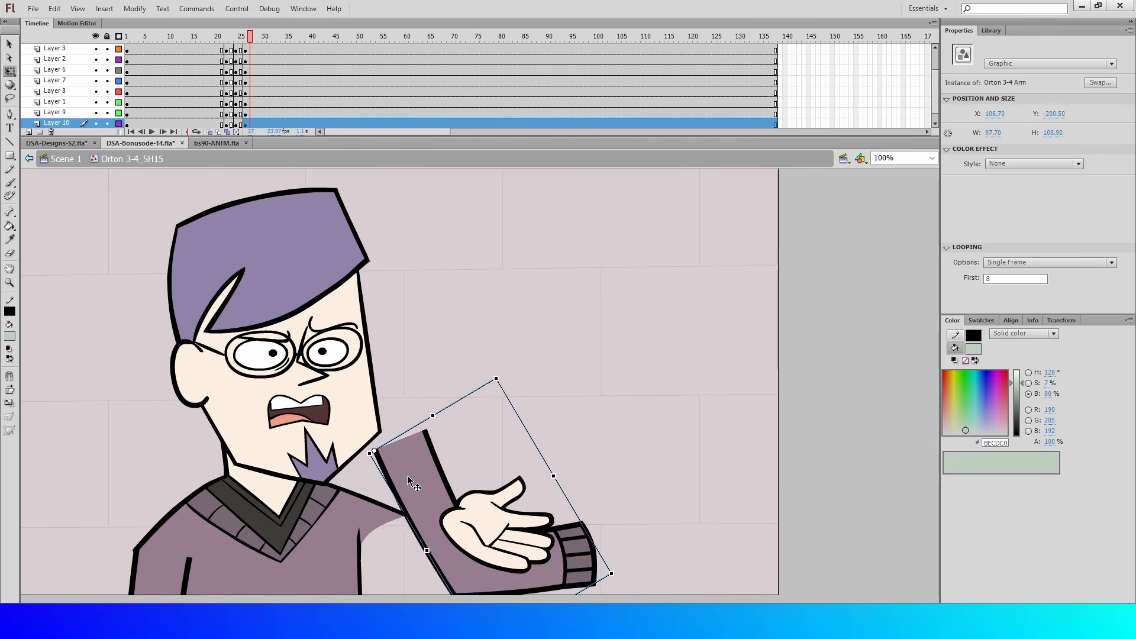
{"action": "key", "text": "ctrl+z"}
Step: Pull both arm instances away from the torso as separate pieces, and undo these moves
{"action": "left_click_drag", "start_coordinate": [184, 554], "coordinate": [164, 399]}
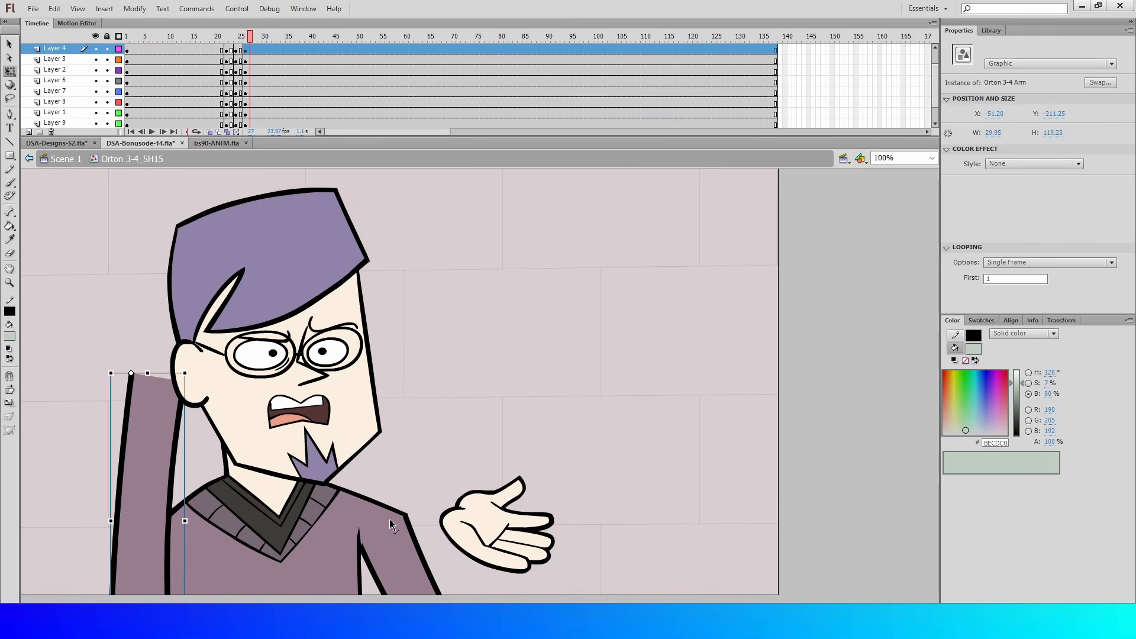
{"action": "left_click_drag", "start_coordinate": [407, 555], "coordinate": [490, 398]}
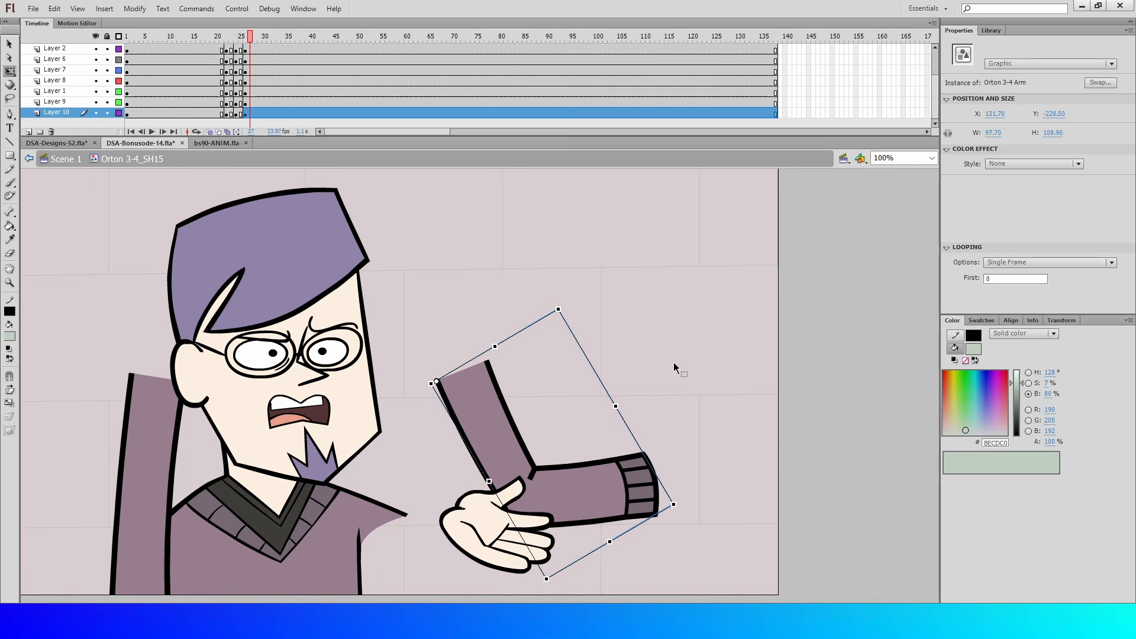
{"action": "left_click_drag", "start_coordinate": [174, 472], "coordinate": [110, 387]}
{"action": "key", "text": "ctrl+z"}
{"action": "key", "text": "ctrl+z"}
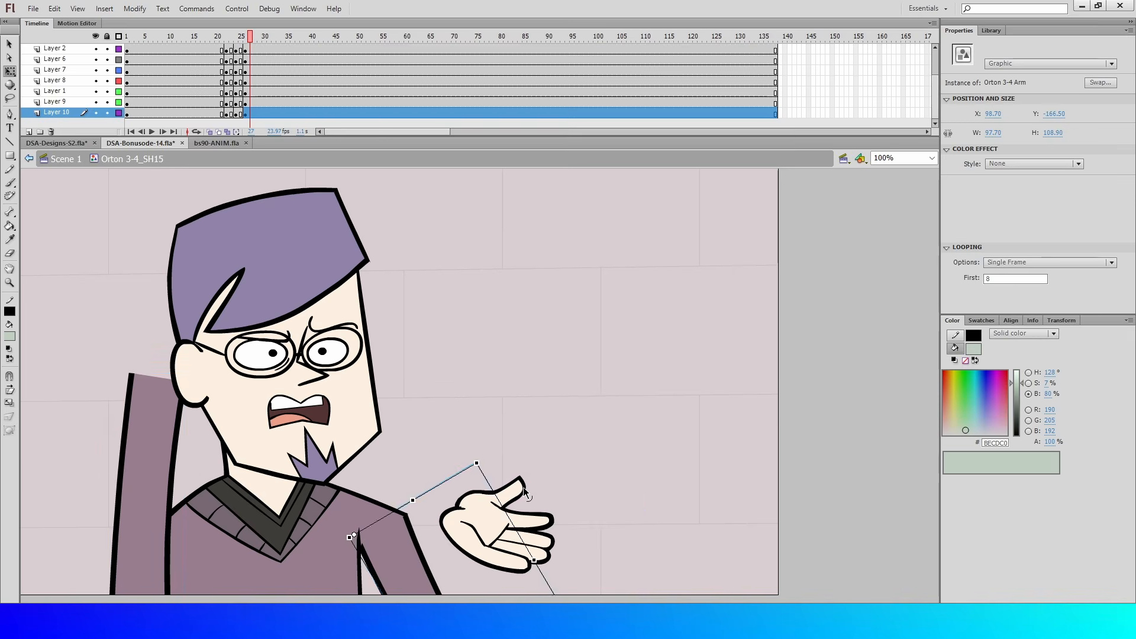
{"action": "key", "text": "ctrl+z"}
{"action": "key", "text": "ctrl+z"}
{"action": "key", "text": "ctrl+z"}
Step: Rotate the bent arm outward around its shoulder joint so the cuff extends past the hand
{"action": "left_click_drag", "start_coordinate": [496, 458], "coordinate": [521, 207]}
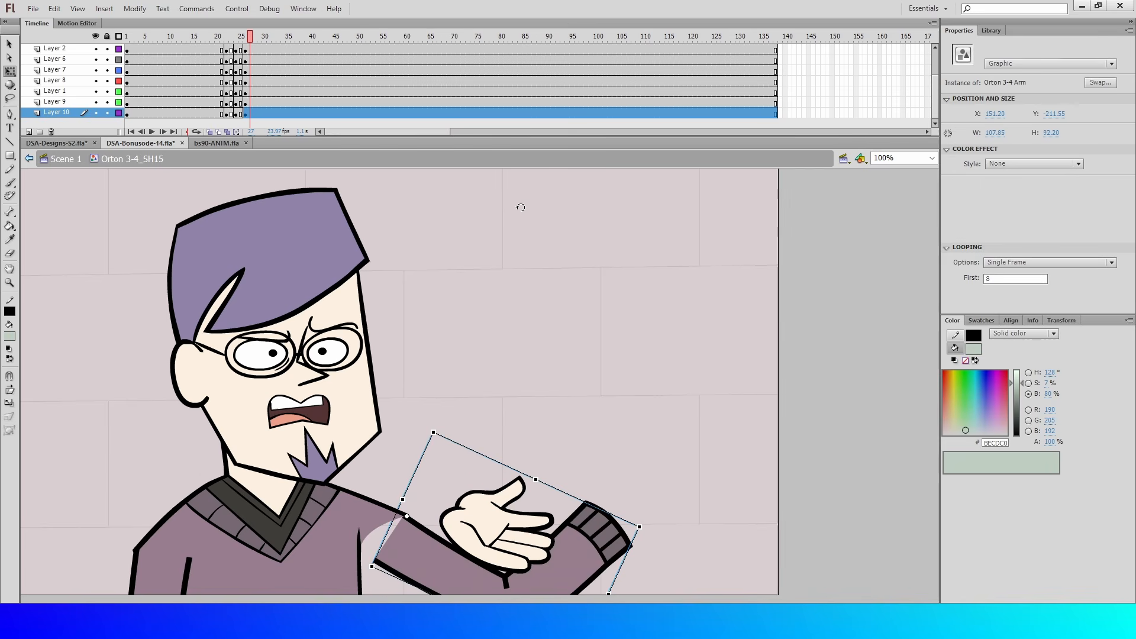
{"action": "left_click", "coordinate": [654, 518]}
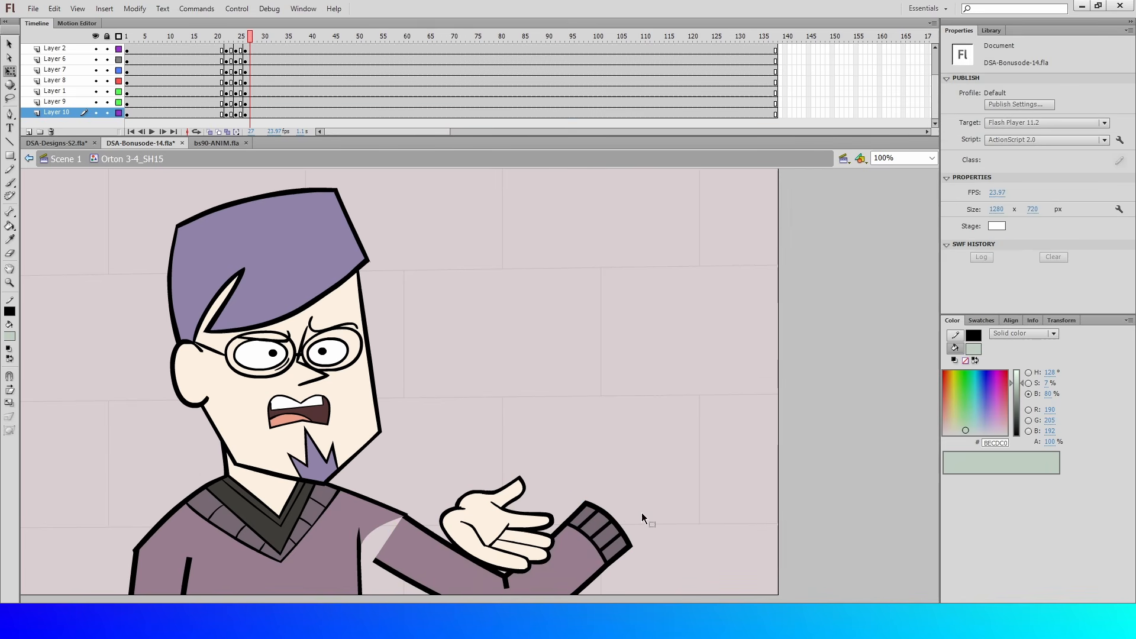
{"action": "left_click", "coordinate": [618, 553]}
{"action": "left_click", "coordinate": [698, 490]}
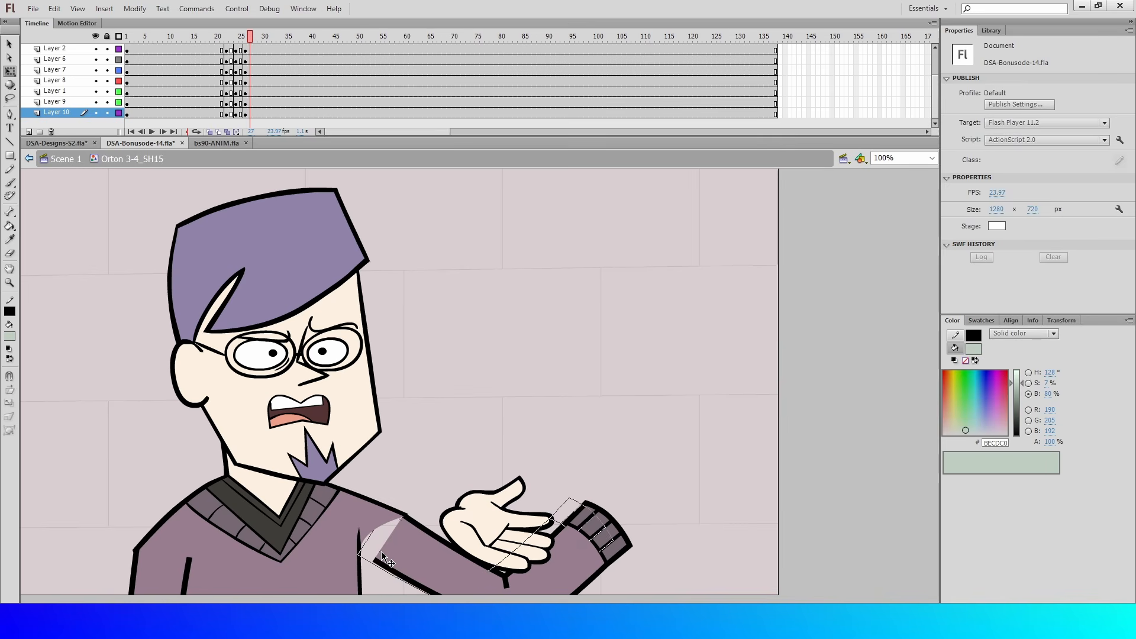
Step: Reshape the torso's underarm outline so it meets the lower edge of the rotated arm
{"action": "left_click", "coordinate": [387, 561]}
{"action": "left_click", "coordinate": [373, 552]}
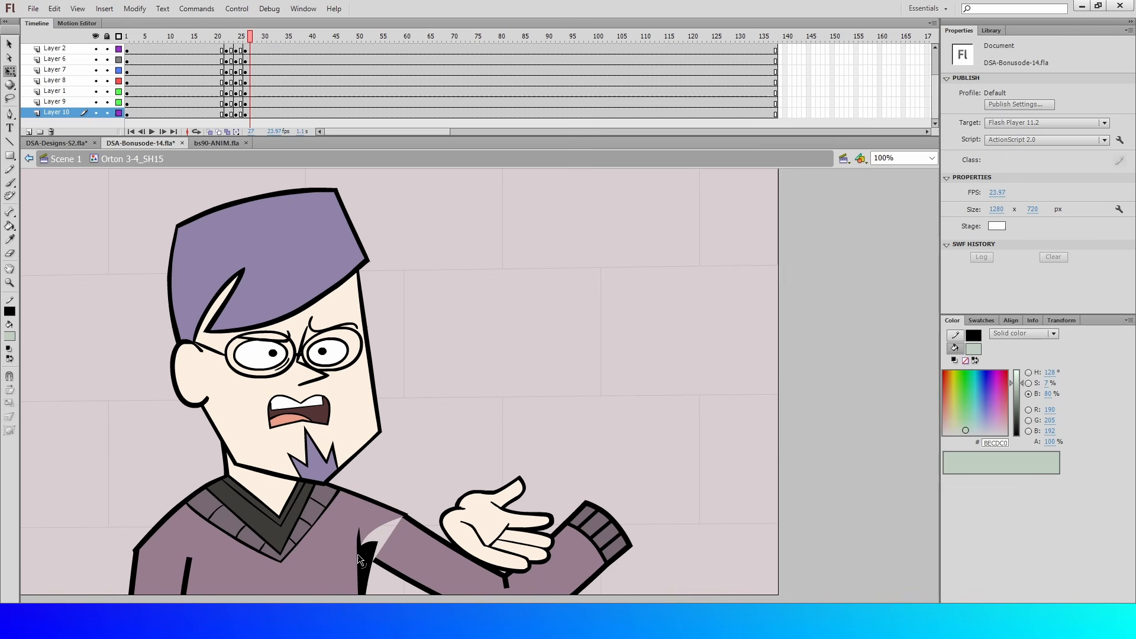
{"action": "left_click_drag", "start_coordinate": [359, 560], "coordinate": [370, 528]}
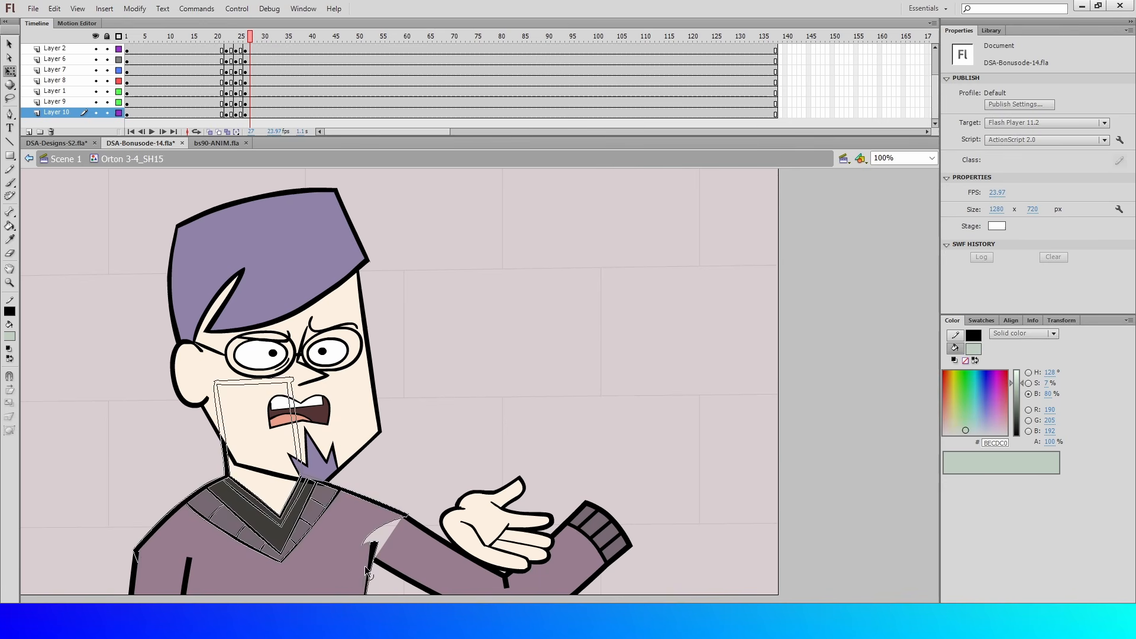
Step: Break apart the rotated arm instance and stretch its sleeve fill over the gap at the shoulder
{"action": "left_click", "coordinate": [386, 569]}
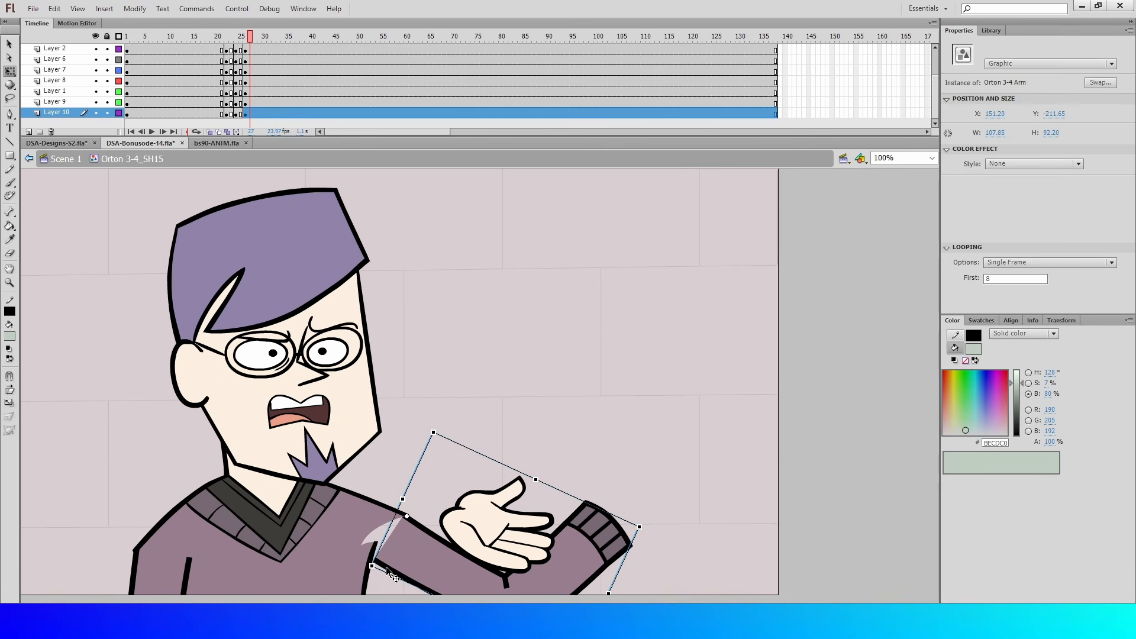
{"action": "key", "text": "ctrl+b"}
{"action": "left_click", "coordinate": [514, 415]}
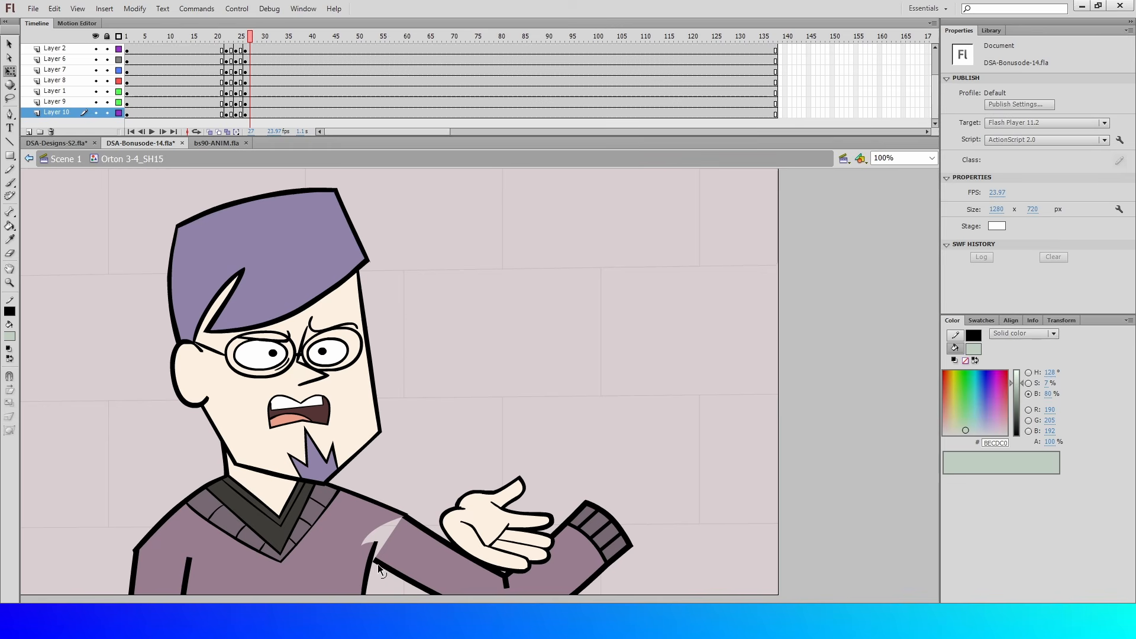
{"action": "left_click", "coordinate": [384, 540]}
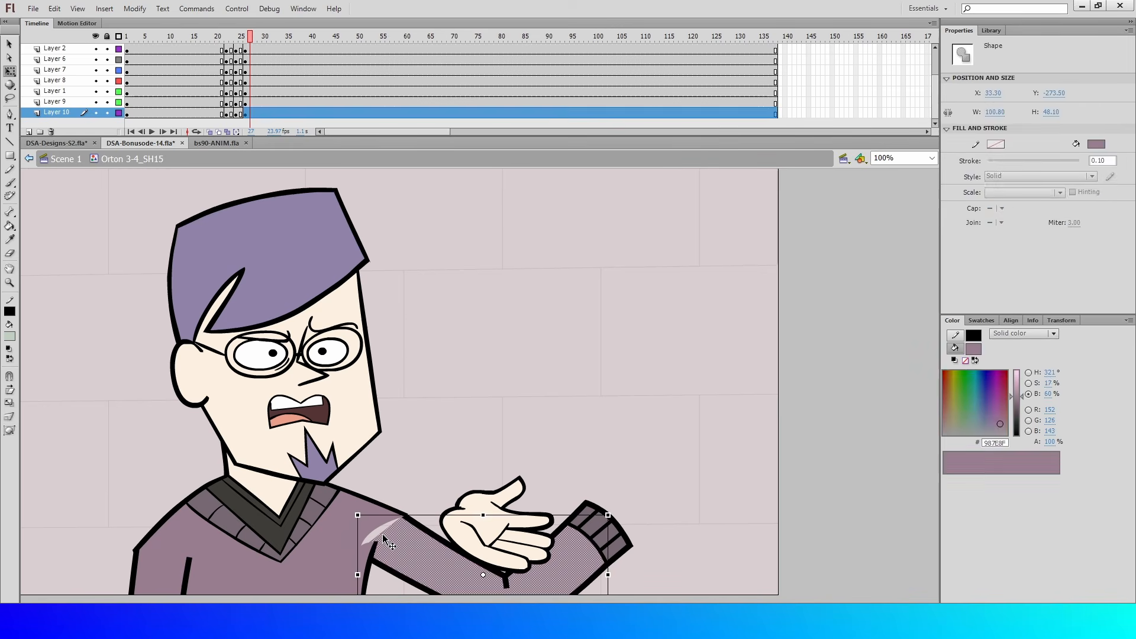
{"action": "key", "text": "ctrl+shift+a"}
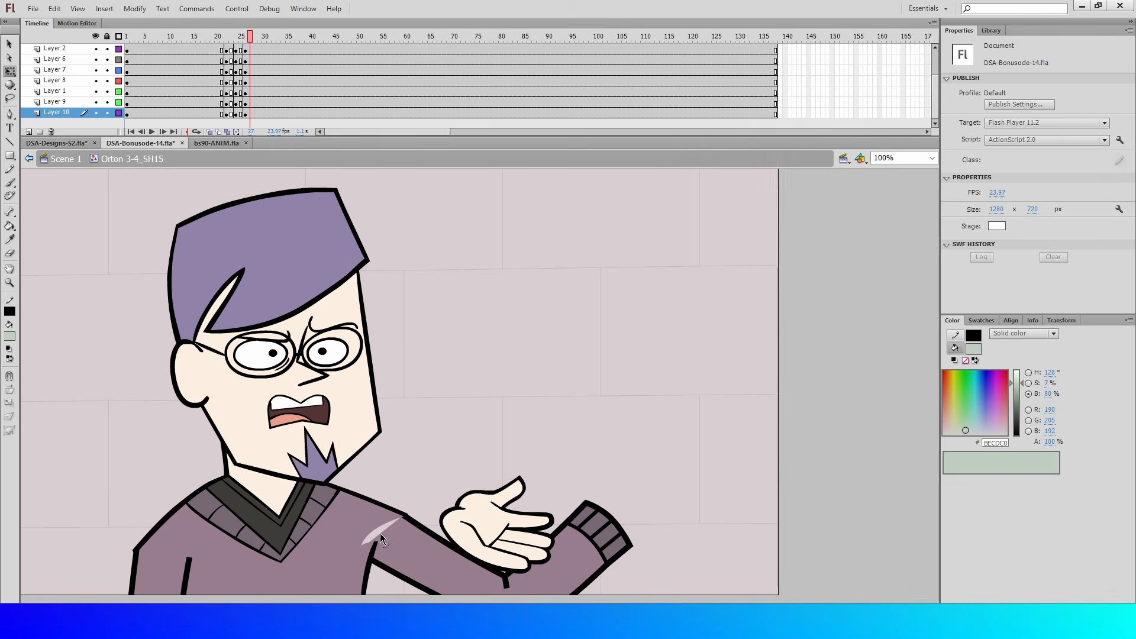
{"action": "left_click_drag", "start_coordinate": [380, 532], "coordinate": [371, 524]}
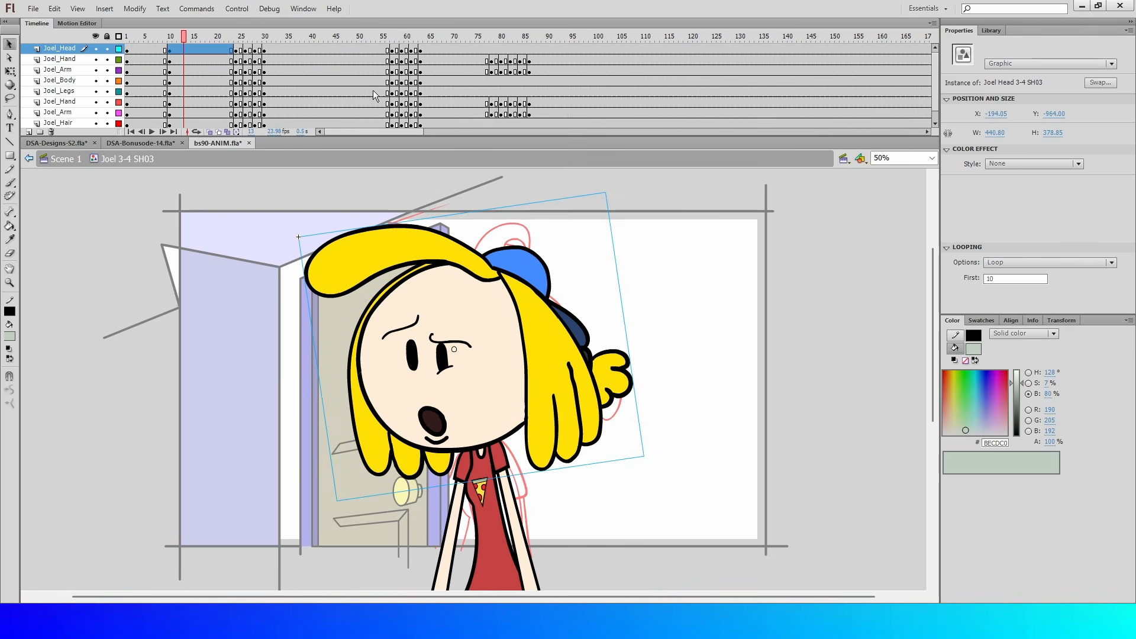
Step: At frame 59 of Joel 3-4 SH03, draw a horizontal timing-chart line beside the head with a vertical tick at each end
{"action": "left_click_drag", "start_coordinate": [220, 36], "coordinate": [396, 106]}
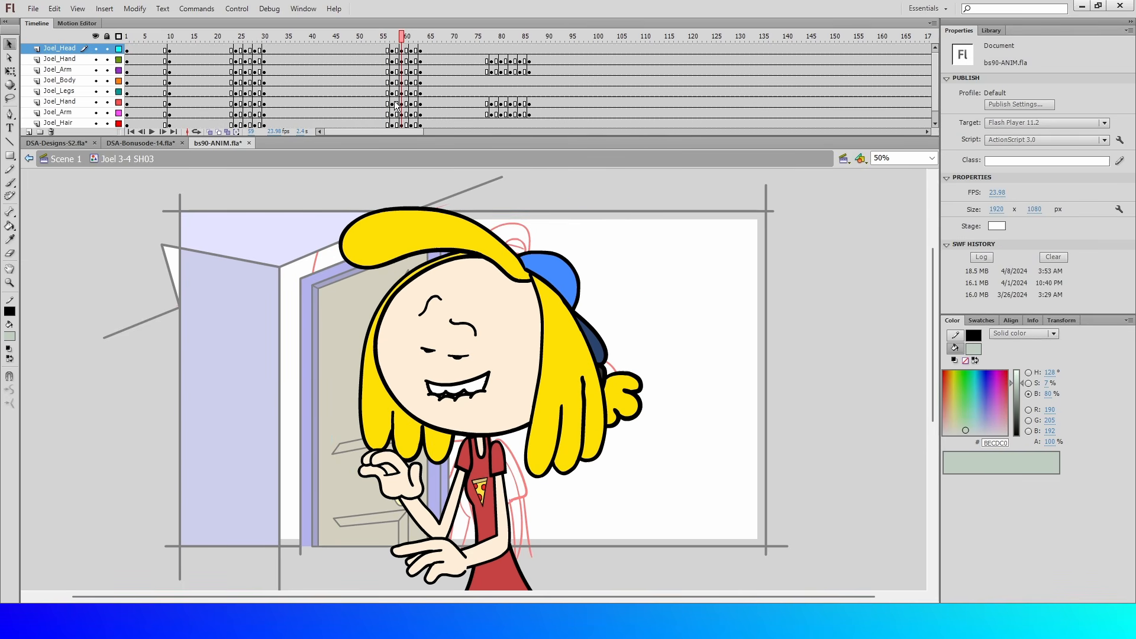
{"action": "left_click", "coordinate": [9, 141]}
{"action": "left_click_drag", "start_coordinate": [726, 293], "coordinate": [749, 296]}
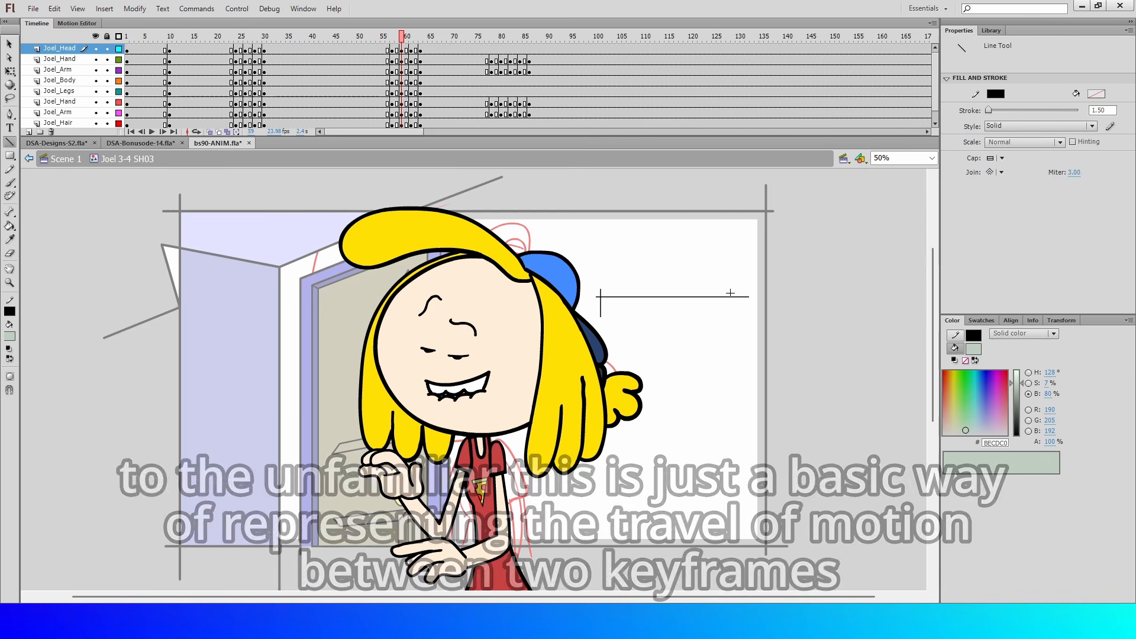
{"action": "left_click_drag", "start_coordinate": [742, 289], "coordinate": [744, 312]}
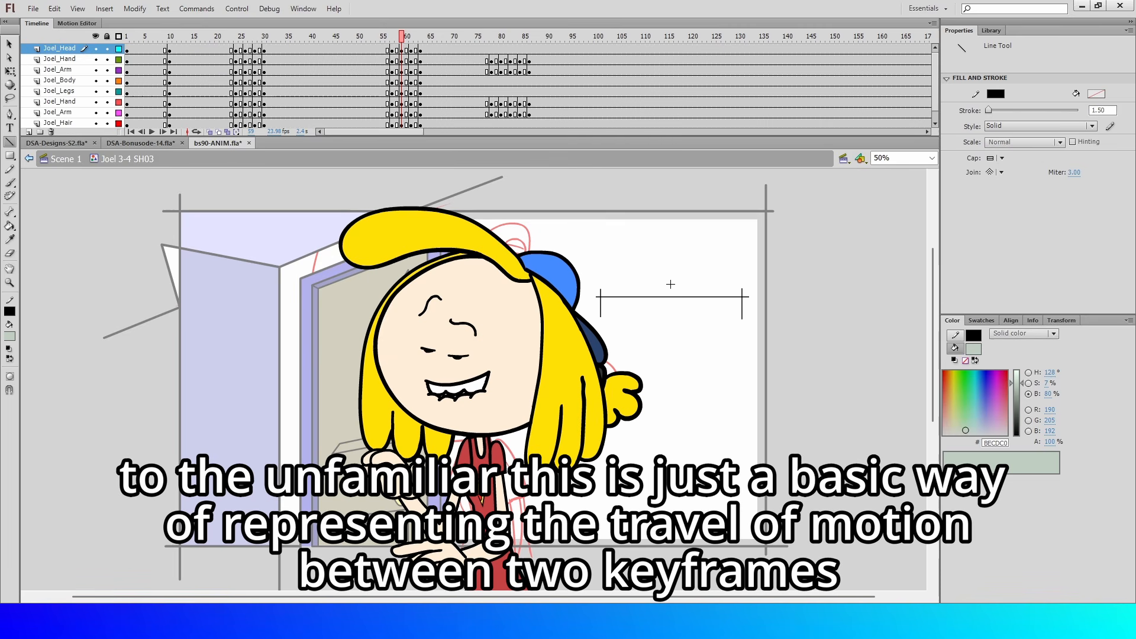
Step: Try out inbetween ticks along the timing chart and keep one about a third of the way from its first end
{"action": "left_click_drag", "start_coordinate": [671, 285], "coordinate": [675, 313]}
{"action": "key", "text": "ctrl+z"}
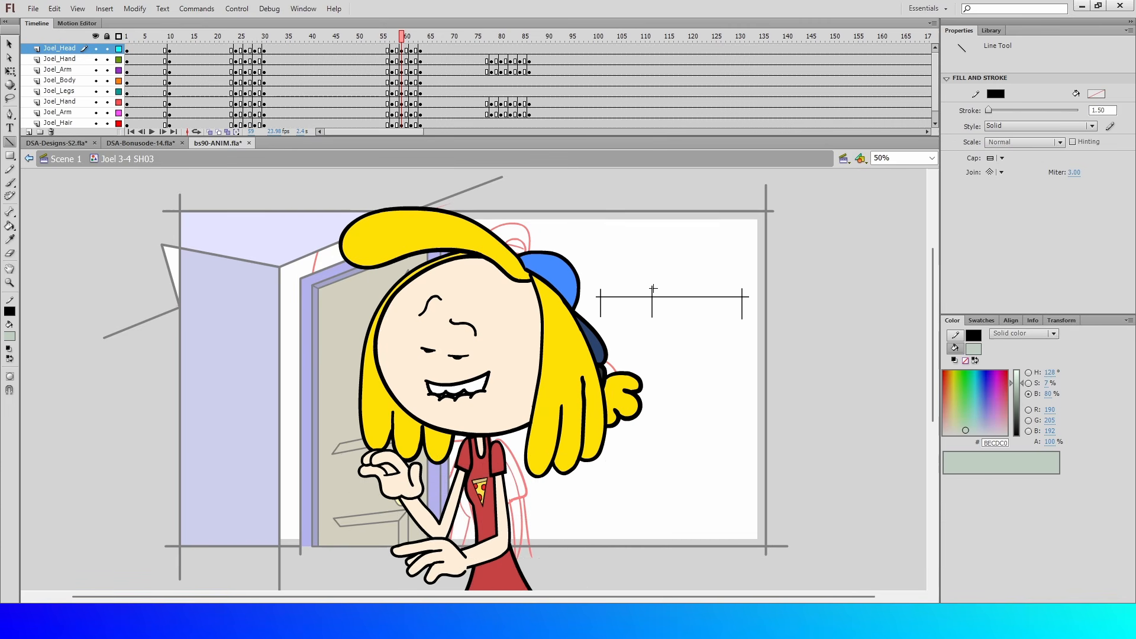
{"action": "key", "text": "ctrl+z"}
{"action": "left_click_drag", "start_coordinate": [649, 290], "coordinate": [649, 319]}
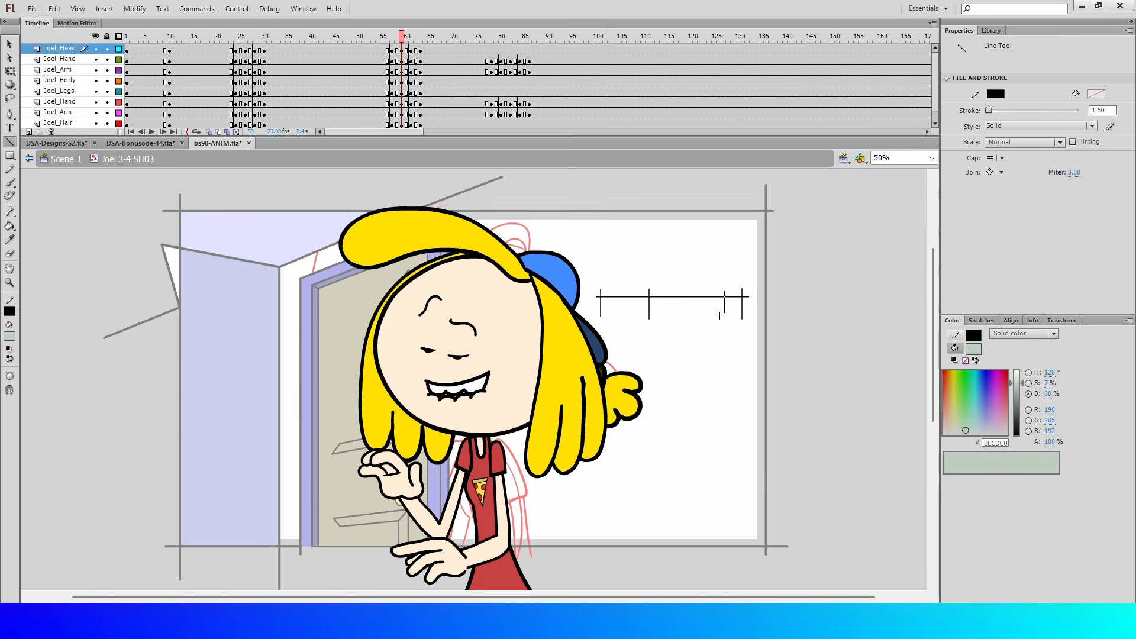
{"action": "left_click_drag", "start_coordinate": [720, 315], "coordinate": [720, 319]}
{"action": "key", "text": "ctrl+z"}
Step: From frame 57, open the bent arm's symbol, look through its stored arm poses and return to Joel 3-4 SH03
{"action": "left_click", "coordinate": [394, 37]}
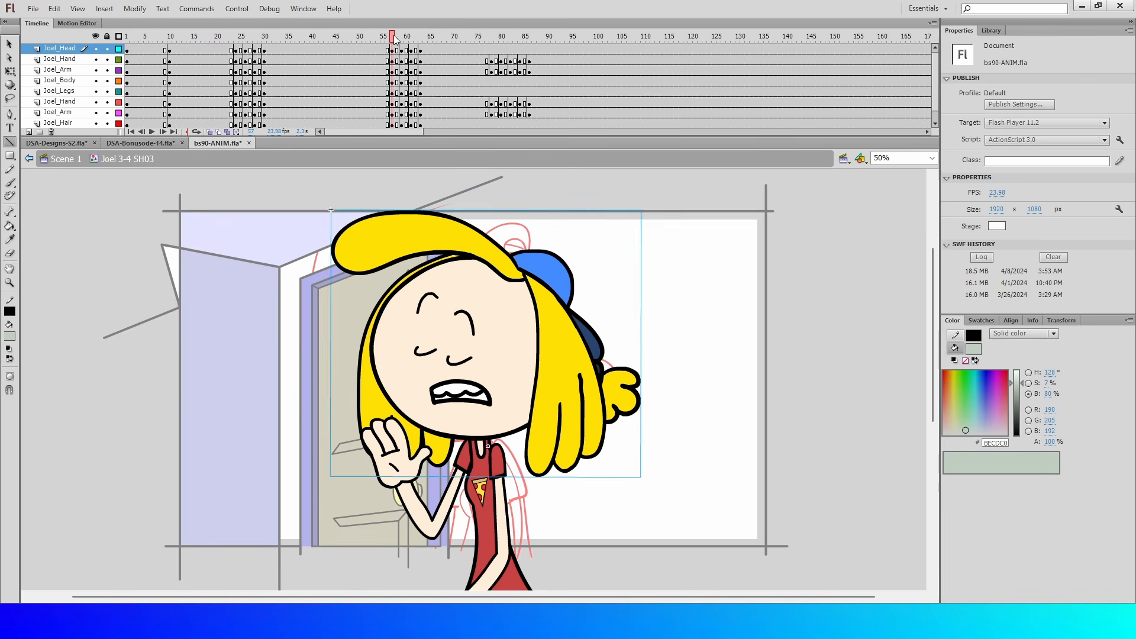
{"action": "left_click", "coordinate": [9, 45]}
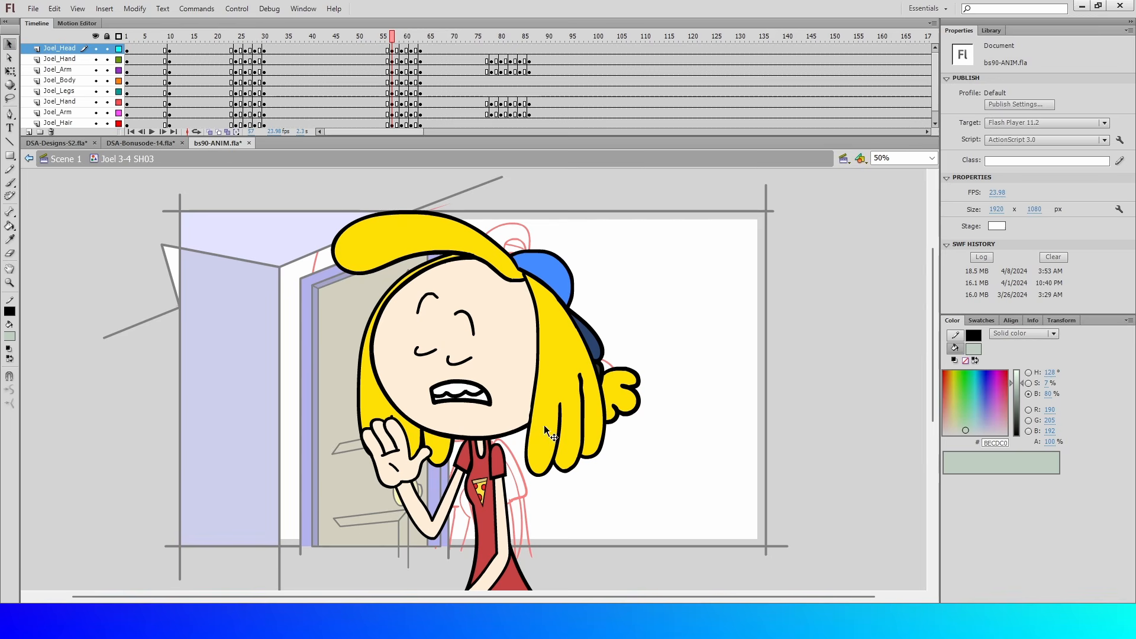
{"action": "double_click", "coordinate": [431, 537]}
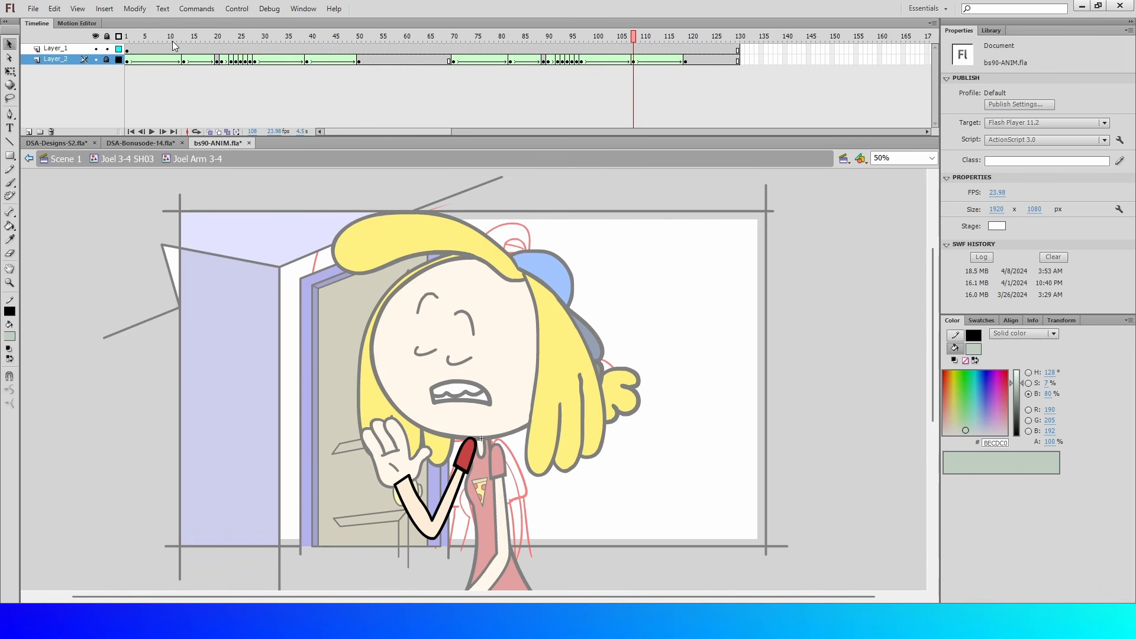
{"action": "left_click_drag", "start_coordinate": [140, 38], "coordinate": [243, 136]}
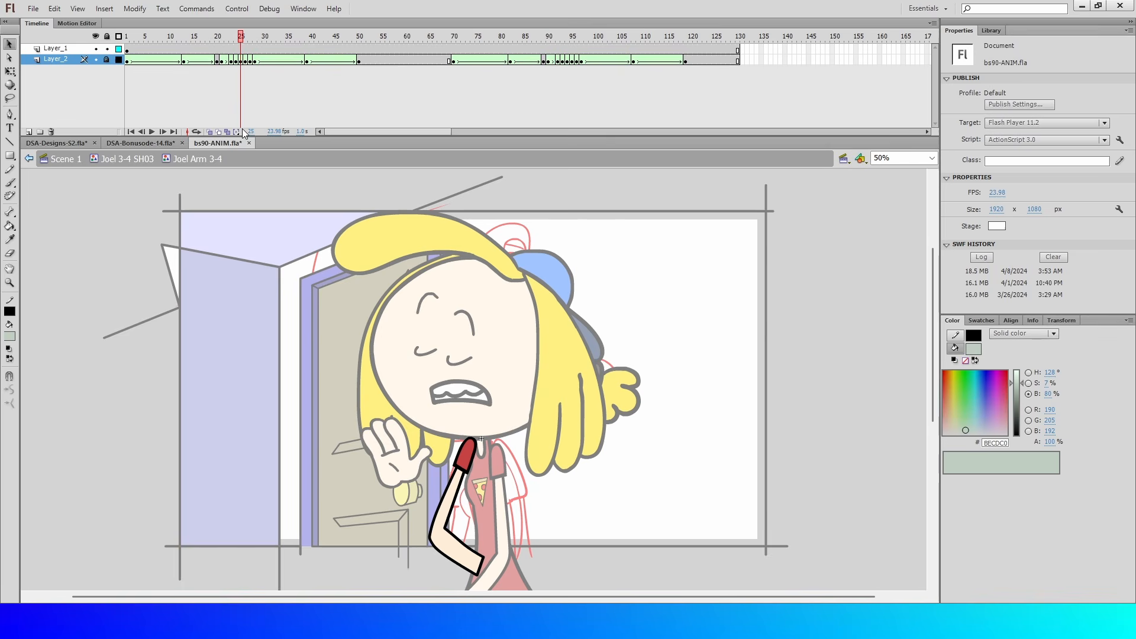
{"action": "left_click_drag", "start_coordinate": [242, 134], "coordinate": [91, 112]}
{"action": "key", "text": "Return"}
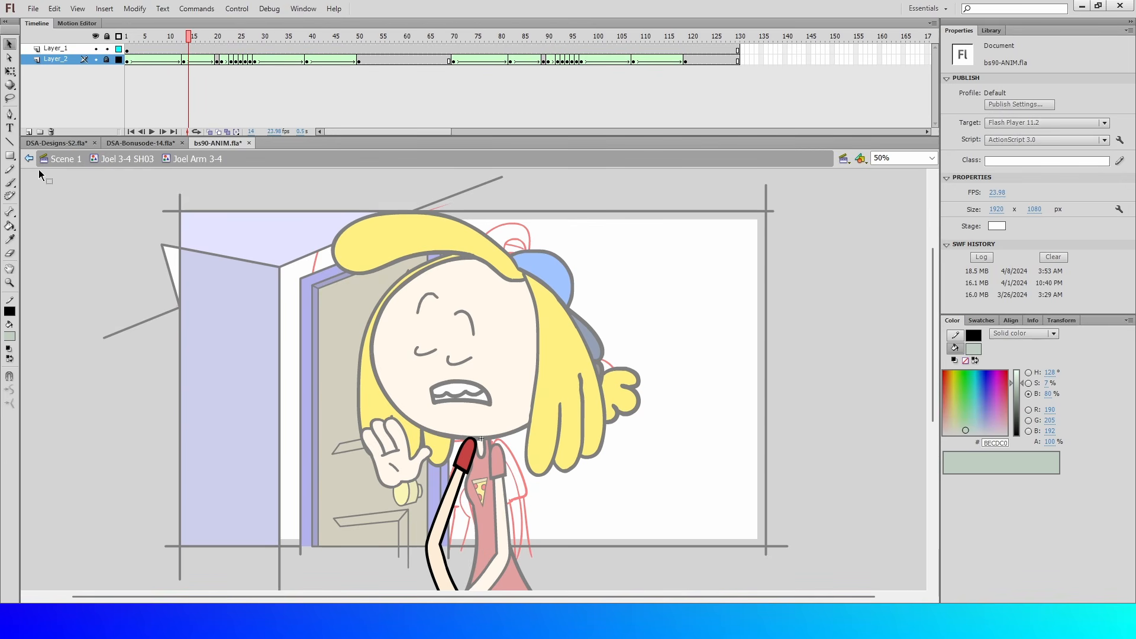
{"action": "left_click_drag", "start_coordinate": [190, 38], "coordinate": [190, 43]}
{"action": "left_click", "coordinate": [29, 158]}
Step: Check the arm instance's single-frame settings at frames 62 and 63, and step back through the gesture to frame 53
{"action": "mouse_move", "coordinate": [410, 38]}
{"action": "left_mouse_down"}
{"action": "mouse_move", "coordinate": [427, 47]}
{"action": "mouse_move", "coordinate": [417, 46]}
{"action": "left_mouse_up"}
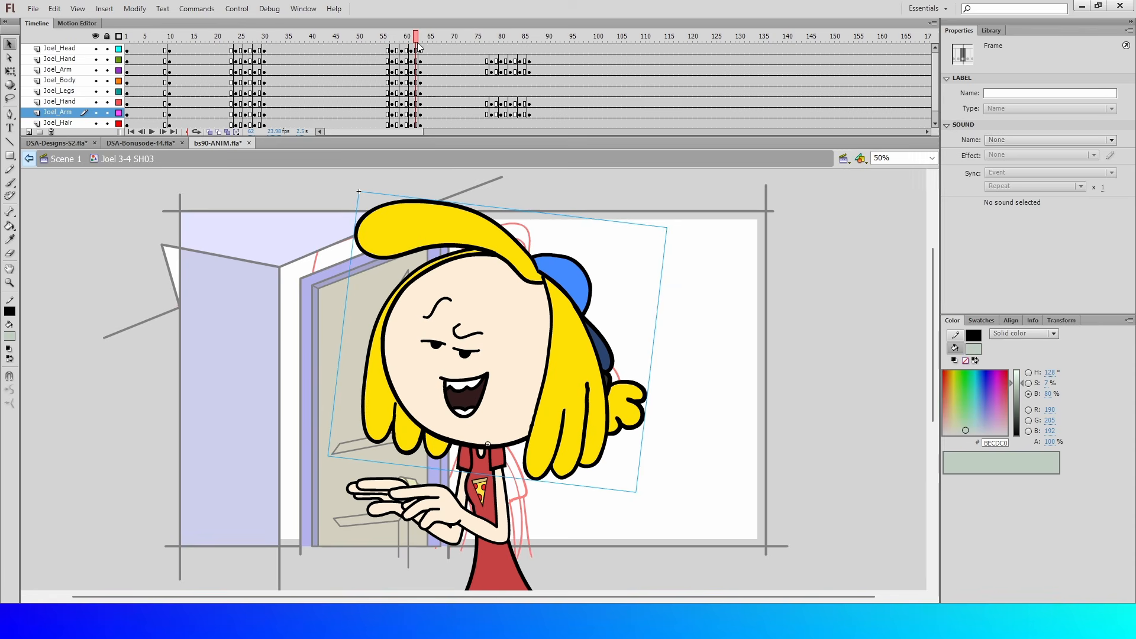
{"action": "left_click", "coordinate": [512, 527]}
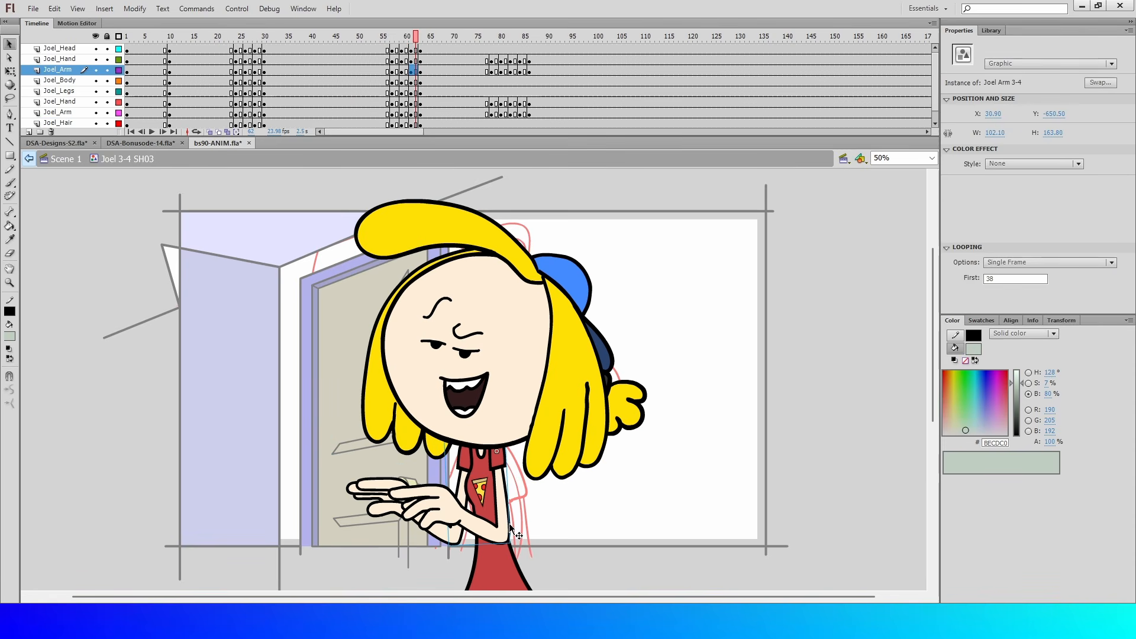
{"action": "key", "text": "period"}
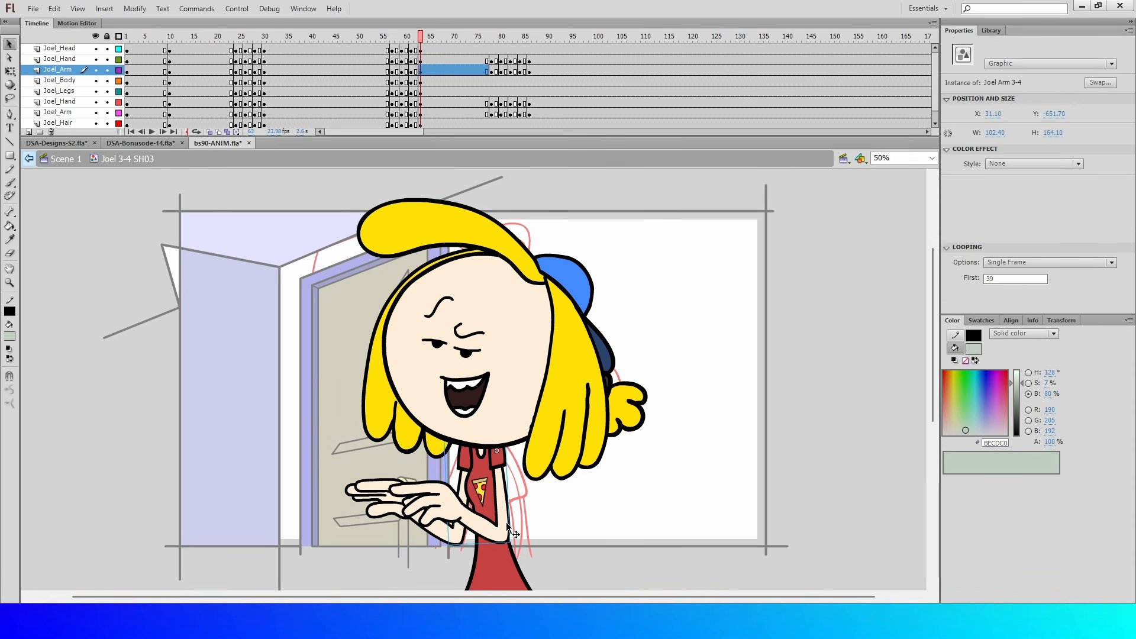
{"action": "key", "text": "comma"}
{"action": "key", "text": "comma"}
{"action": "key", "text": "comma"}
{"action": "key", "text": "comma"}
{"action": "key", "text": "comma"}
{"action": "key", "text": "comma"}
{"action": "key", "text": "comma"}
{"action": "key", "text": "comma"}
{"action": "key", "text": "comma"}
{"action": "key", "text": "comma"}
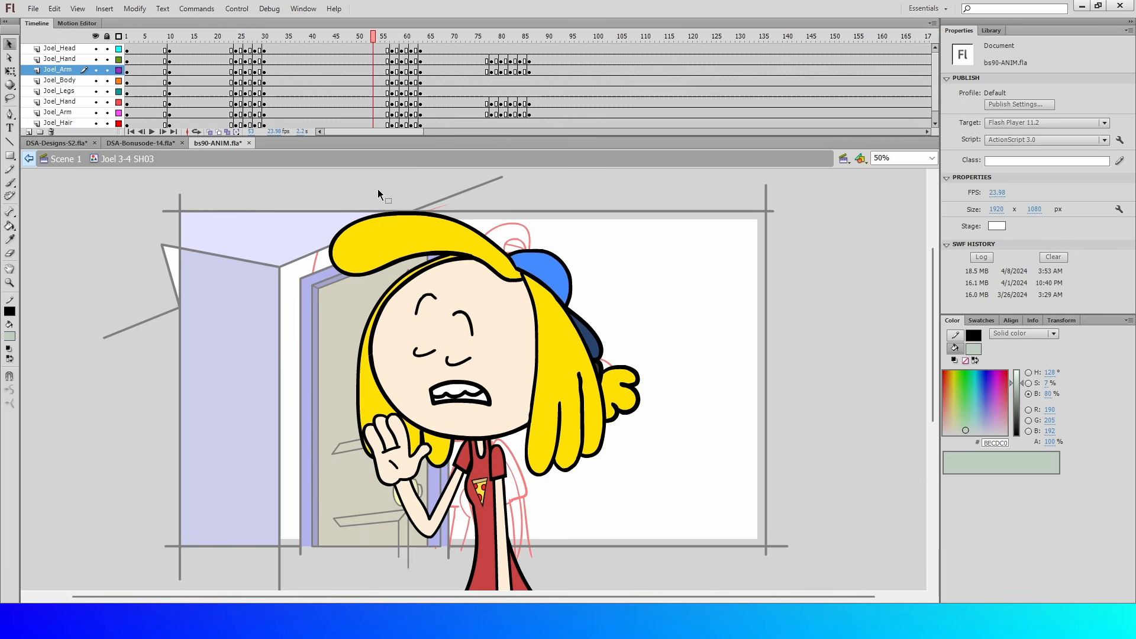
Step: Open the raised hand's symbol, examine the hand shapes stored on its frames and return to Joel 3-4 SH03
{"action": "left_click", "coordinate": [387, 449]}
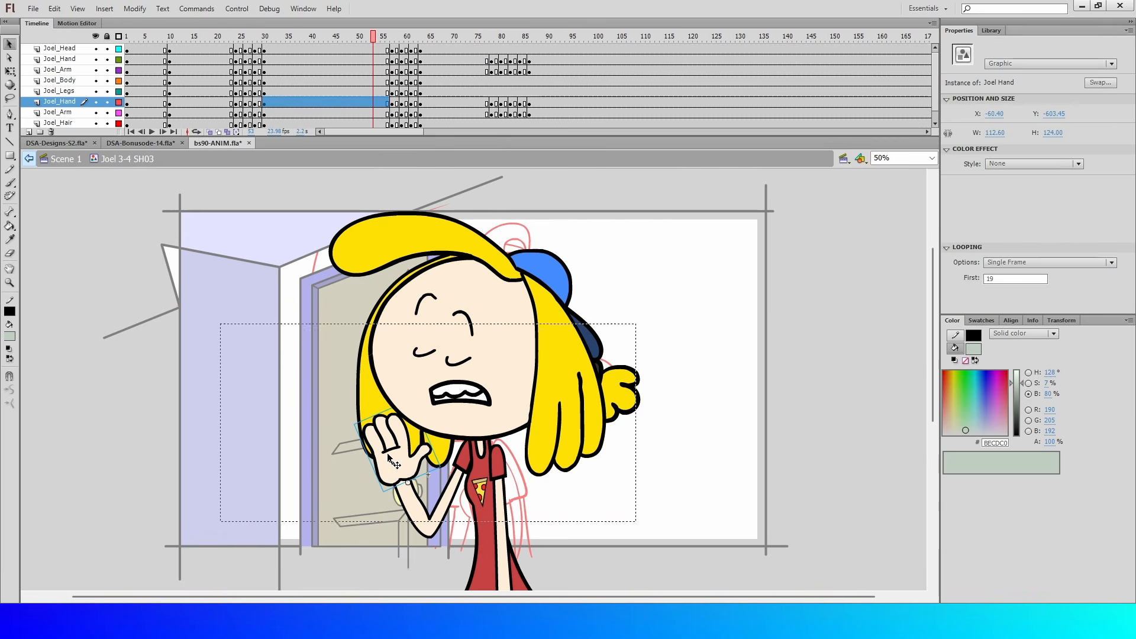
{"action": "double_click", "coordinate": [387, 449]}
{"action": "left_click_drag", "start_coordinate": [138, 49], "coordinate": [200, 100]}
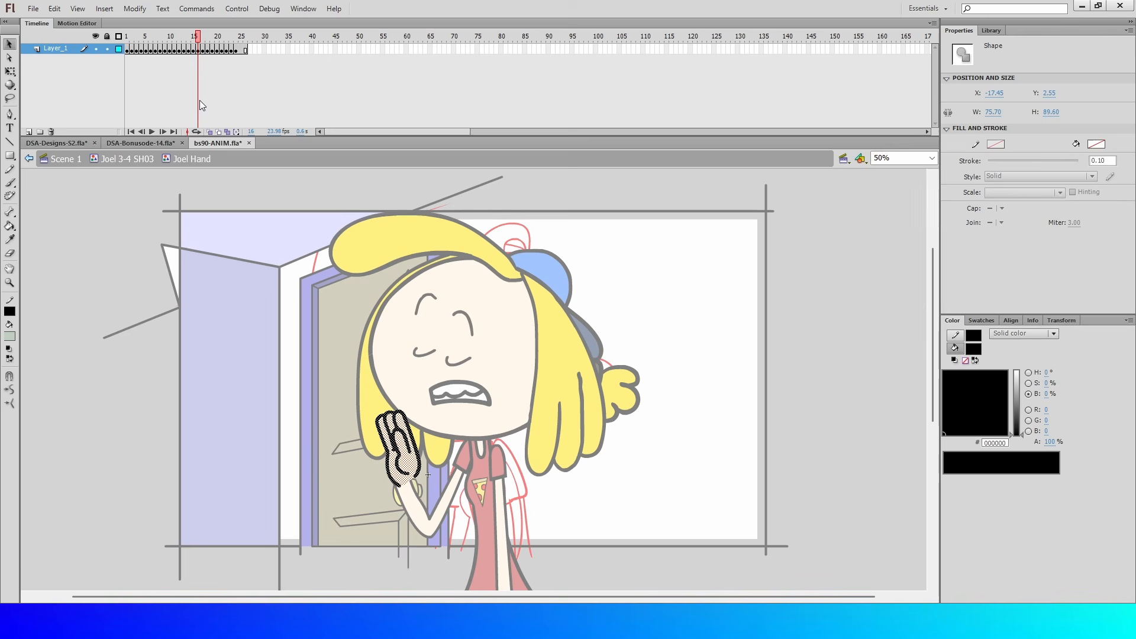
{"action": "mouse_move", "coordinate": [200, 100]}
{"action": "left_mouse_down"}
{"action": "mouse_move", "coordinate": [235, 115]}
{"action": "mouse_move", "coordinate": [126, 122]}
{"action": "mouse_move", "coordinate": [170, 133]}
{"action": "mouse_move", "coordinate": [216, 127]}
{"action": "mouse_move", "coordinate": [115, 129]}
{"action": "mouse_move", "coordinate": [133, 127]}
{"action": "left_mouse_up"}
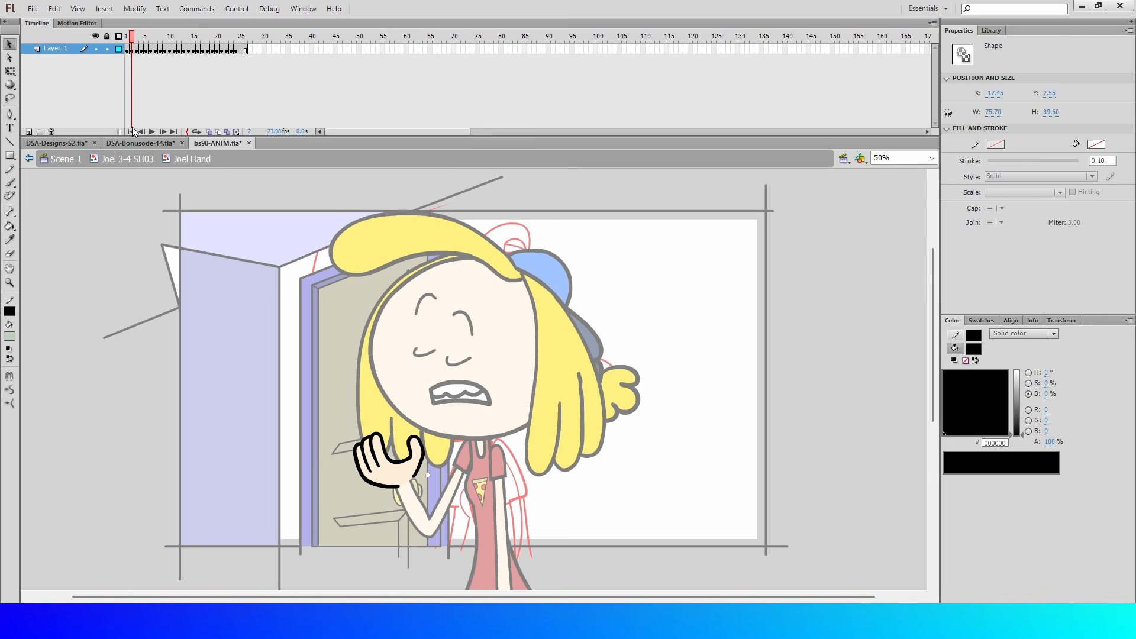
{"action": "key", "text": "period"}
{"action": "key", "text": "period"}
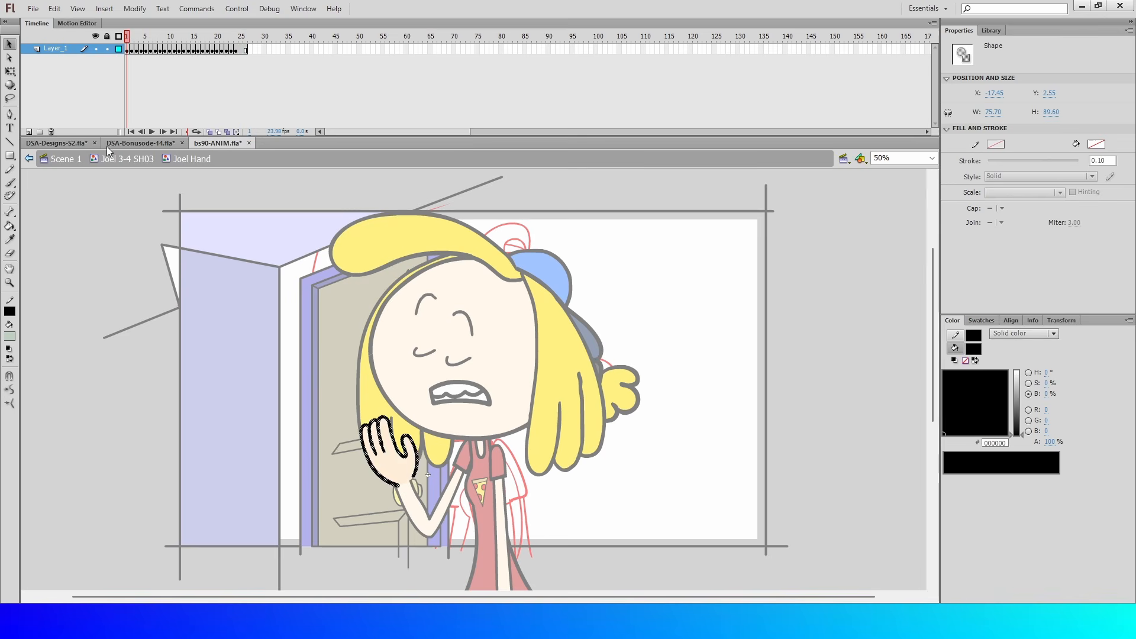
{"action": "left_click", "coordinate": [228, 126]}
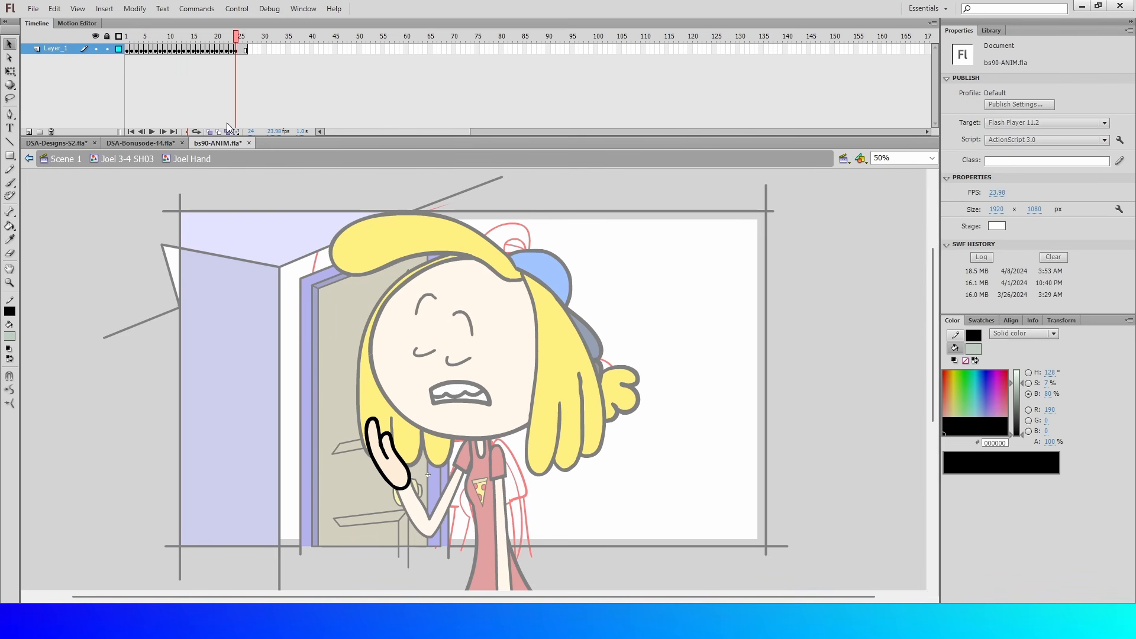
{"action": "left_click", "coordinate": [29, 159]}
Step: Open the head symbol and its nested face symbol from the main scene, and examine the mouth shapes stored on the face's frames
{"action": "left_click_drag", "start_coordinate": [370, 37], "coordinate": [643, 39]}
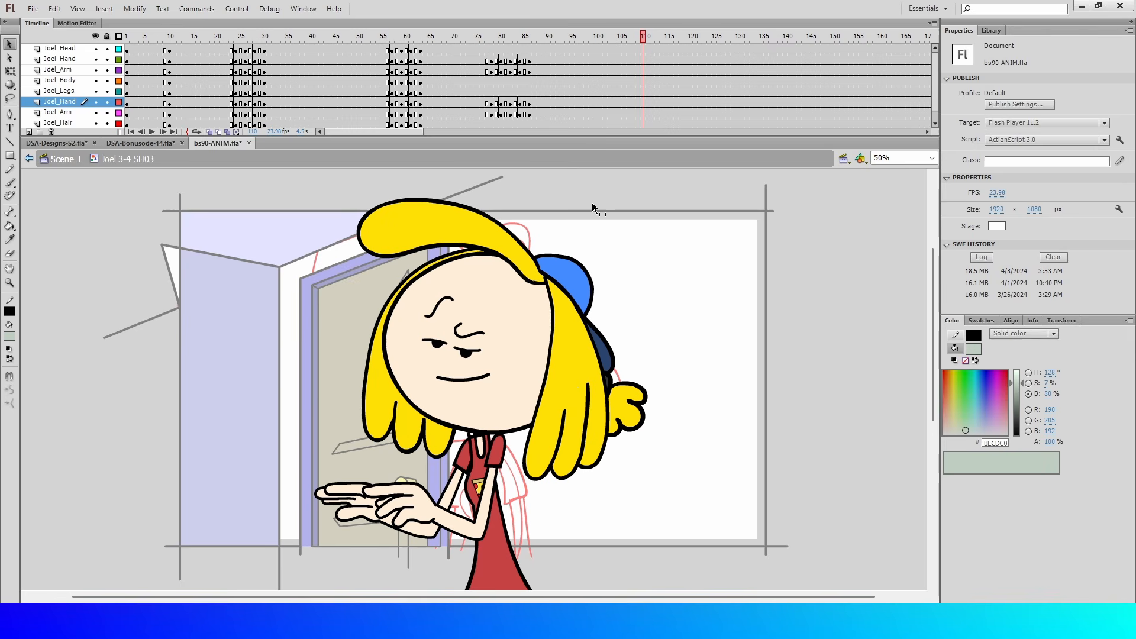
{"action": "left_click", "coordinate": [28, 159]}
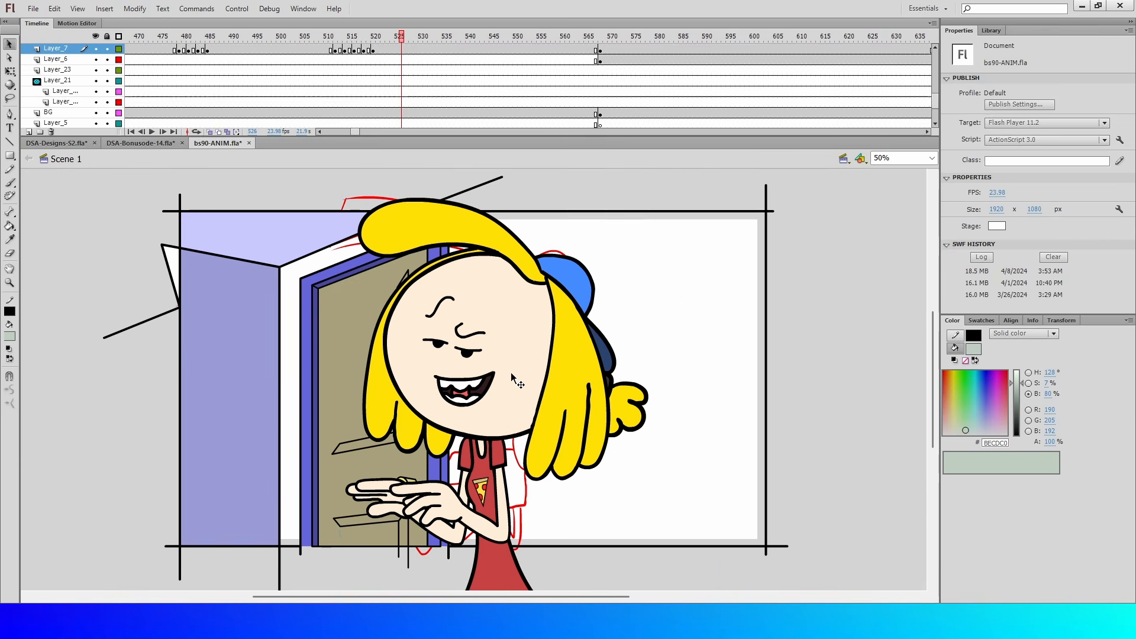
{"action": "left_click", "coordinate": [514, 380]}
{"action": "double_click", "coordinate": [473, 379]}
{"action": "left_click", "coordinate": [471, 383]}
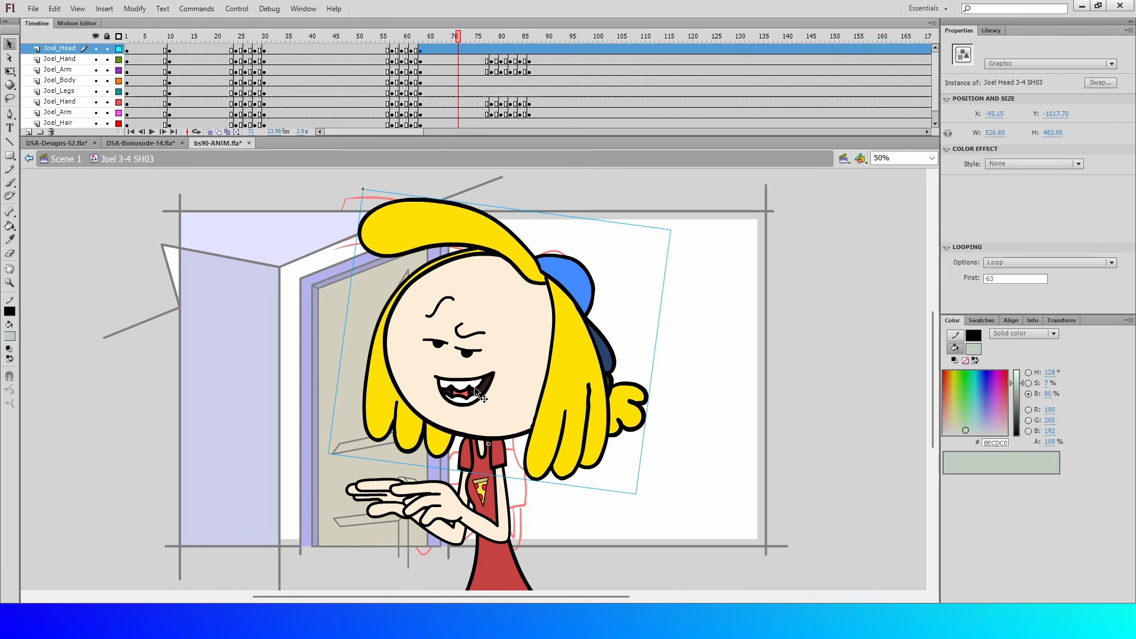
{"action": "double_click", "coordinate": [474, 386]}
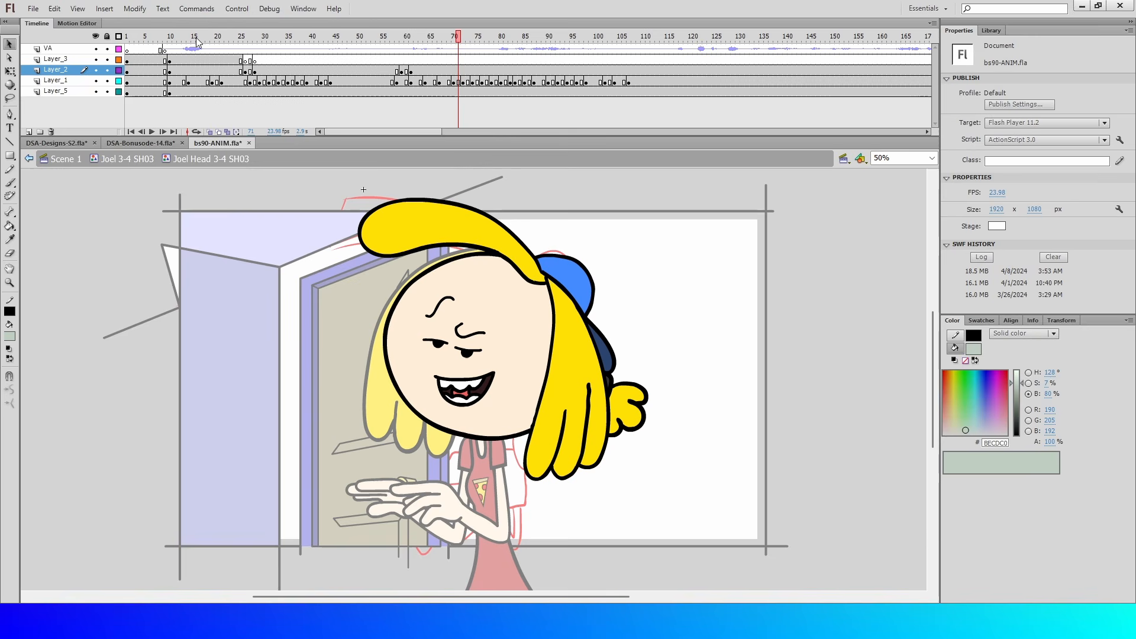
{"action": "left_click_drag", "start_coordinate": [196, 37], "coordinate": [355, 93]}
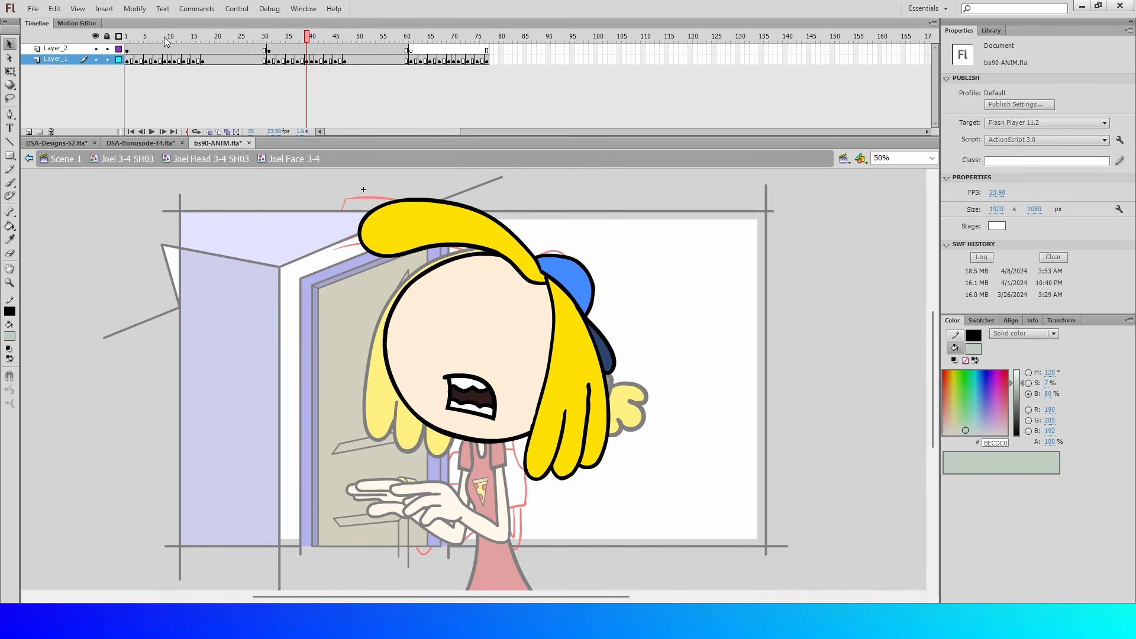
{"action": "left_click_drag", "start_coordinate": [164, 37], "coordinate": [94, 99]}
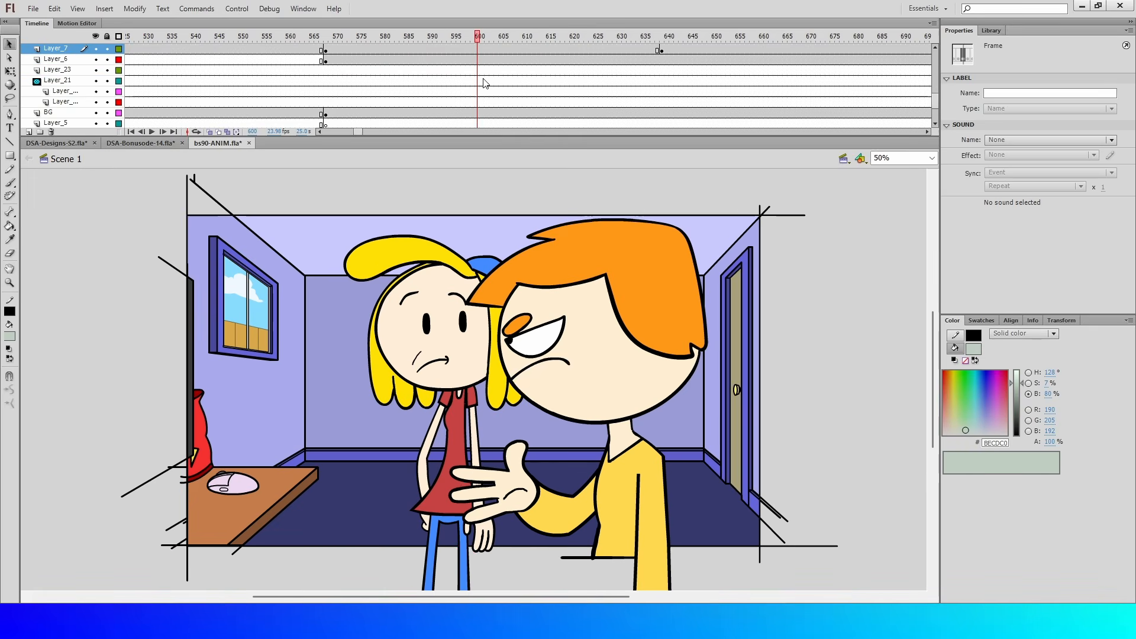
Step: Open the orange-haired character's arm symbol at frame 614, examine its poses and review the arm's motion in the main scene from frame 629
{"action": "key", "text": "Return"}
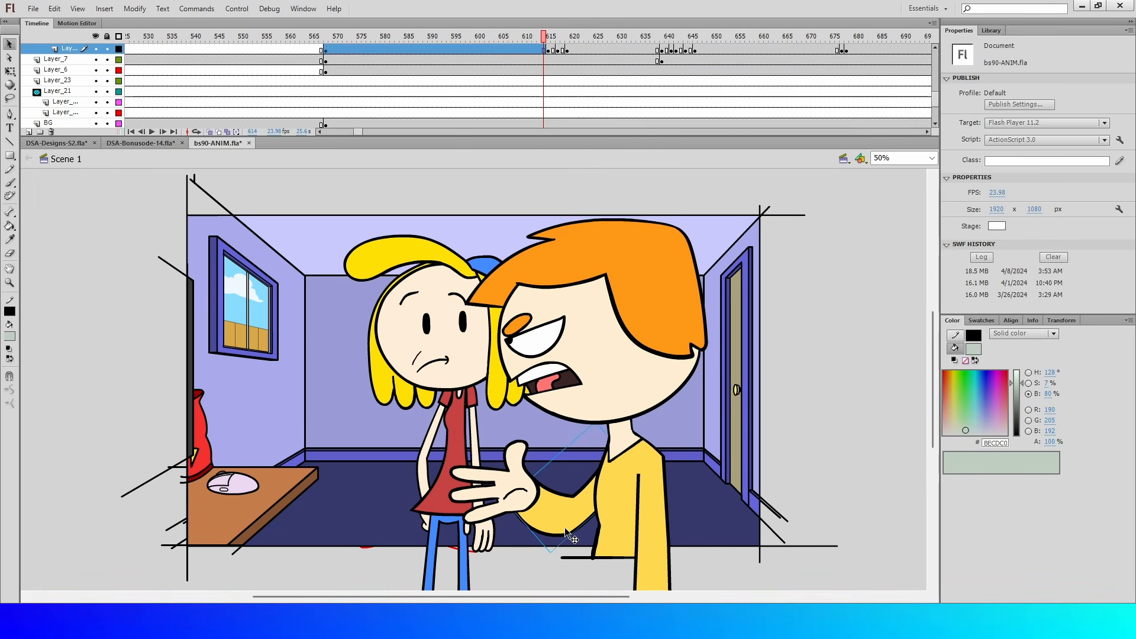
{"action": "double_click", "coordinate": [565, 527]}
{"action": "left_click", "coordinate": [161, 51]}
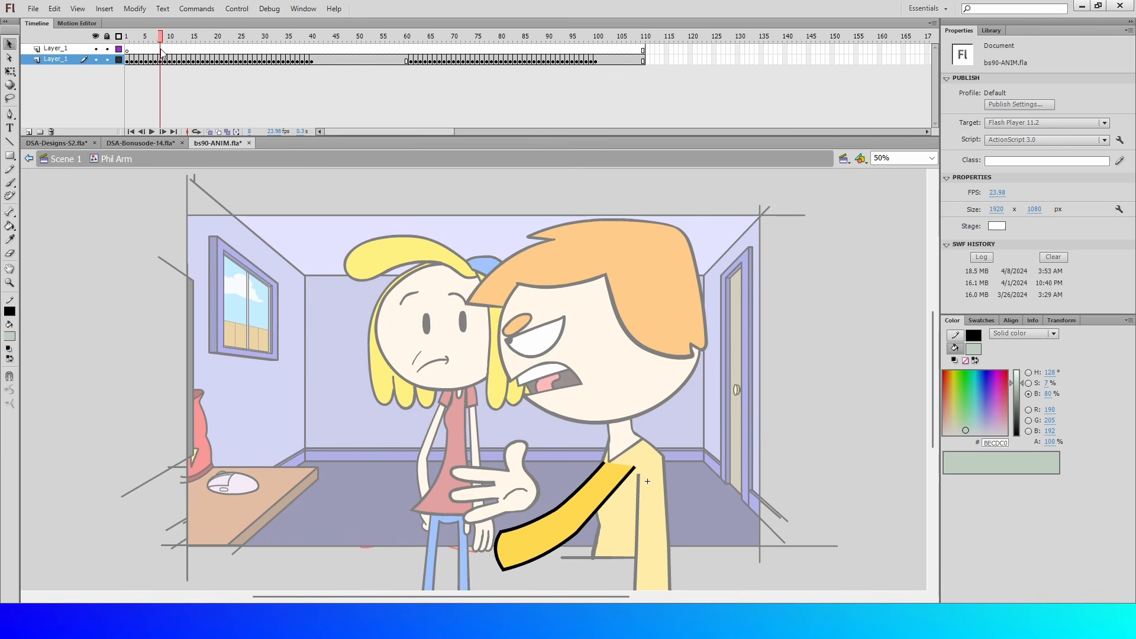
{"action": "left_click_drag", "start_coordinate": [161, 50], "coordinate": [178, 206]}
{"action": "left_click", "coordinate": [27, 165]}
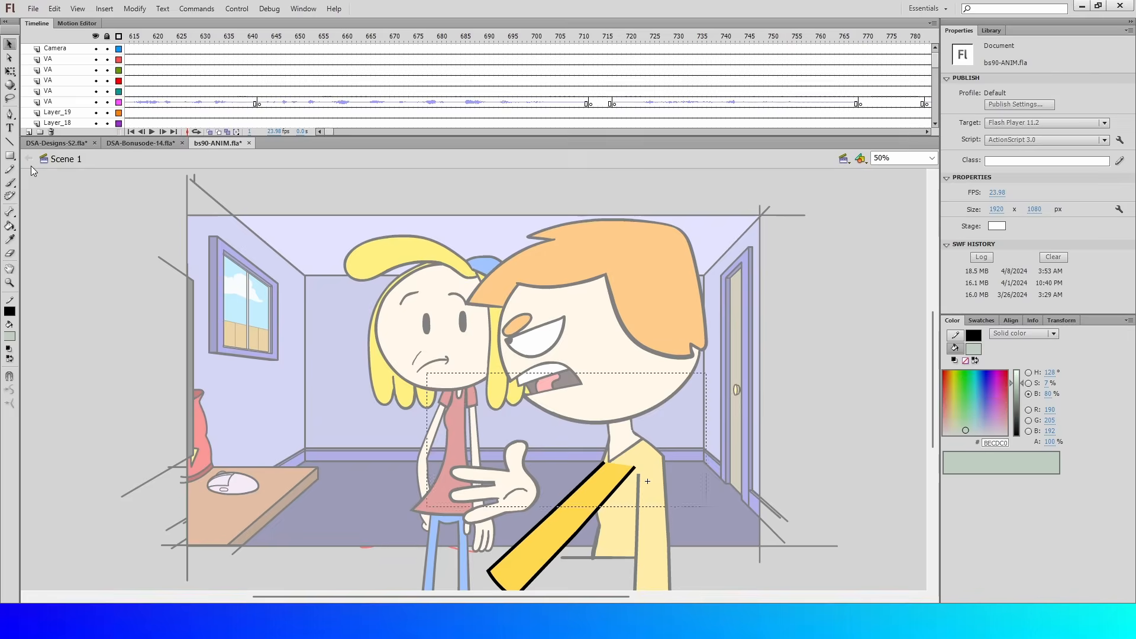
{"action": "left_click", "coordinate": [199, 44]}
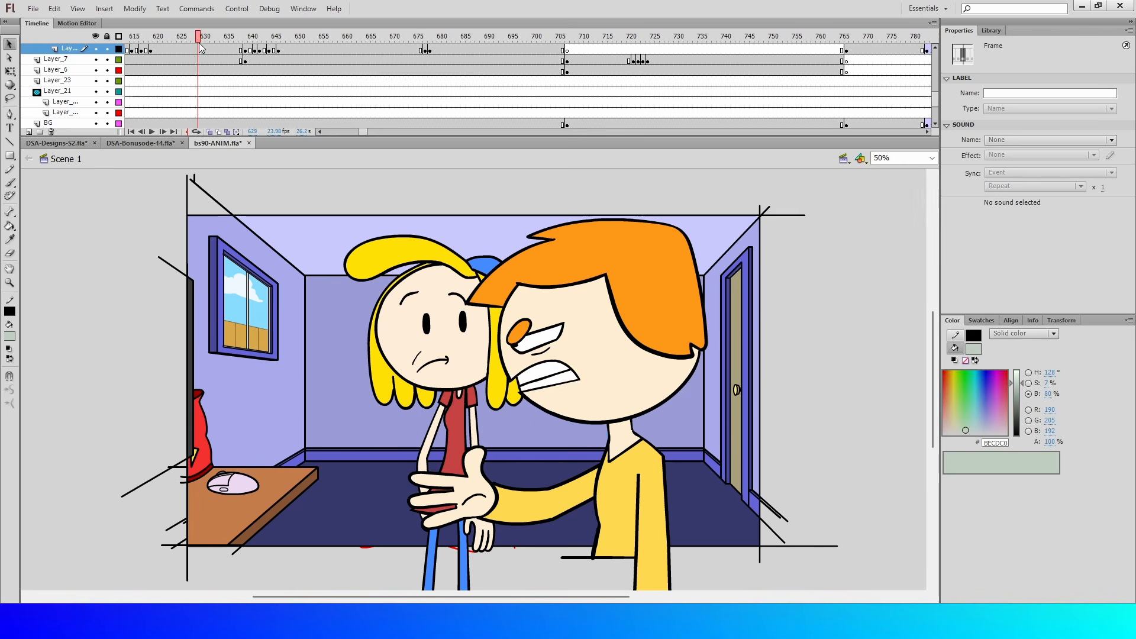
{"action": "left_click_drag", "start_coordinate": [199, 44], "coordinate": [368, 108]}
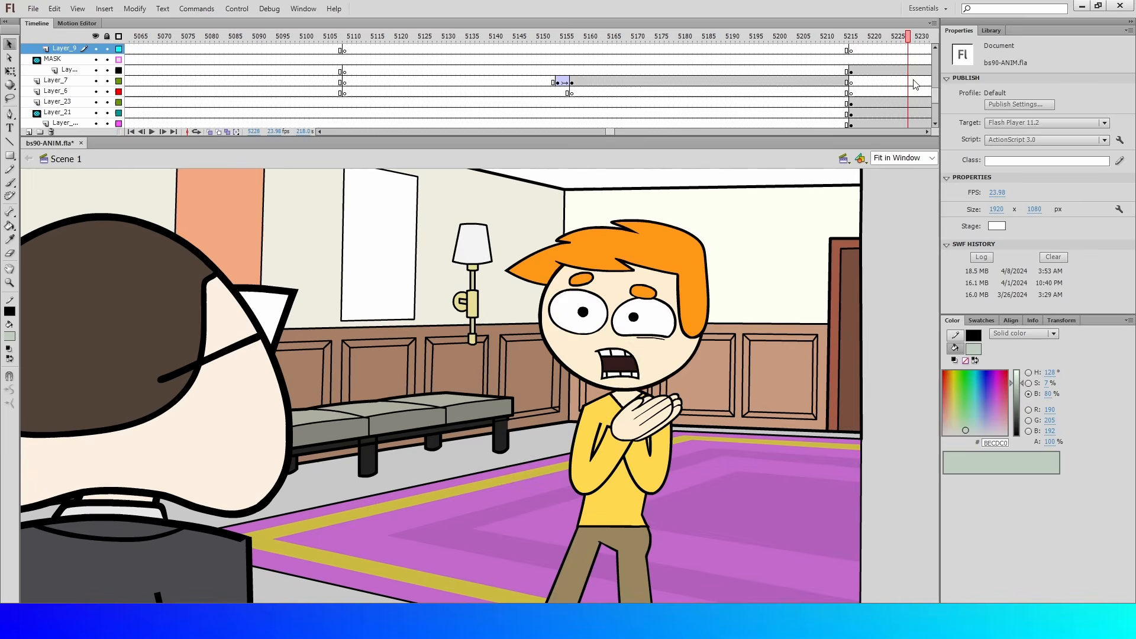
Step: Review the clasped-hands shot's timeline and save the document with auto-recovery enabled
{"action": "left_click_drag", "start_coordinate": [913, 80], "coordinate": [667, 112]}
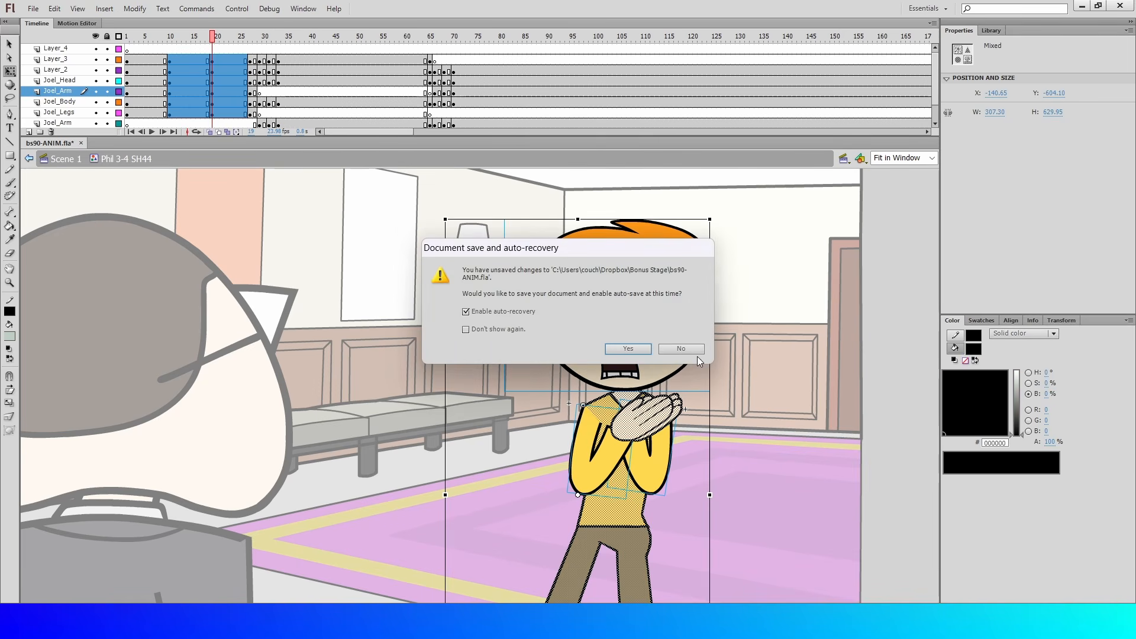
{"action": "left_click", "coordinate": [635, 349]}
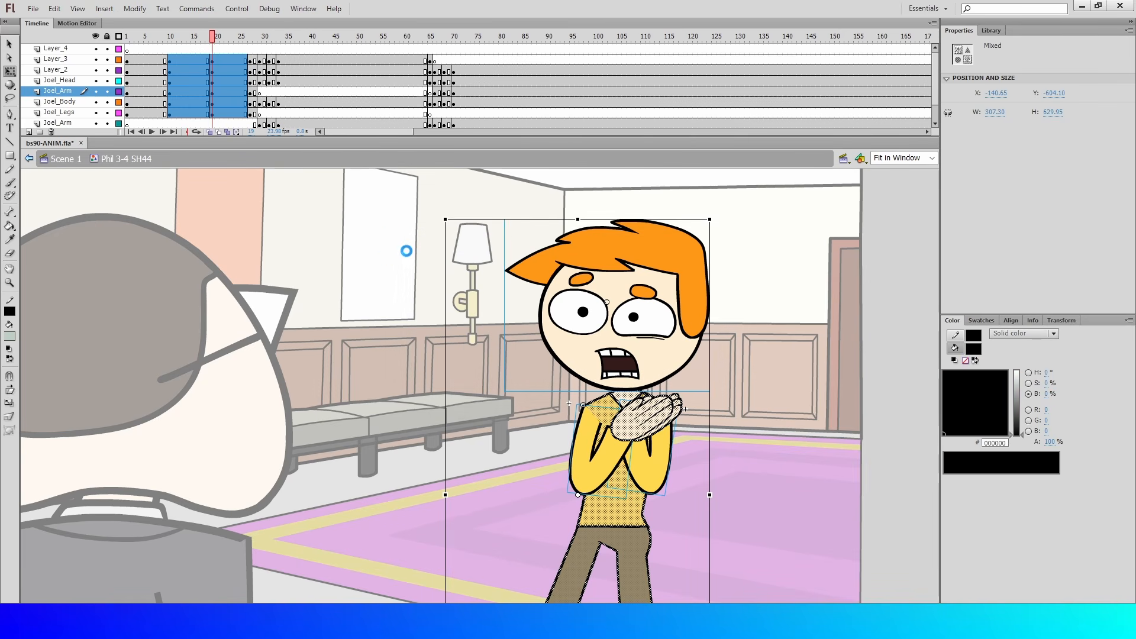